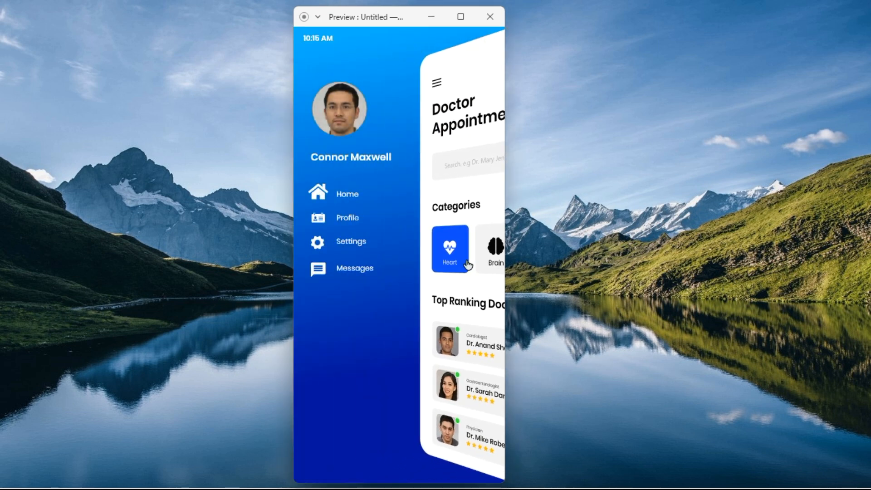
# Test the slide-out side menu in the prototype preview by closing it and reopening it.
pyautogui.click(481, 218)
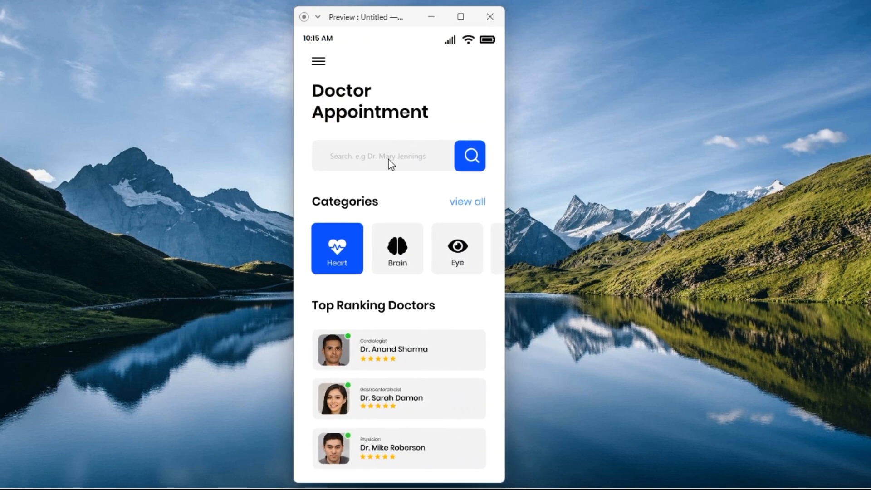
pyautogui.click(320, 63)
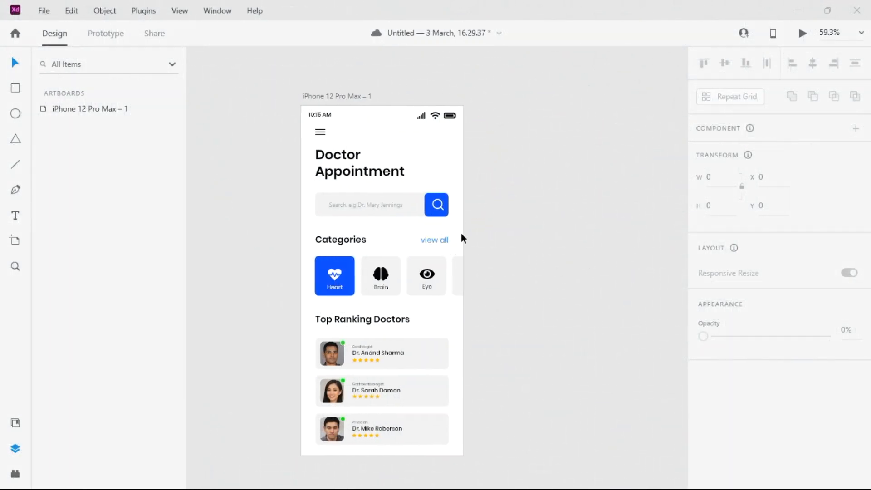
pyautogui.hscroll(-3, 483, 230)
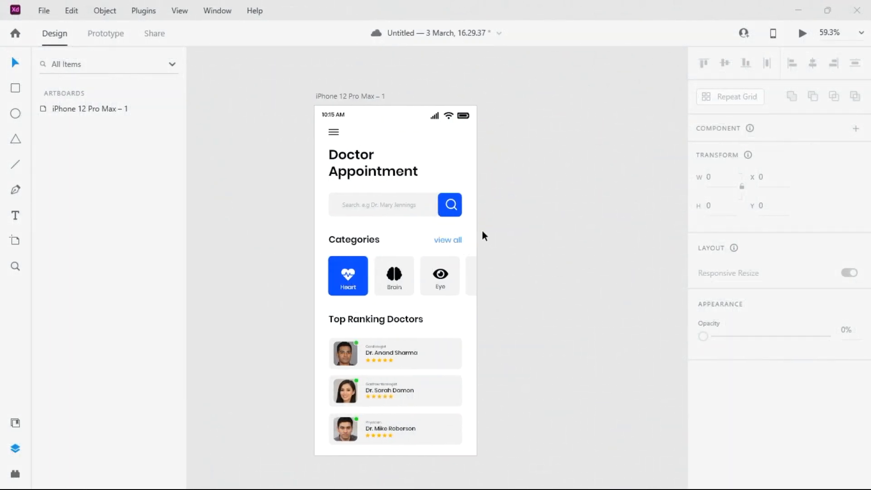
pyautogui.scroll(2, 510, 254)
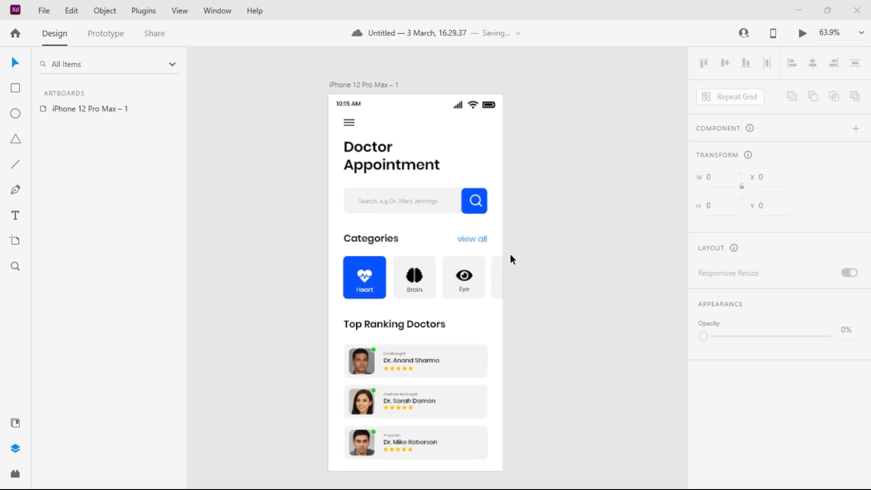
pyautogui.scroll(-6, 510, 254)
pyautogui.scroll(4, 508, 230)
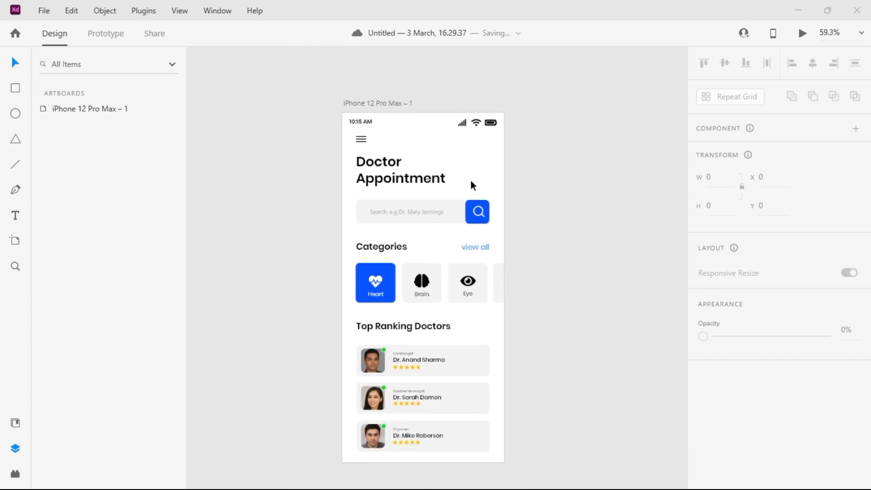
pyautogui.scroll(-1, 461, 400)
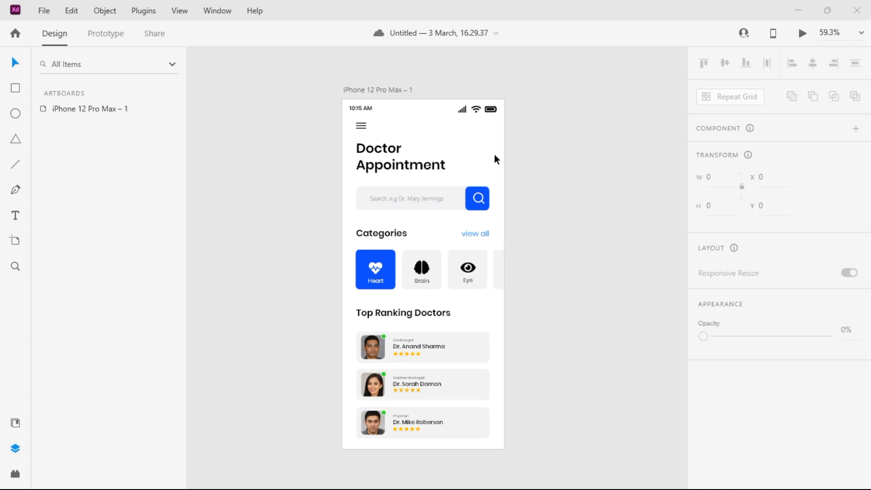
pyautogui.hscroll(3, 539, 144)
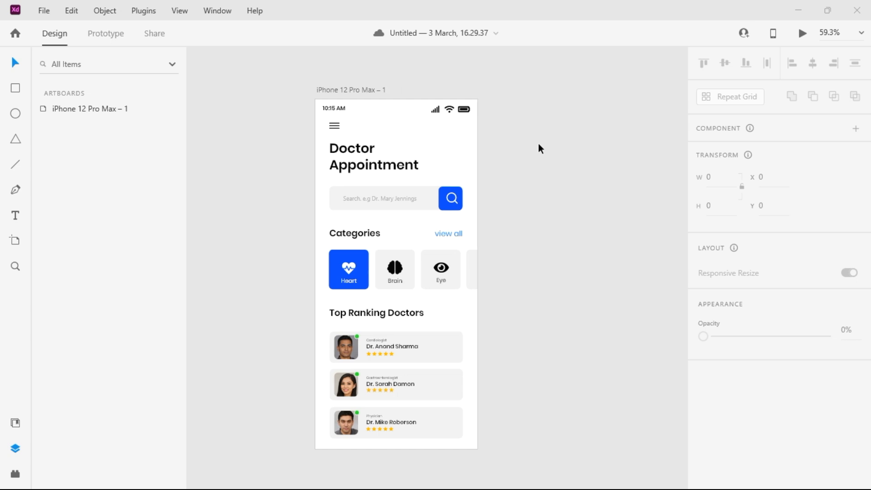
pyautogui.hscroll(-5, 539, 144)
pyautogui.hscroll(2, 539, 145)
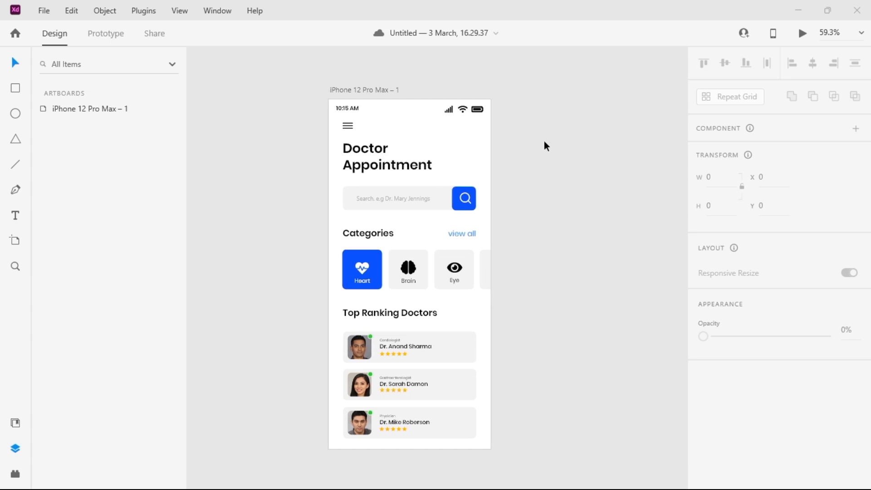
pyautogui.hscroll(1, 514, 155)
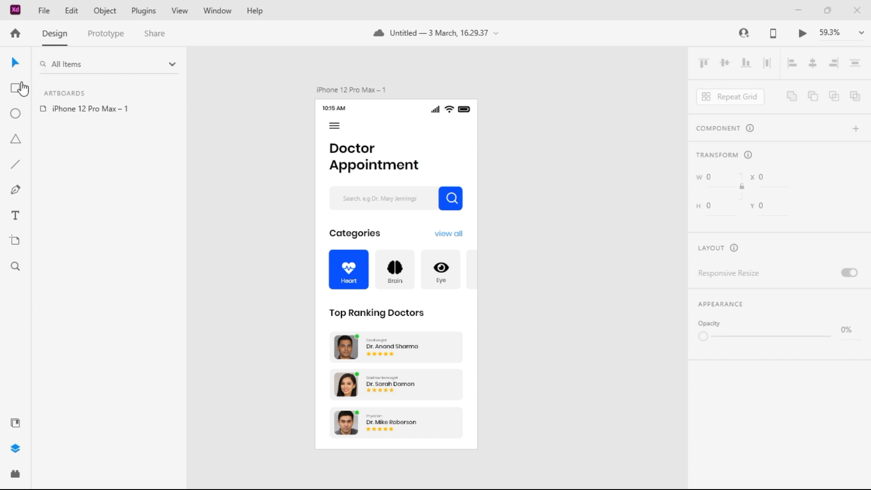
# Draw a rectangle on the pasteboard beside the iPhone 12 Pro Max artboard and set its size to 428 × 926, matching the artboard.
pyautogui.click(349, 87)
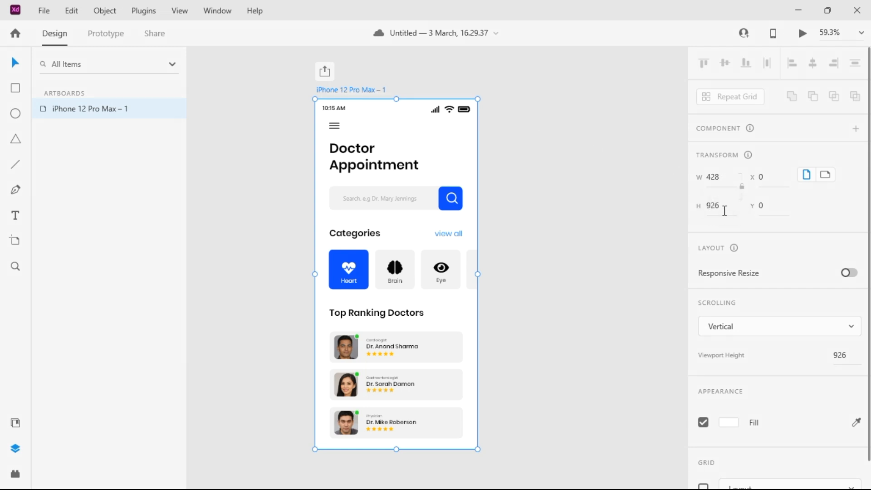
pyautogui.click(18, 89)
pyautogui.moveTo(522, 103); pyautogui.dragTo(587, 449)
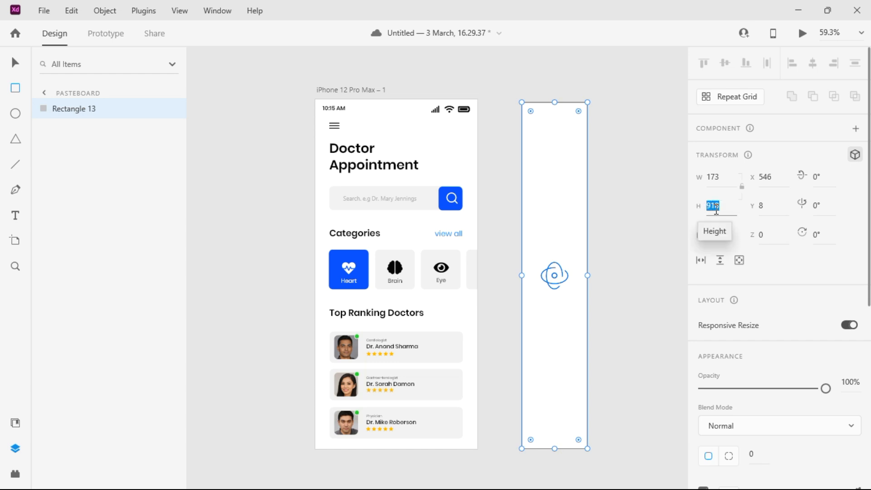
pyautogui.press('Return')
pyautogui.click(695, 177)
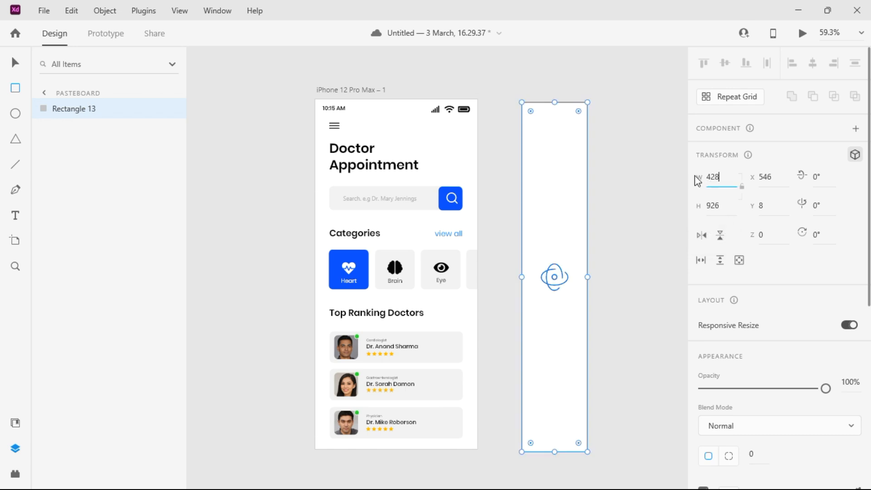
pyautogui.write('428')
pyautogui.press('Return')
# Move the new rectangle level with the artboard's top edge, at X 519 and Y 0.
pyautogui.scroll(-3, 623, 178)
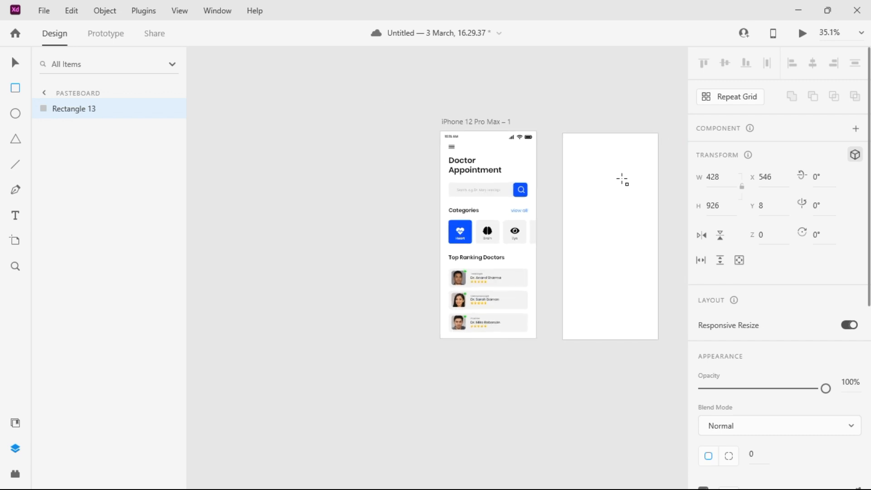
pyautogui.hscroll(2, 620, 180)
pyautogui.scroll(3, 615, 164)
pyautogui.click(15, 62)
pyautogui.moveTo(471, 180); pyautogui.dragTo(459, 176)
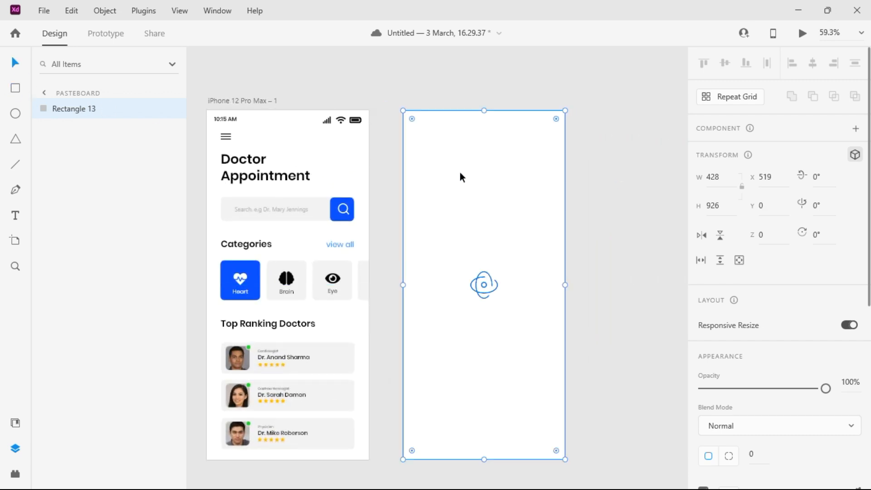
# Duplicate the white rectangle beside the original, placing the copy at X 1008 and Y 0.
pyautogui.scroll(-2, 464, 171)
pyautogui.hscroll(1, 464, 171)
pyautogui.hscroll(1, 464, 172)
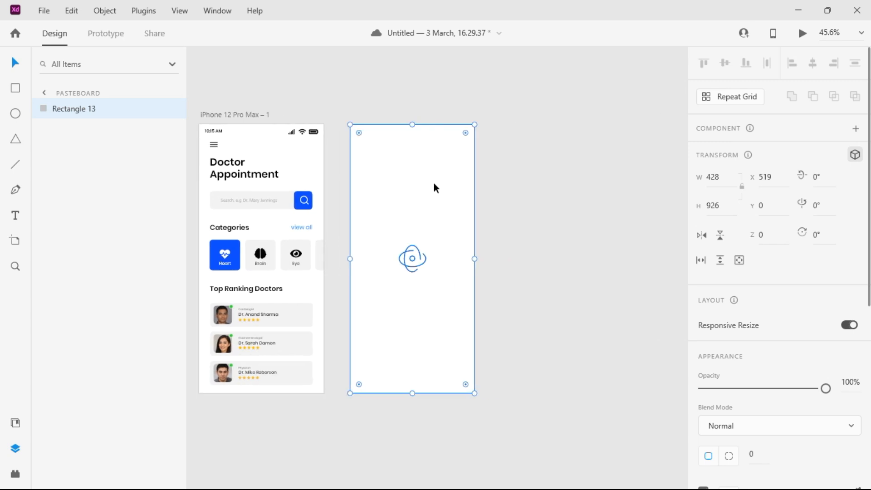
pyautogui.moveTo(415, 194); pyautogui.dragTo(558, 190)
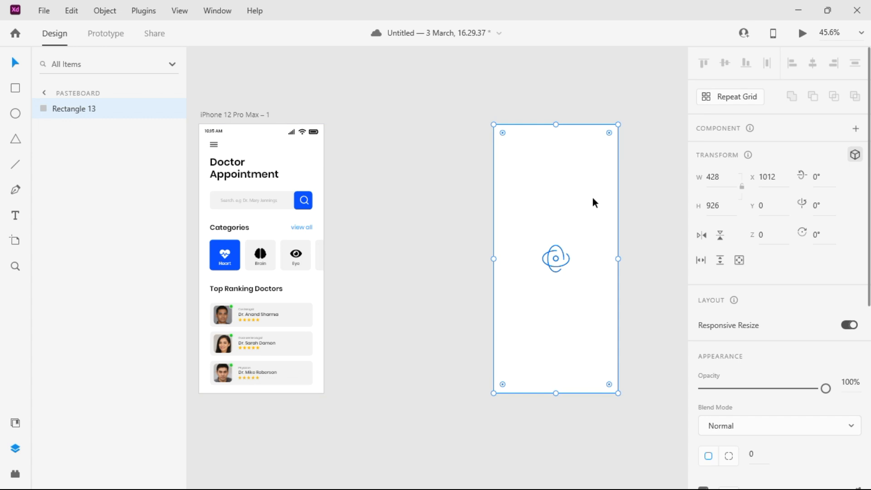
pyautogui.hotkey('ctrl', 'z')
pyautogui.moveTo(432, 170); pyautogui.dragTo(574, 173)
pyautogui.click(567, 167)
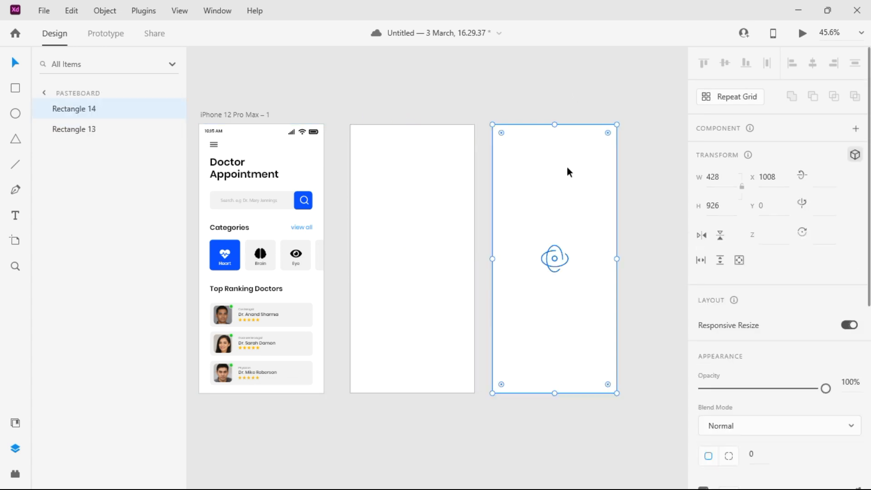
# Change the duplicated rectangle's fill from a solid color to a linear gradient.
pyautogui.scroll(-5, 746, 351)
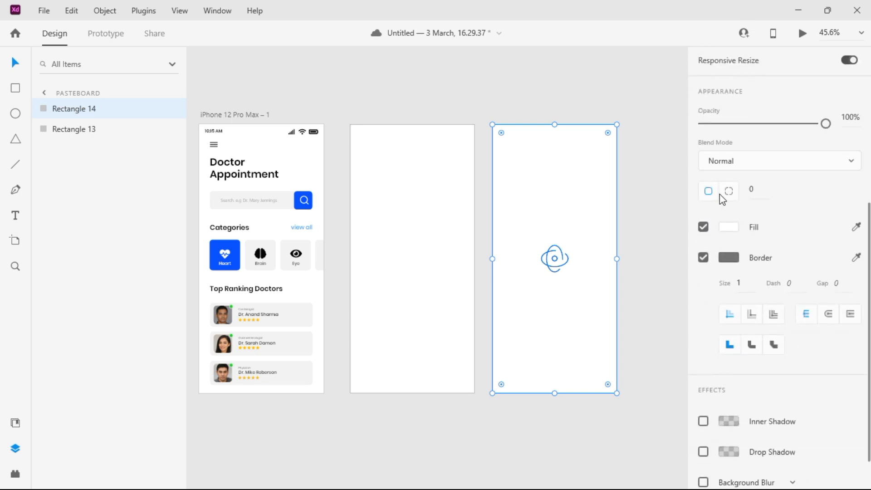
pyautogui.scroll(-2, 753, 250)
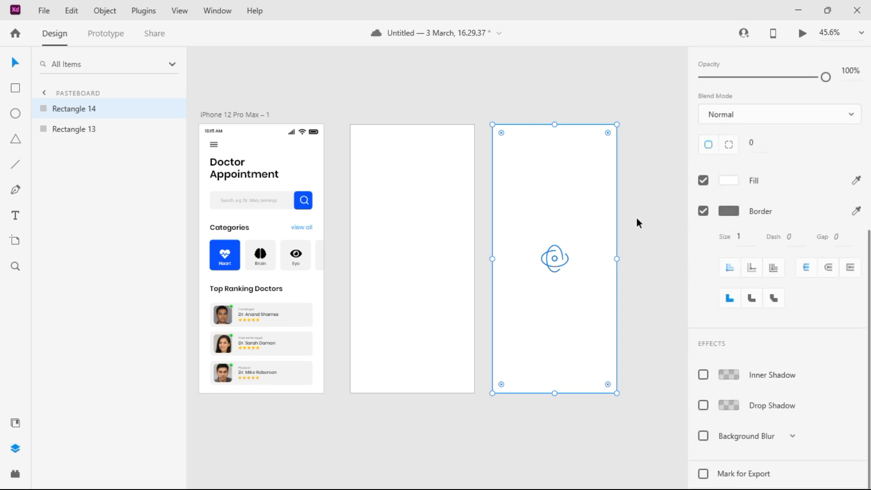
pyautogui.scroll(3, 772, 335)
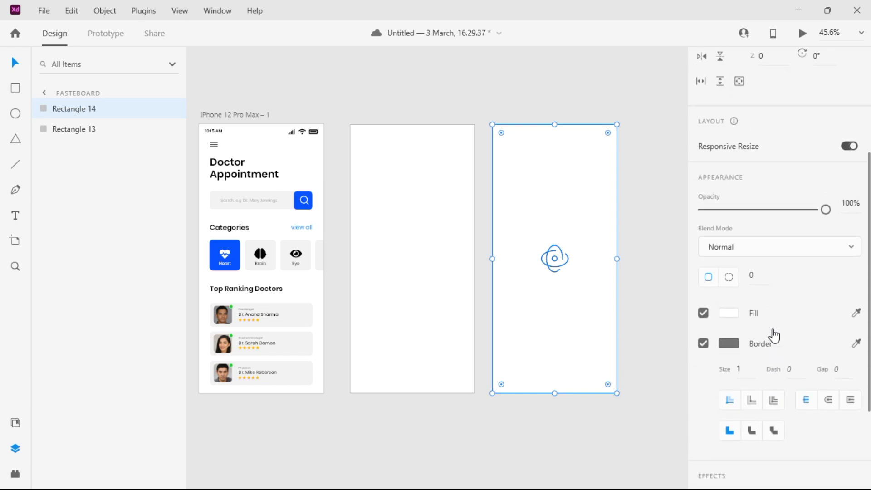
pyautogui.click(728, 313)
pyautogui.click(579, 225)
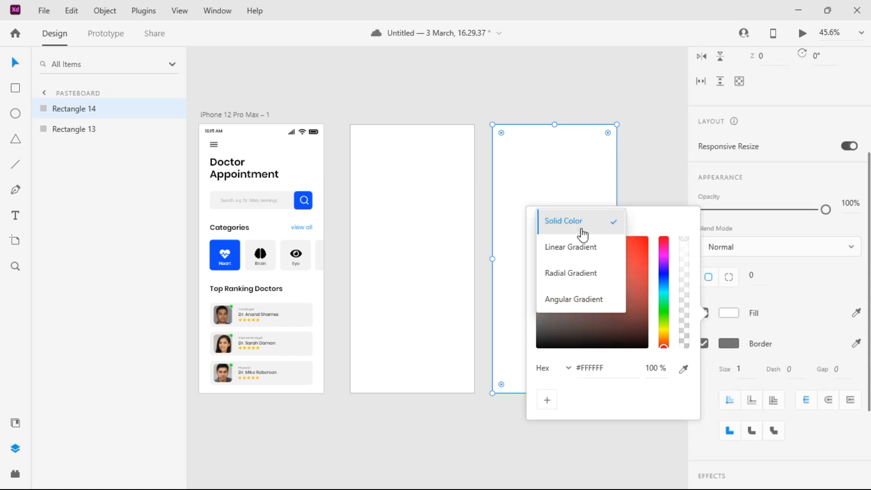
pyautogui.click(594, 249)
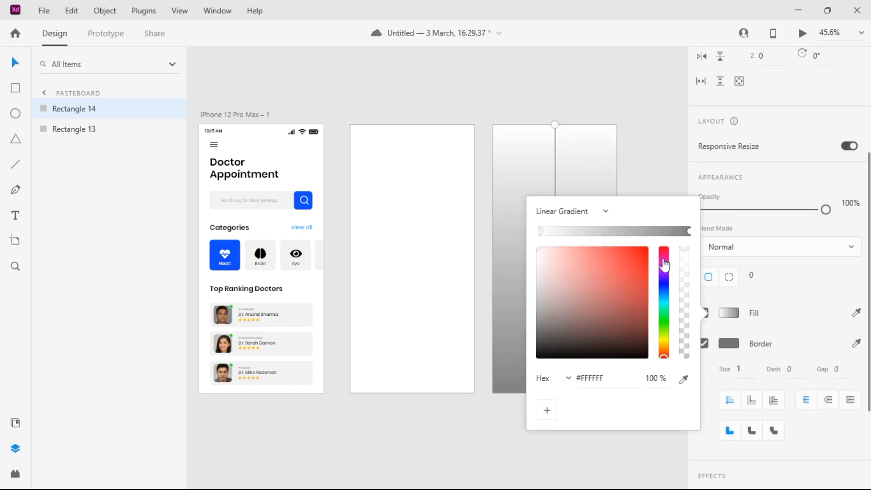
# Set the gradient's end color stop to dark blue #00109C.
pyautogui.click(689, 232)
pyautogui.moveTo(663, 298); pyautogui.dragTo(664, 286)
pyautogui.moveTo(573, 295); pyautogui.dragTo(651, 297)
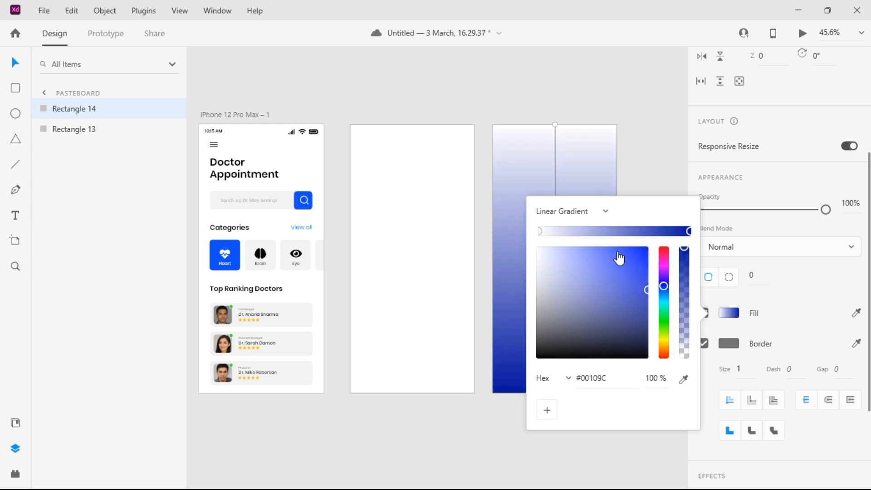
# Set the gradient's start color stop to bright blue #00B1FF and close the fill settings.
pyautogui.click(540, 232)
pyautogui.moveTo(663, 291)
pyautogui.mouseDown()
pyautogui.moveTo(664, 305)
pyautogui.moveTo(636, 271)
pyautogui.moveTo(649, 237)
pyautogui.mouseUp()
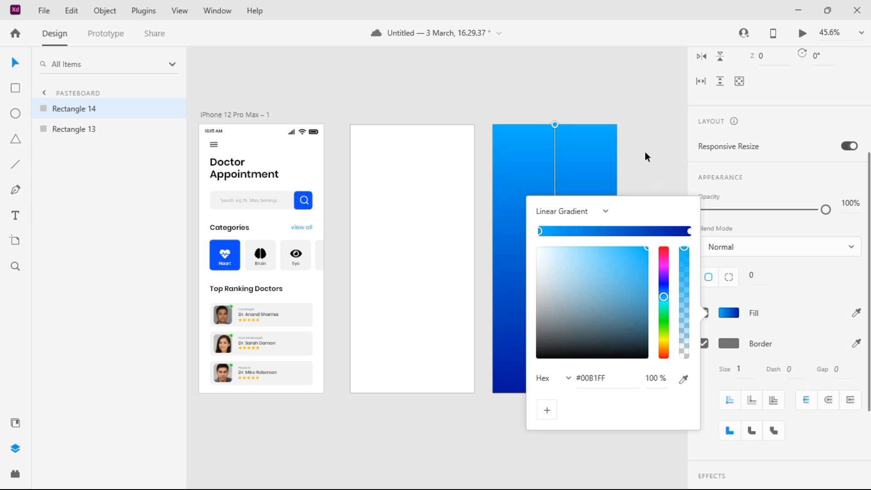
pyautogui.click(586, 210)
pyautogui.click(649, 185)
pyautogui.click(658, 166)
# Shorten and slightly tilt the blue rectangle's gradient by moving its dark end point up to about three quarters of the height.
pyautogui.click(585, 178)
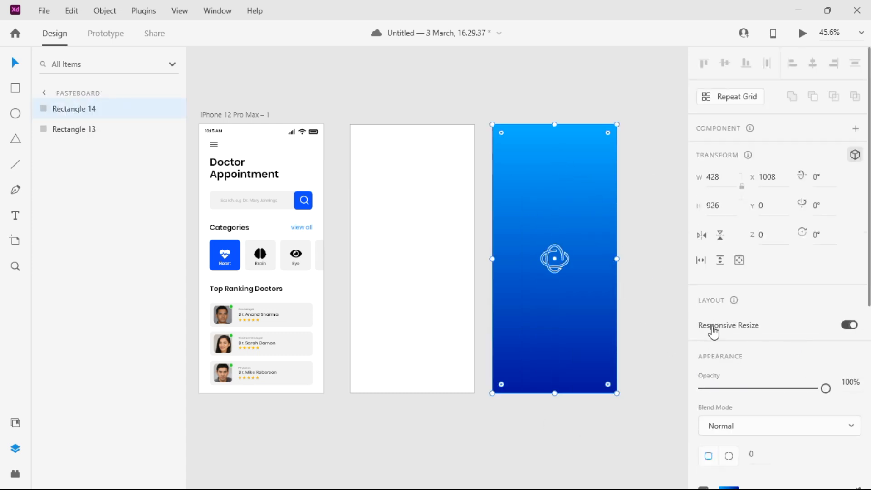
pyautogui.scroll(-4, 714, 336)
pyautogui.click(727, 295)
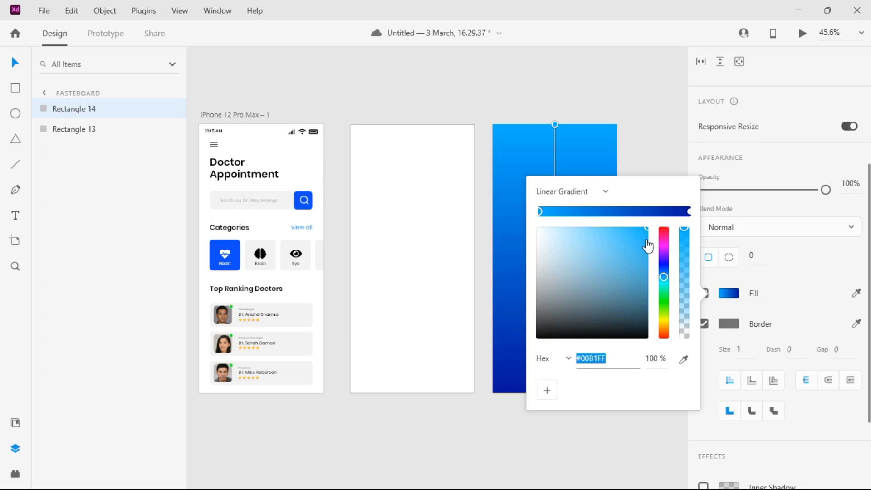
pyautogui.hscroll(6, 572, 140)
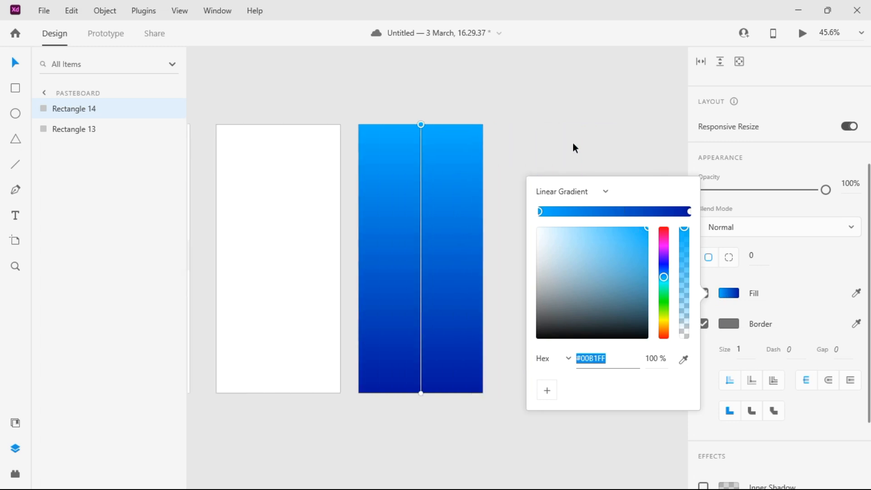
pyautogui.moveTo(394, 394); pyautogui.dragTo(425, 323)
pyautogui.click(486, 234)
pyautogui.hscroll(-7, 494, 232)
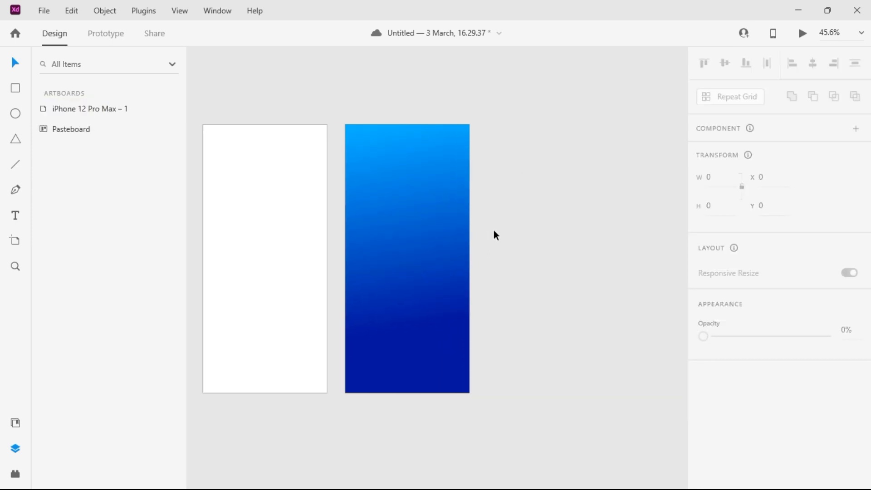
pyautogui.hscroll(-3, 497, 230)
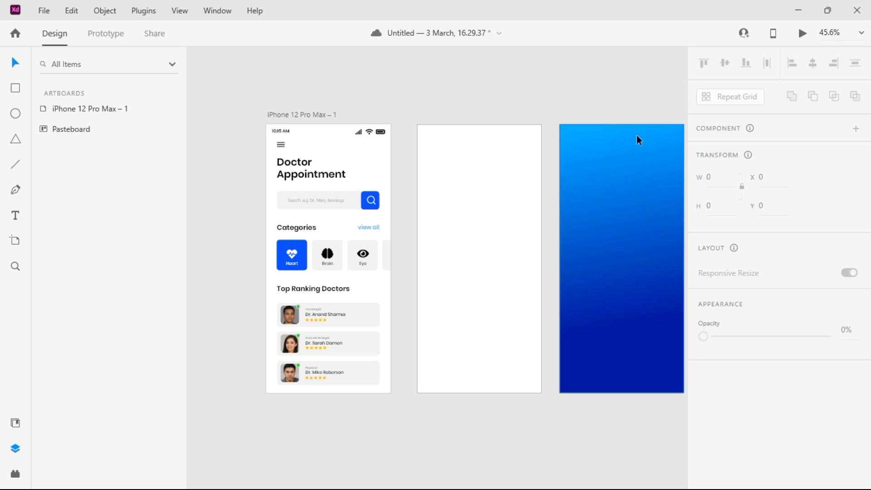
pyautogui.hscroll(2, 632, 135)
pyautogui.click(463, 157)
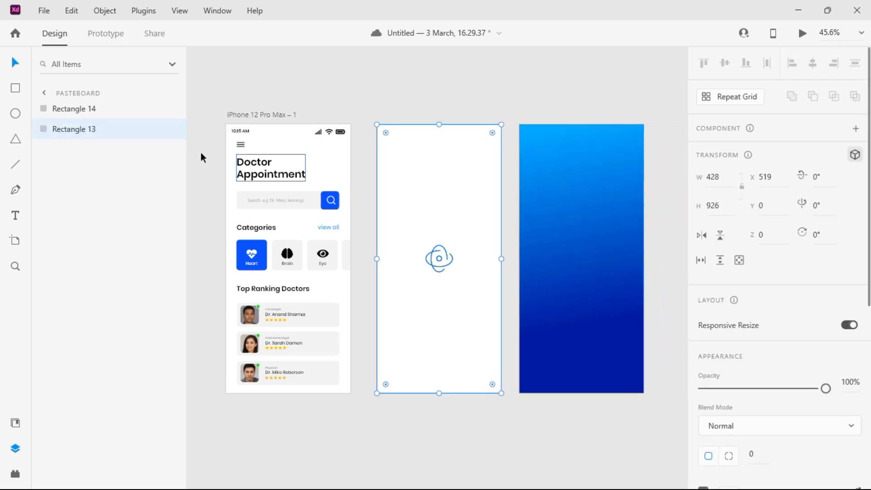
pyautogui.click(261, 115)
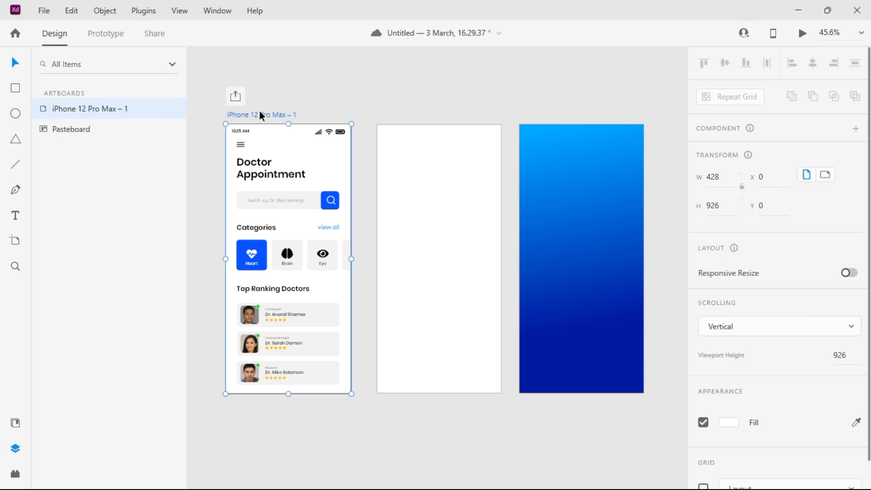
pyautogui.click(318, 80)
# Rename the white rectangle's layer as "white rectangle".
pyautogui.moveTo(426, 184)
pyautogui.mouseDown()
pyautogui.moveTo(307, 188)
pyautogui.moveTo(279, 178)
pyautogui.moveTo(426, 182)
pyautogui.mouseUp()
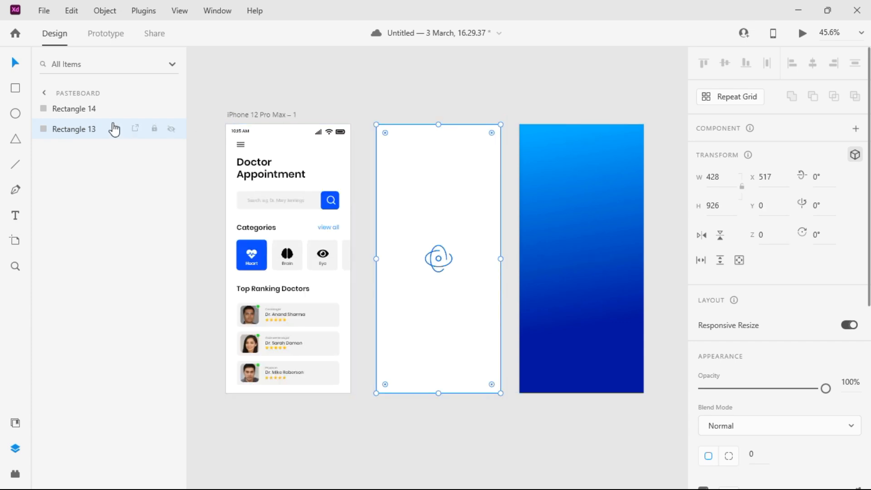
pyautogui.doubleClick(94, 131)
pyautogui.write('white r')
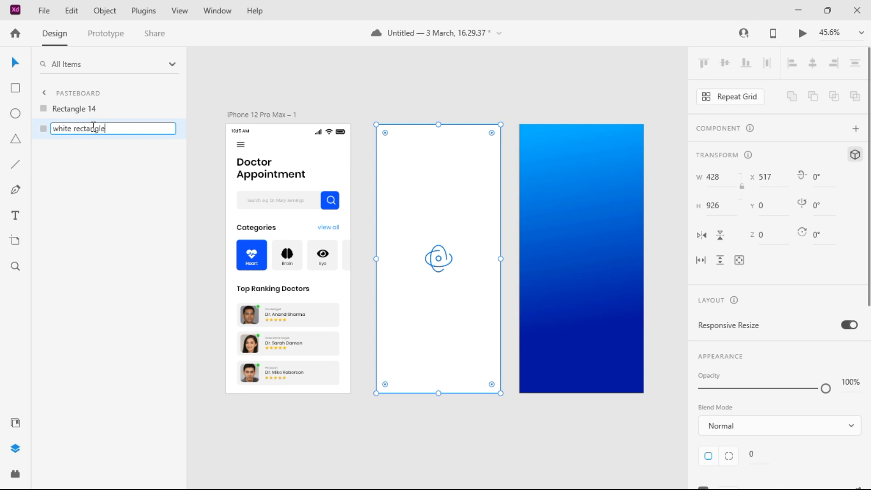
pyautogui.press('Return')
# Rename the blue gradient rectangle's layer as "blue rectangle".
pyautogui.click(573, 168)
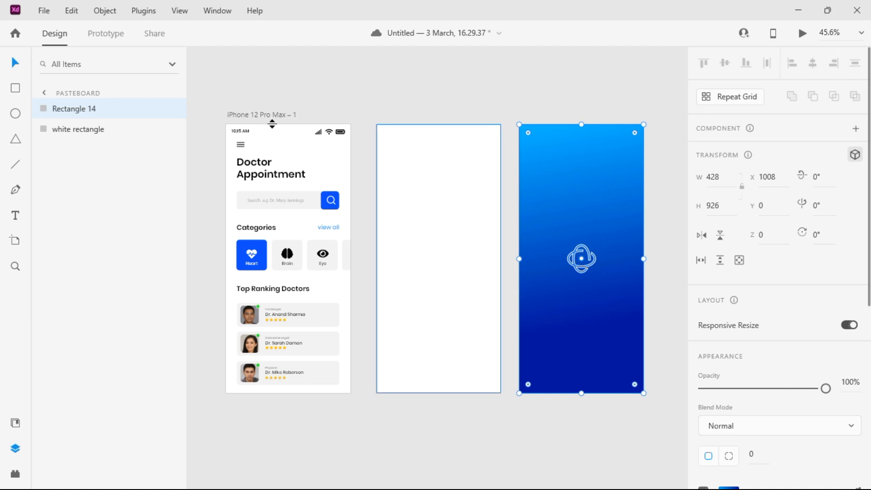
pyautogui.doubleClick(90, 109)
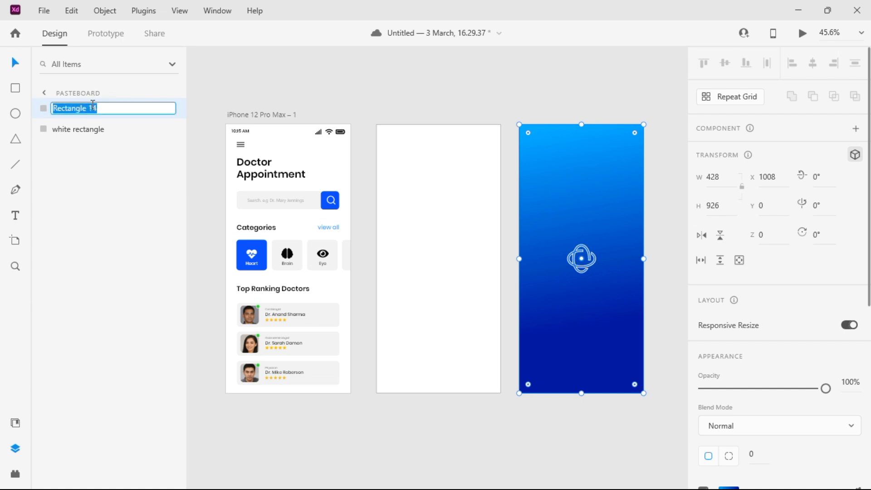
pyautogui.write('blue recatn')
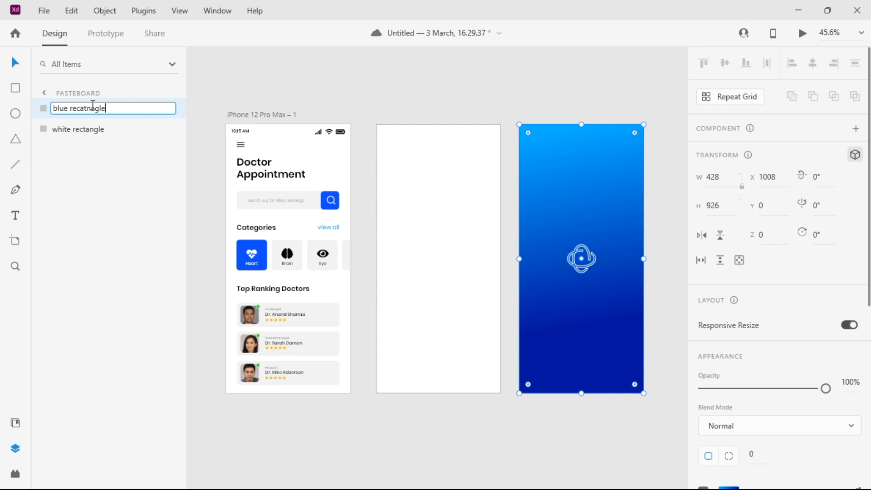
pyautogui.press('Return')
pyautogui.doubleClick(86, 114)
pyautogui.click(84, 108)
pyautogui.press('Return')
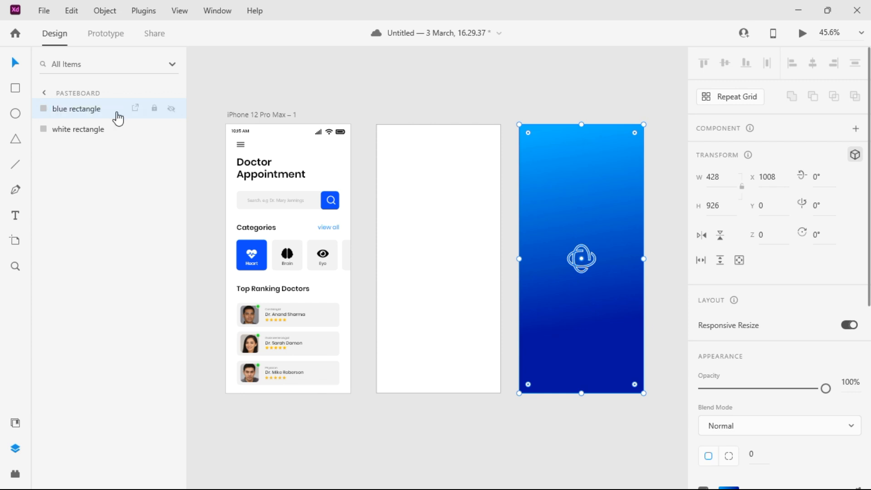
pyautogui.click(291, 56)
# Move the white rectangle and the blue rectangle onto the Doctor Appointment artboard, each aligned at X 0, Y 0.
pyautogui.click(434, 179)
pyautogui.moveTo(434, 179); pyautogui.dragTo(285, 175)
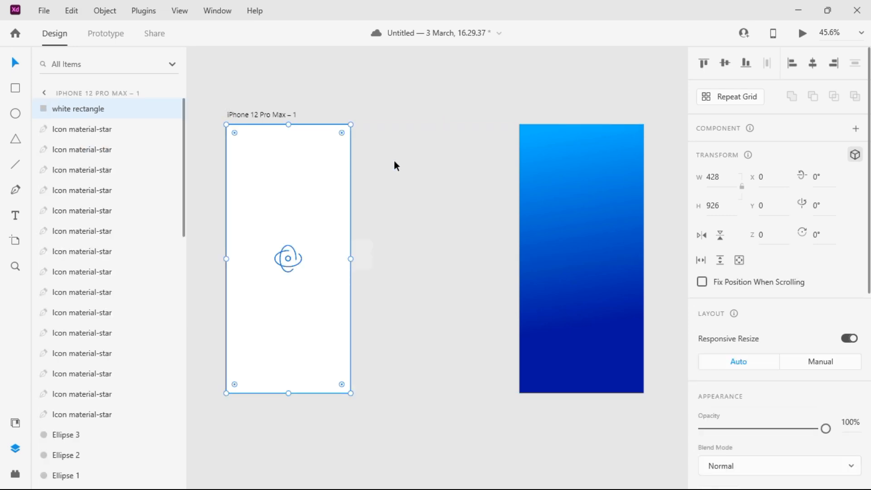
pyautogui.click(562, 206)
pyautogui.moveTo(562, 207); pyautogui.dragTo(293, 206)
pyautogui.click(353, 99)
pyautogui.hscroll(-3, 353, 98)
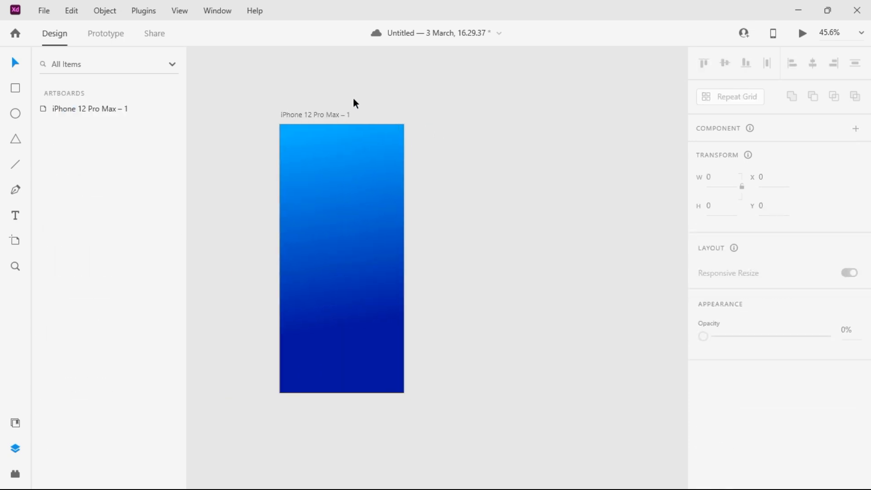
# Move the blue and white rectangle layers together to the bottom of the artboard's layer stack, behind all the screen content.
pyautogui.click(316, 116)
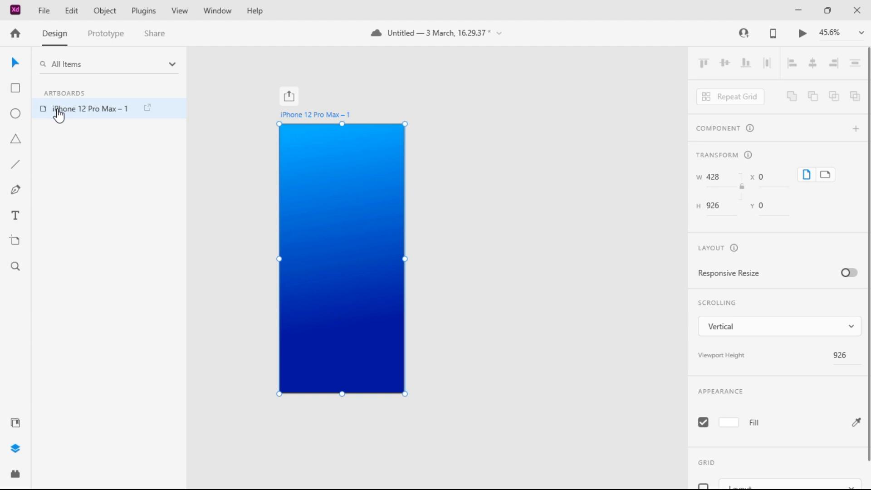
pyautogui.click(369, 149)
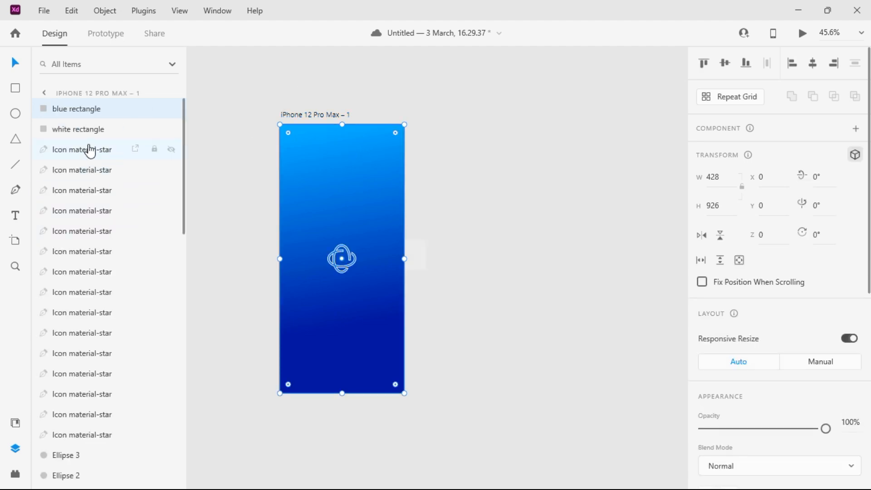
pyautogui.rightClick(83, 119)
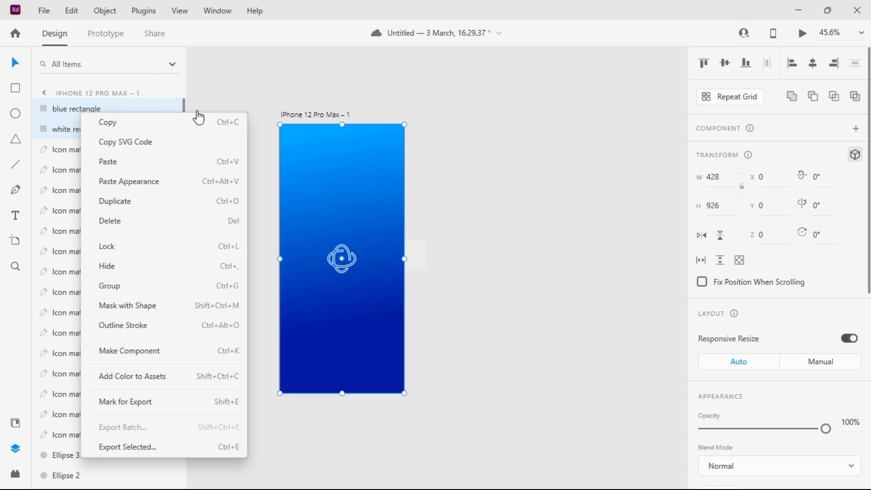
pyautogui.press('Escape')
pyautogui.moveTo(100, 136); pyautogui.dragTo(102, 485)
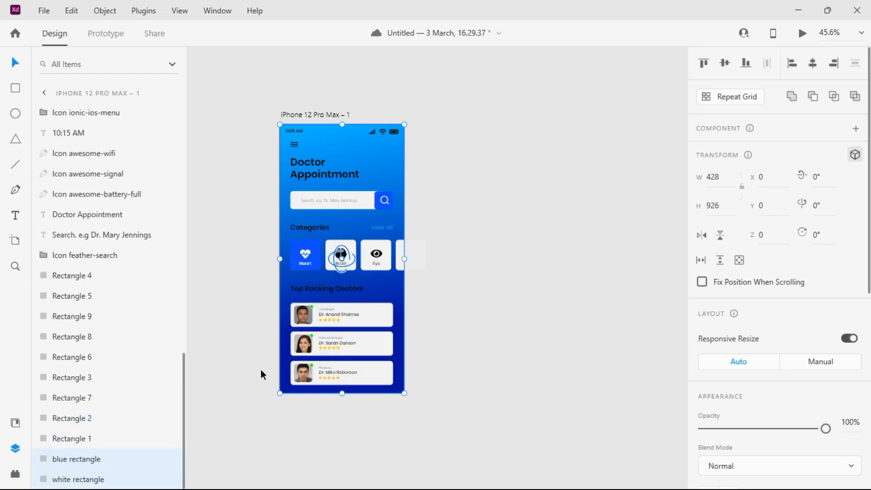
# Reorder the blue rectangle layer beneath the white rectangle layer.
pyautogui.click(81, 465)
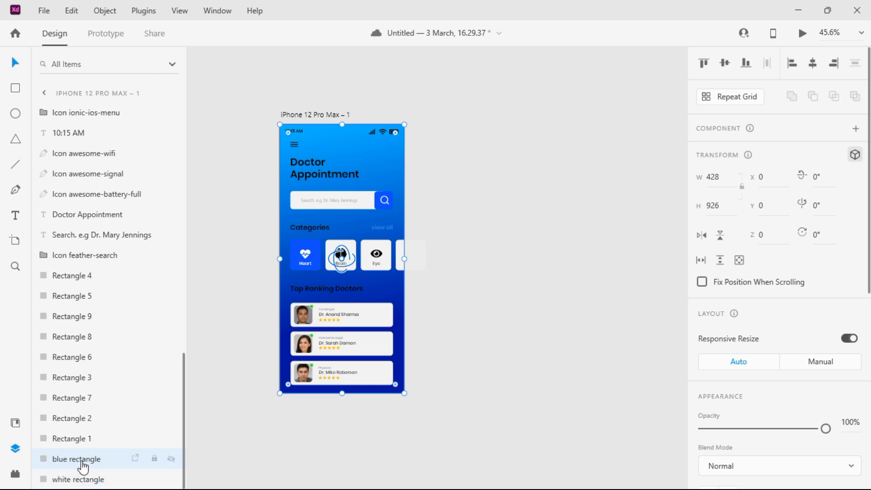
pyautogui.moveTo(82, 464); pyautogui.dragTo(87, 487)
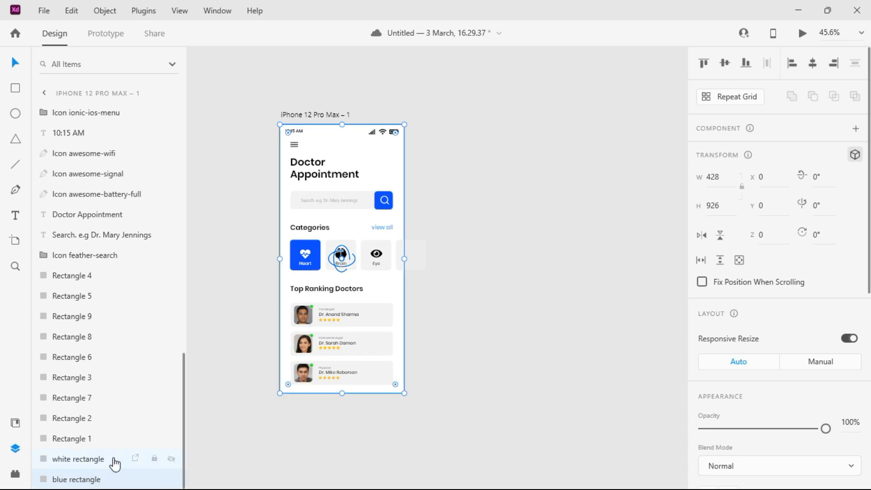
pyautogui.click(223, 406)
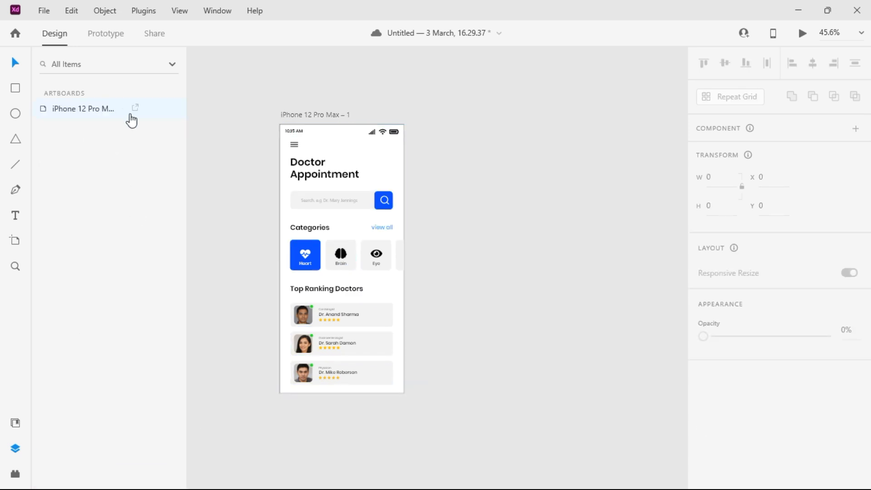
pyautogui.click(326, 144)
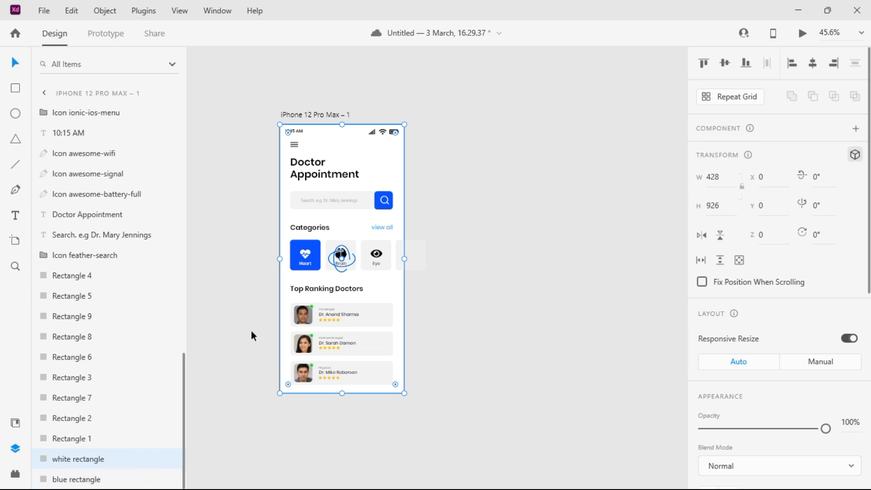
pyautogui.click(442, 195)
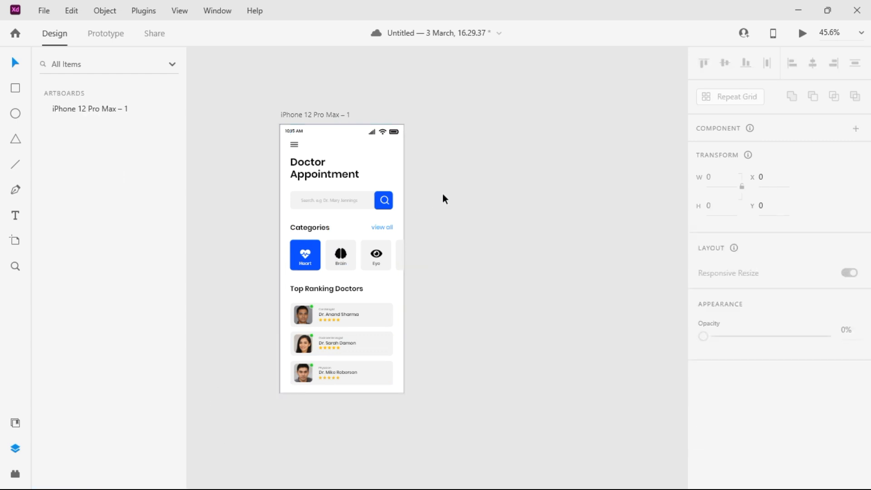
# Select every layer on the iPhone 12 Pro Max – 1 artboard and save the document.
pyautogui.click(336, 117)
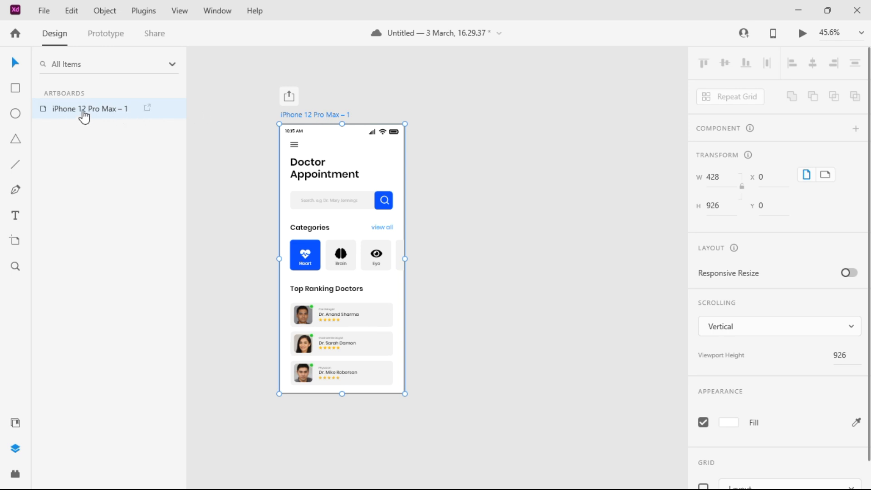
pyautogui.click(359, 155)
pyautogui.click(359, 156)
pyautogui.scroll(-2, 122, 445)
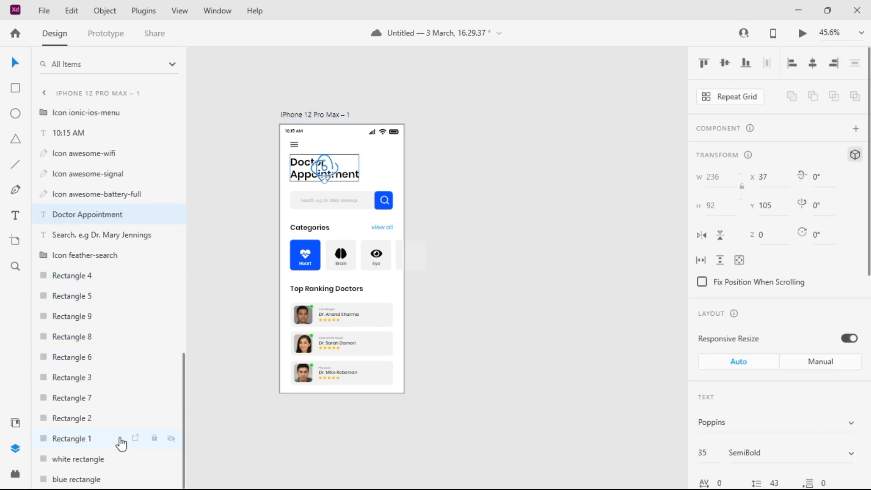
pyautogui.click(86, 419)
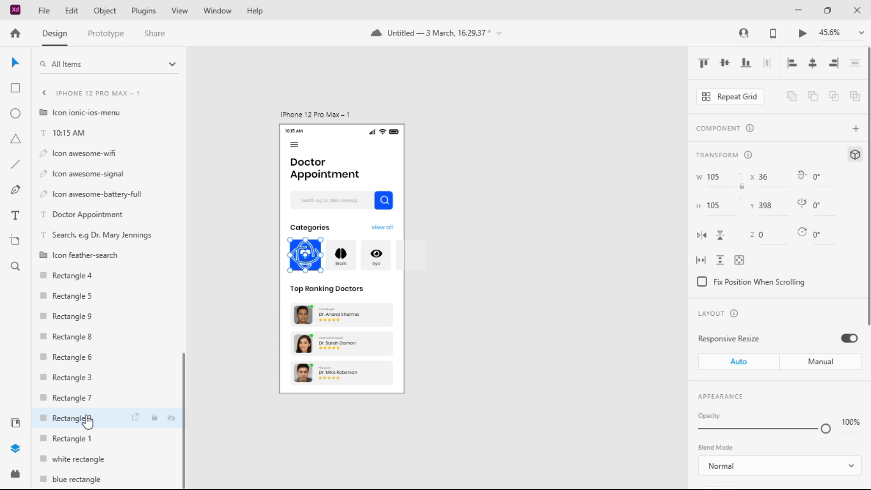
pyautogui.hotkey('ctrl', 'a')
pyautogui.scroll(5, 91, 415)
pyautogui.scroll(-10, 97, 407)
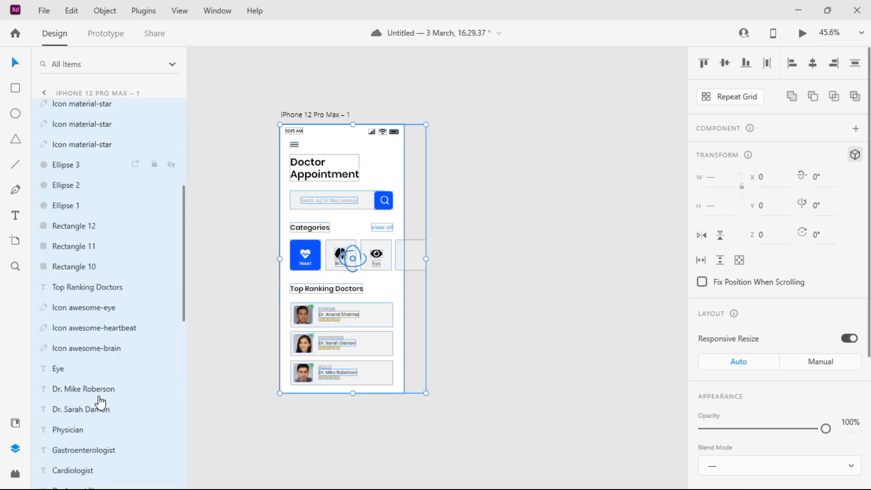
pyautogui.scroll(-3, 100, 402)
pyautogui.scroll(10, 99, 402)
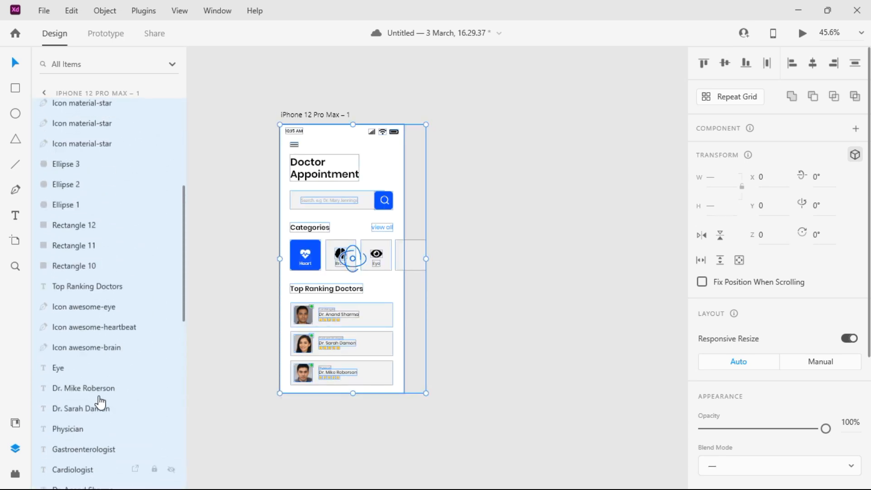
pyautogui.scroll(-10, 101, 381)
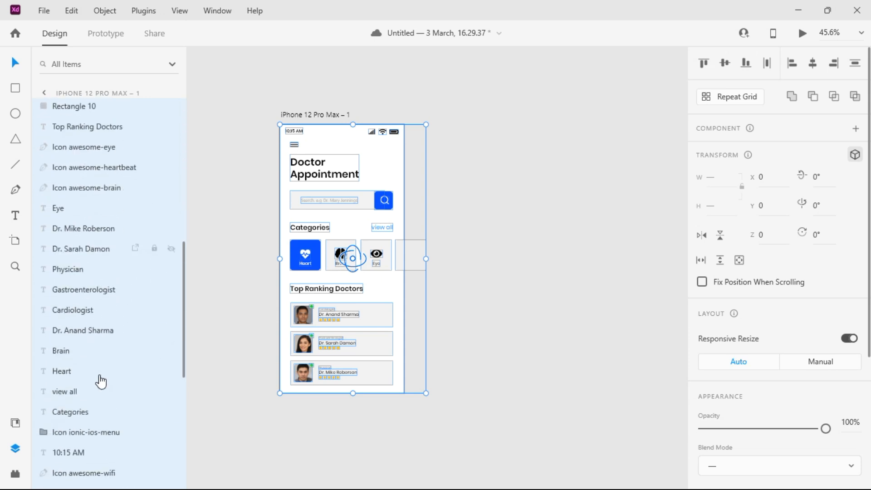
pyautogui.scroll(-6, 122, 339)
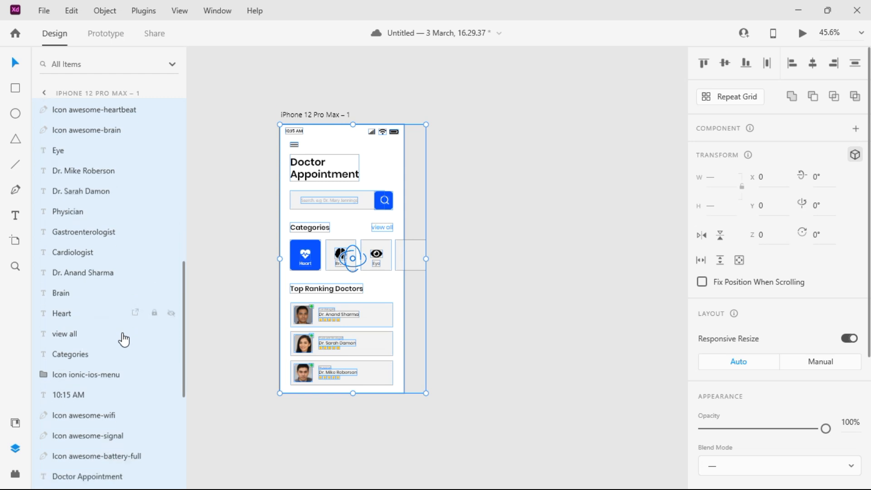
pyautogui.hotkey('ctrl', 's')
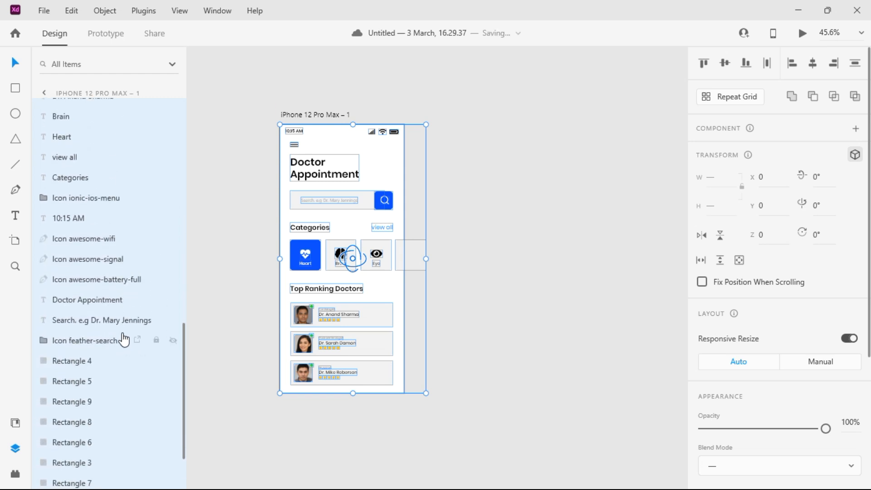
# Exclude the time text, the wifi, signal and battery icons and the blue rectangle from the selection, and group the remaining layers.
pyautogui.keyDown('ctrl'); pyautogui.click(112, 243); pyautogui.keyUp('ctrl')
pyautogui.keyDown('ctrl'); pyautogui.click(113, 262); pyautogui.keyUp('ctrl')
pyautogui.keyDown('ctrl'); pyautogui.click(118, 282); pyautogui.keyUp('ctrl')
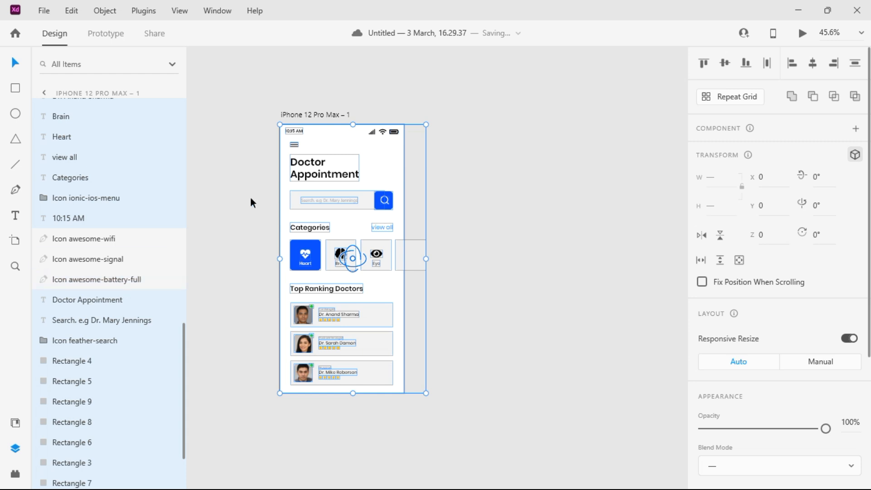
pyautogui.keyDown('ctrl'); pyautogui.click(89, 220); pyautogui.keyUp('ctrl')
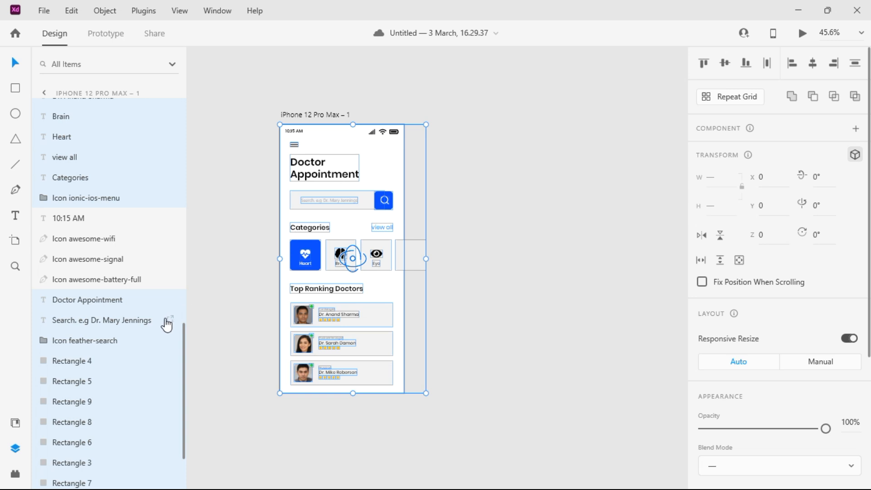
pyautogui.scroll(-2, 167, 324)
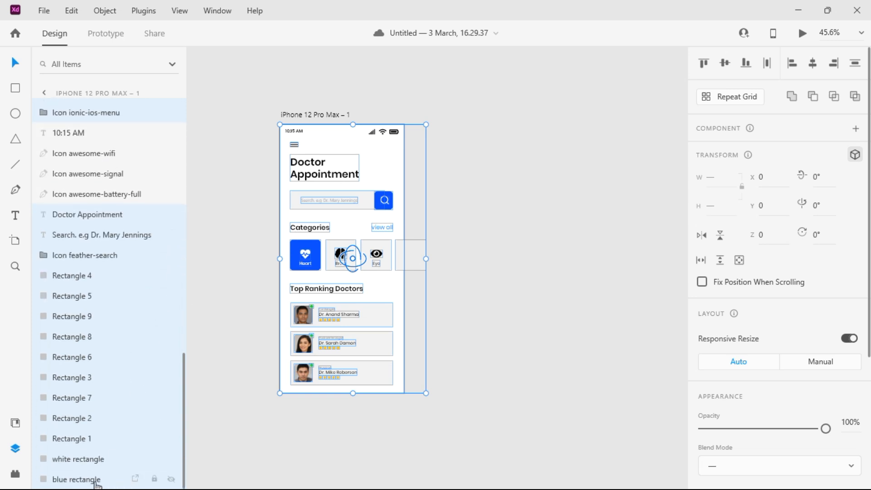
pyautogui.keyDown('ctrl'); pyautogui.click(80, 481); pyautogui.keyUp('ctrl')
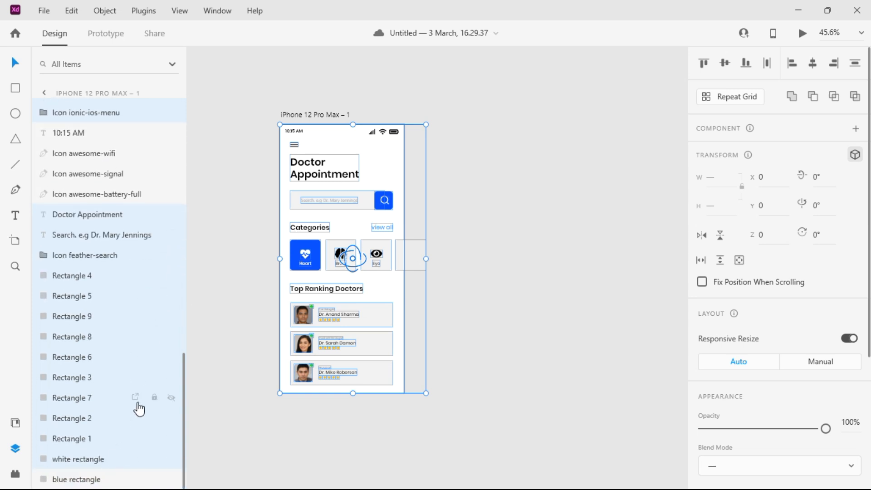
pyautogui.rightClick(121, 383)
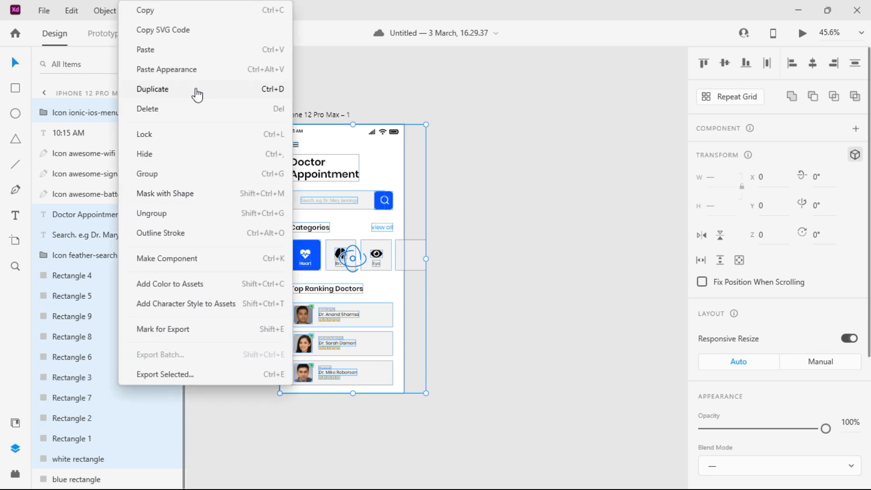
pyautogui.click(172, 176)
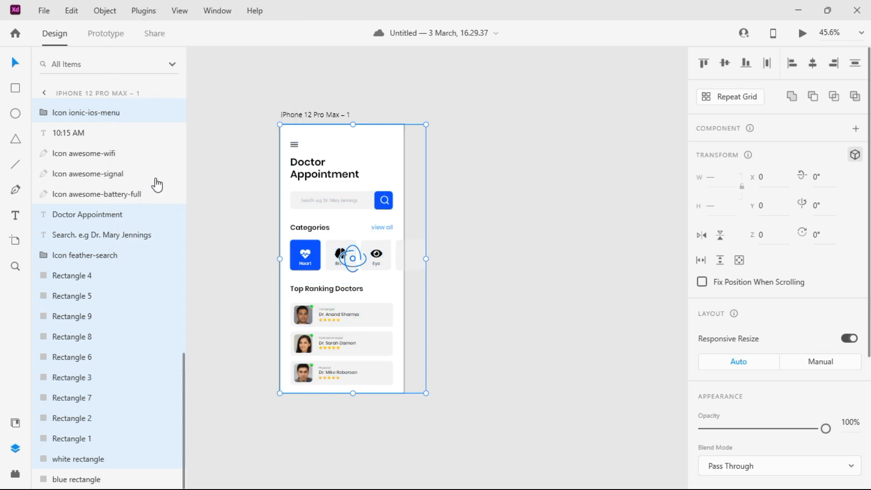
# Rename the new group as "items" and place it below the status bar layers, directly above the blue rectangle.
pyautogui.doubleClick(75, 111)
pyautogui.write('items')
pyautogui.press('Return')
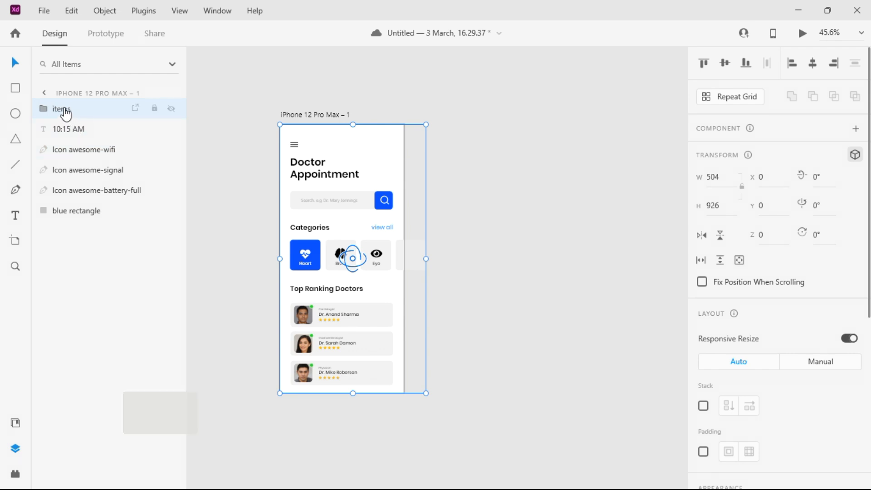
pyautogui.moveTo(64, 110); pyautogui.dragTo(73, 201)
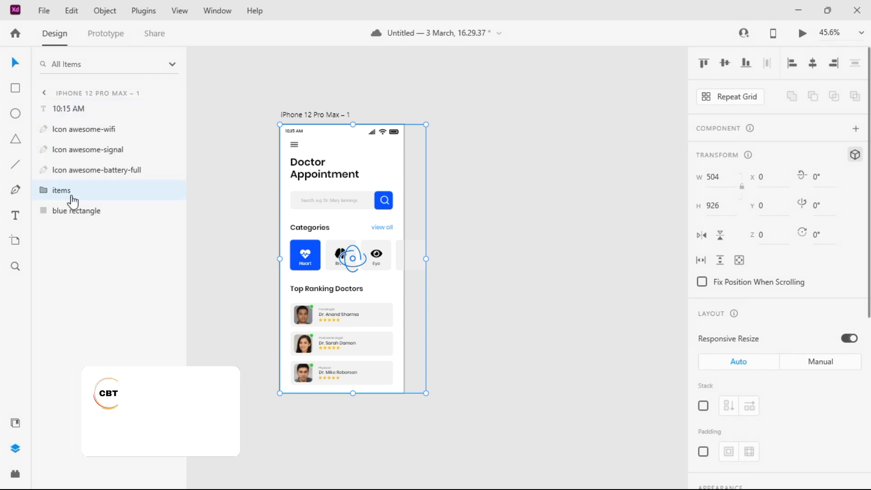
pyautogui.click(207, 178)
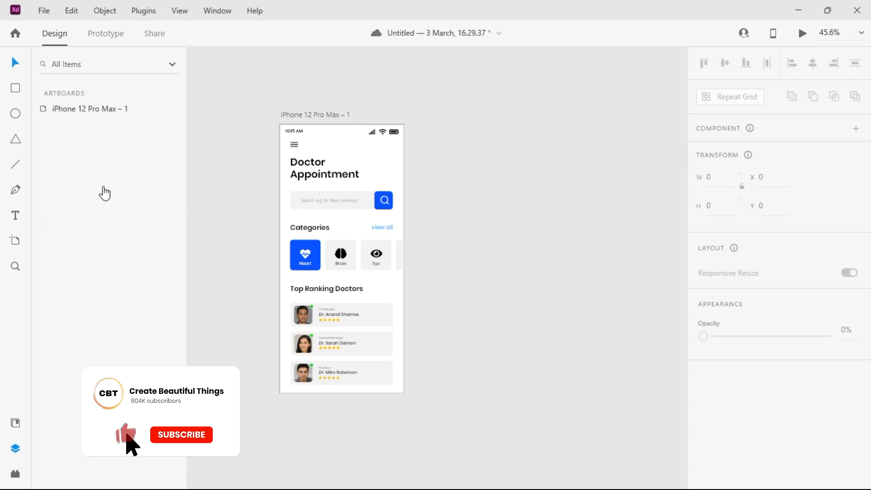
# Duplicate the iPhone 12 Pro Max – 1 artboard.
pyautogui.click(307, 133)
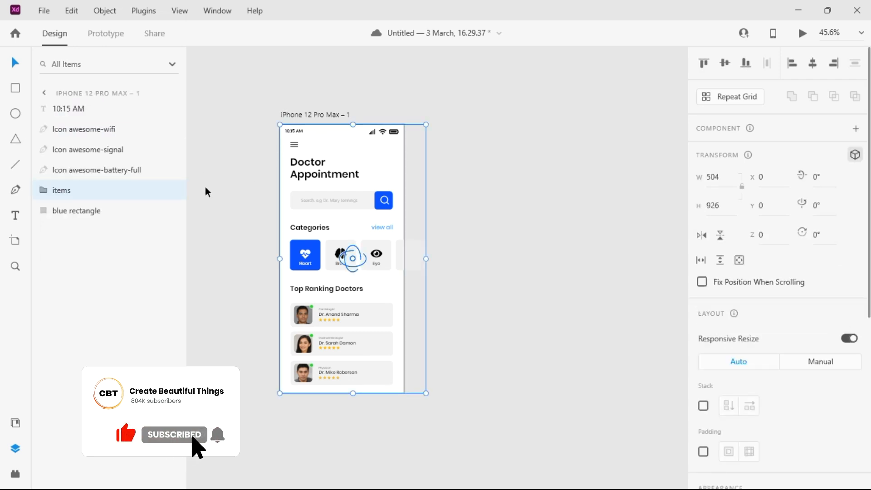
pyautogui.click(315, 113)
pyautogui.click(313, 115)
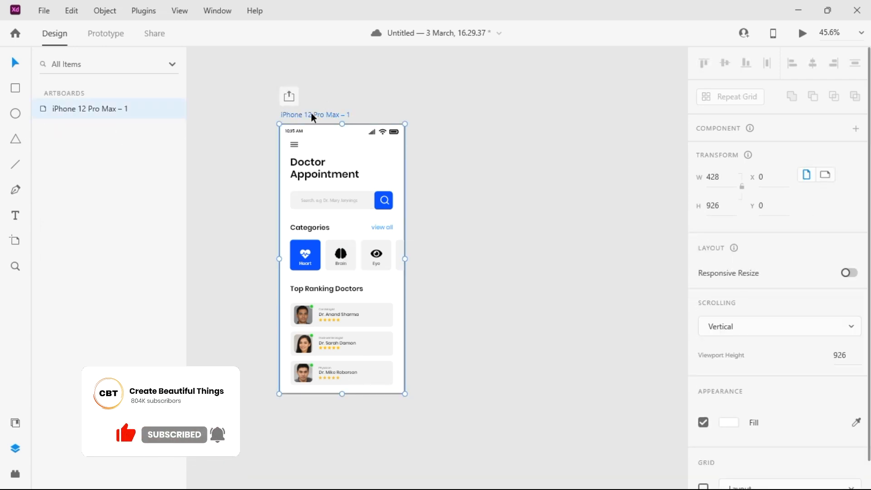
pyautogui.hotkey('ctrl', 'd')
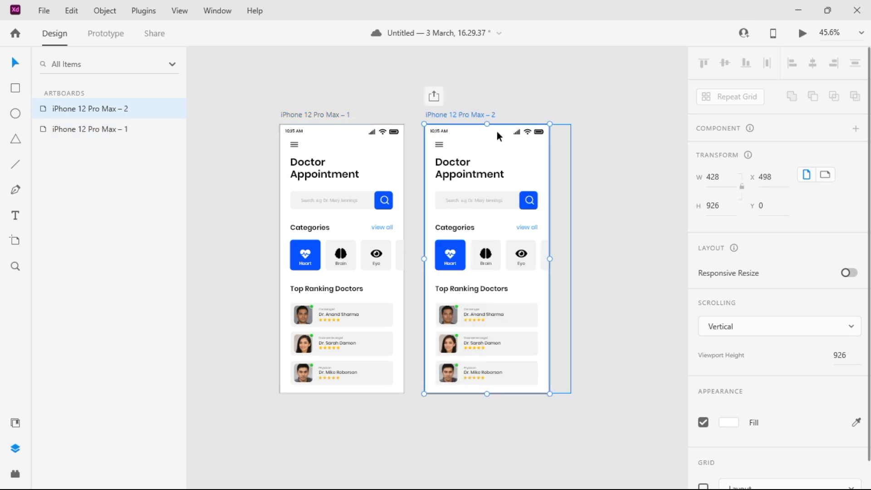
# Rotate the items group on the iPhone 12 Pro Max – 2 artboard by -30° around its Y axis.
pyautogui.hscroll(2, 499, 133)
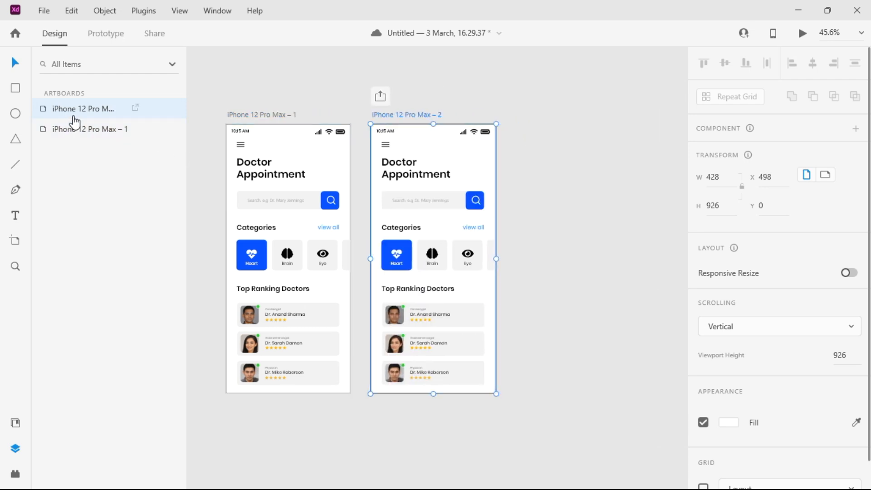
pyautogui.click(412, 145)
pyautogui.click(74, 190)
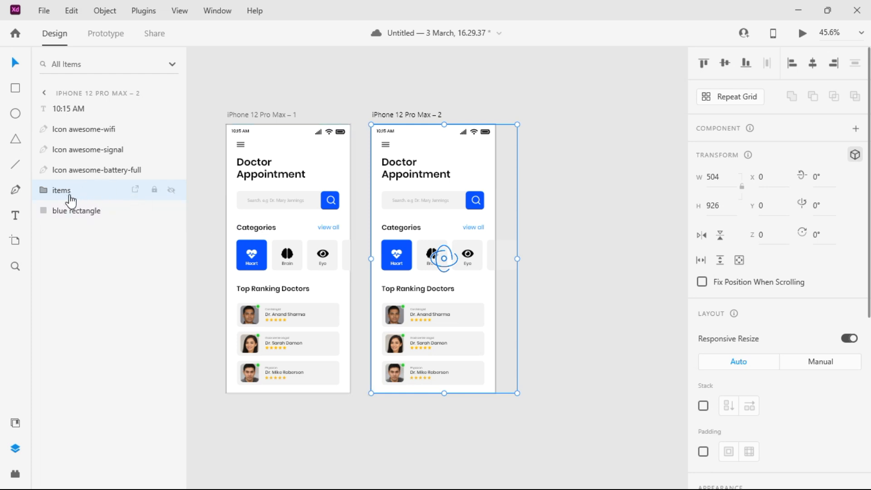
pyautogui.click(856, 157)
pyautogui.click(855, 156)
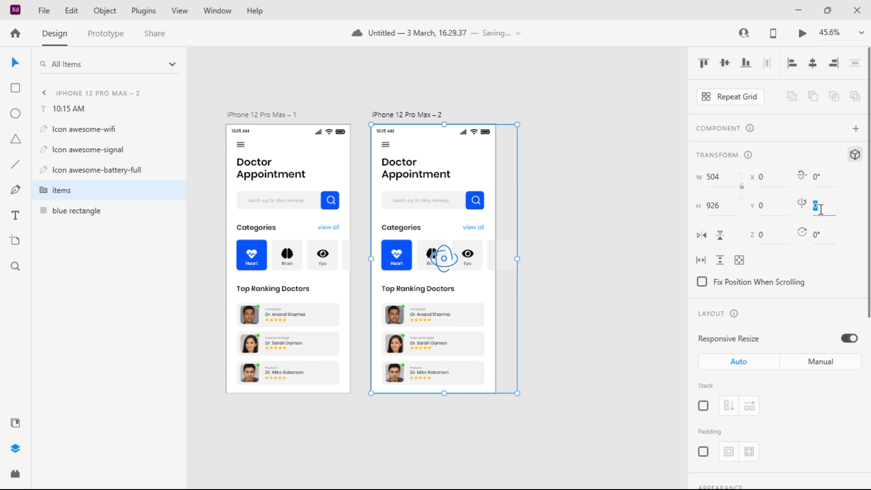
pyautogui.write('0')
pyautogui.press('Return')
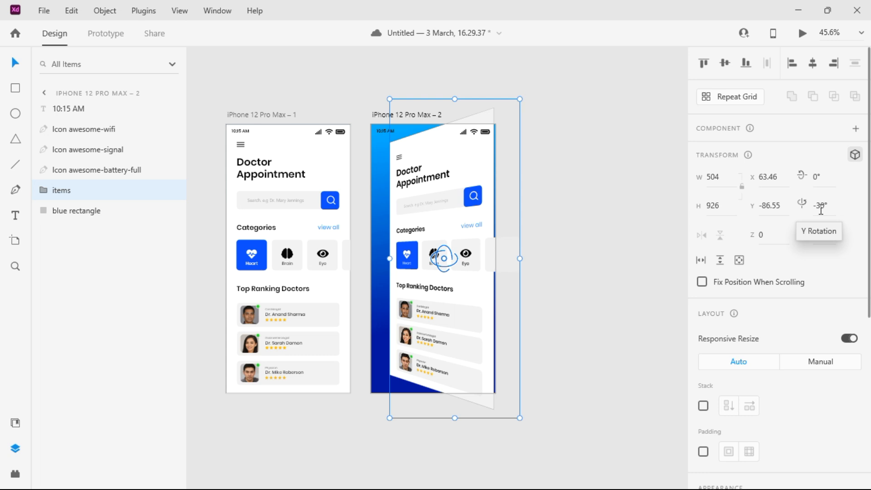
# Shift the rotated items group horizontally to X 223.46, exposing more of the blue background.
pyautogui.press('Right')
pyautogui.press('Right')
pyautogui.press('Right')
pyautogui.press('Right')
pyautogui.press('Right')
pyautogui.press('Right')
pyautogui.press('Right')
pyautogui.press('Right')
pyautogui.press('Right')
pyautogui.press('Right')
pyautogui.press('Right')
pyautogui.press('Right')
pyautogui.press('Right')
pyautogui.press('Right')
pyautogui.press('Right')
pyautogui.press('Right')
pyautogui.press('Right')
pyautogui.press('Right')
pyautogui.press('Right')
pyautogui.press('Right')
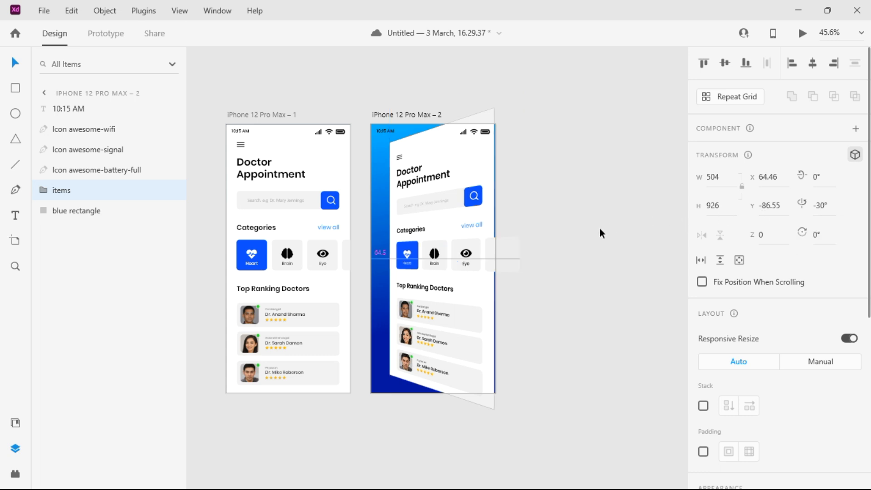
pyautogui.press('Right')
pyautogui.press('Right')
pyautogui.press('Right')
pyautogui.press('Right')
pyautogui.press('Right')
pyautogui.press('Right')
pyautogui.press('Right')
pyautogui.press('Right')
pyautogui.press('Right')
pyautogui.press('Right')
pyautogui.press('Right')
pyautogui.press('Right')
pyautogui.press('Right')
pyautogui.press('Right')
pyautogui.press('Right')
pyautogui.press('Right')
pyautogui.press('Right')
pyautogui.press('Right')
pyautogui.press('Right')
pyautogui.press('Right')
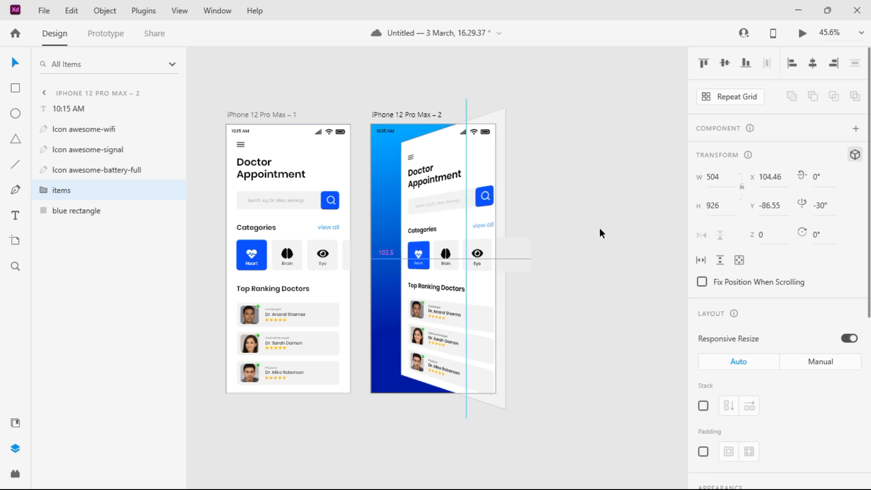
pyautogui.press('Right')
pyautogui.press('Right')
pyautogui.press('Right')
pyautogui.press('Right')
pyautogui.press('Right')
pyautogui.press('Right')
pyautogui.press('Right')
pyautogui.press('Right')
pyautogui.press('Right')
pyautogui.press('Right')
pyautogui.press('Right')
pyautogui.press('Right')
pyautogui.press('Right')
pyautogui.press('Right')
pyautogui.press('Right')
pyautogui.press('Right')
pyautogui.press('Right')
pyautogui.press('Right')
pyautogui.press('Right')
pyautogui.press('Right')
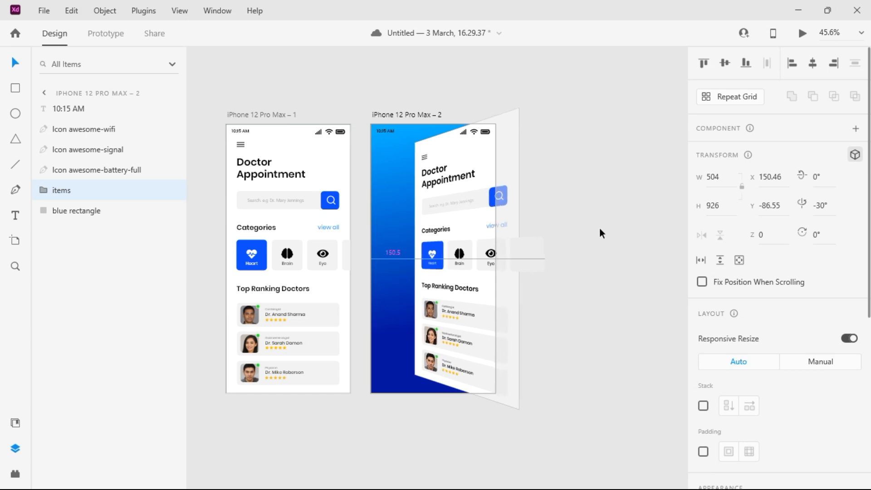
pyautogui.press('Right')
pyautogui.press('Right')
pyautogui.press('Right')
pyautogui.press('Right')
pyautogui.press('Right')
pyautogui.press('Right')
pyautogui.press('Right')
pyautogui.press('Right')
pyautogui.press('Right')
pyautogui.press('Right')
pyautogui.press('Right')
pyautogui.press('Right')
pyautogui.press('Right')
pyautogui.press('Right')
pyautogui.press('Right')
pyautogui.press('Right')
pyautogui.press('Right')
pyautogui.press('Right')
pyautogui.press('Right')
pyautogui.press('Right')
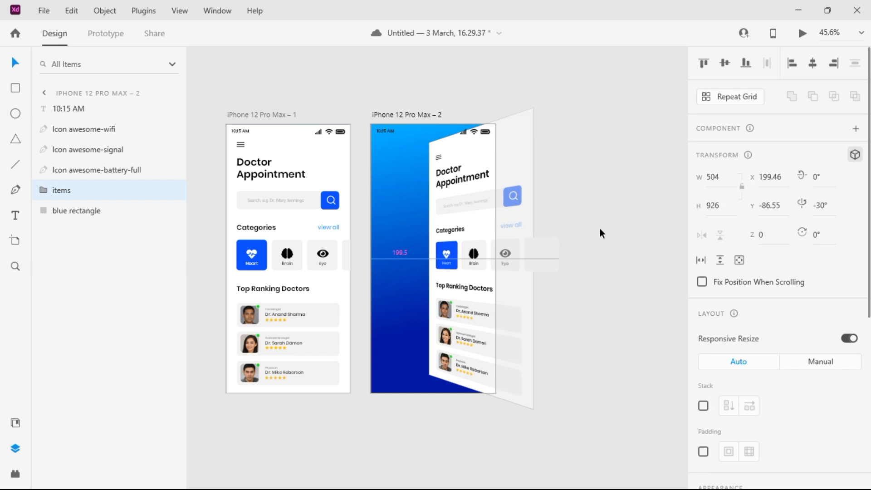
pyautogui.press('Right')
pyautogui.press('Right')
pyautogui.press('Right')
pyautogui.press('Right')
pyautogui.press('Right')
pyautogui.press('Right')
pyautogui.press('Right')
pyautogui.press('Right')
pyautogui.press('Right')
pyautogui.press('Right')
pyautogui.press('Right')
pyautogui.press('Right')
pyautogui.press('Right')
pyautogui.press('Right')
pyautogui.press('Right')
pyautogui.press('Right')
pyautogui.press('Right')
pyautogui.press('Right')
pyautogui.press('Right')
pyautogui.press('Right')
pyautogui.press('Right')
pyautogui.press('Right')
pyautogui.press('Right')
pyautogui.press('Right')
pyautogui.press('Right')
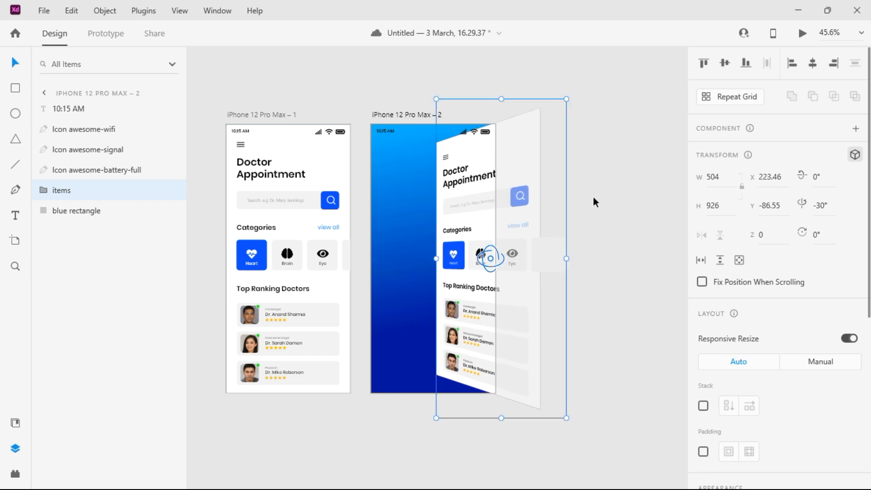
pyautogui.click(606, 153)
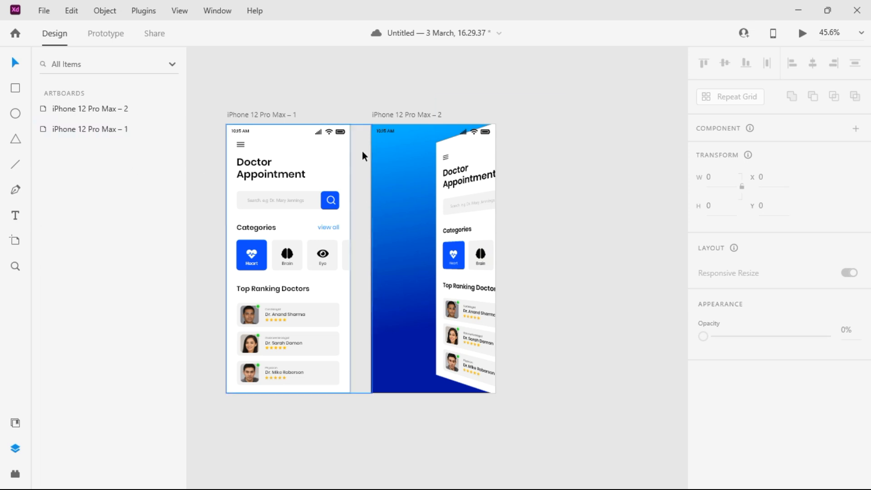
# Change the fill of the time text on the iPhone 12 Pro Max – 2 artboard to white (#FFFFFF).
pyautogui.click(388, 131)
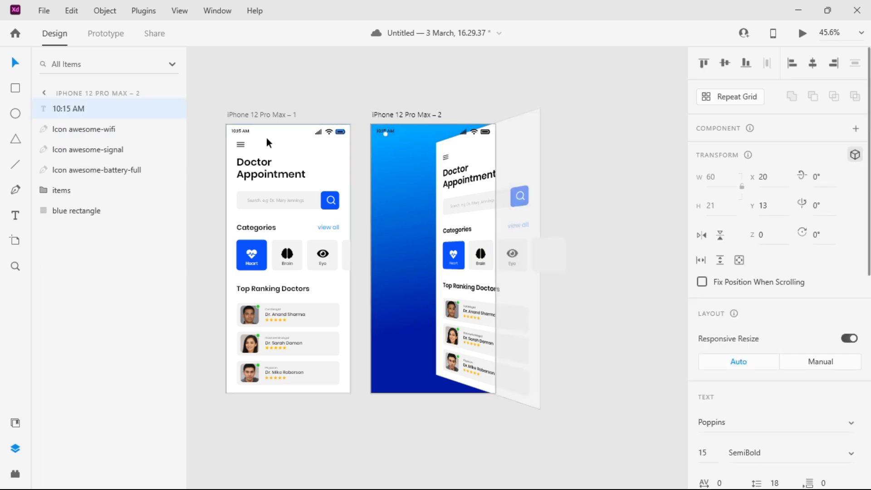
pyautogui.scroll(-9, 810, 315)
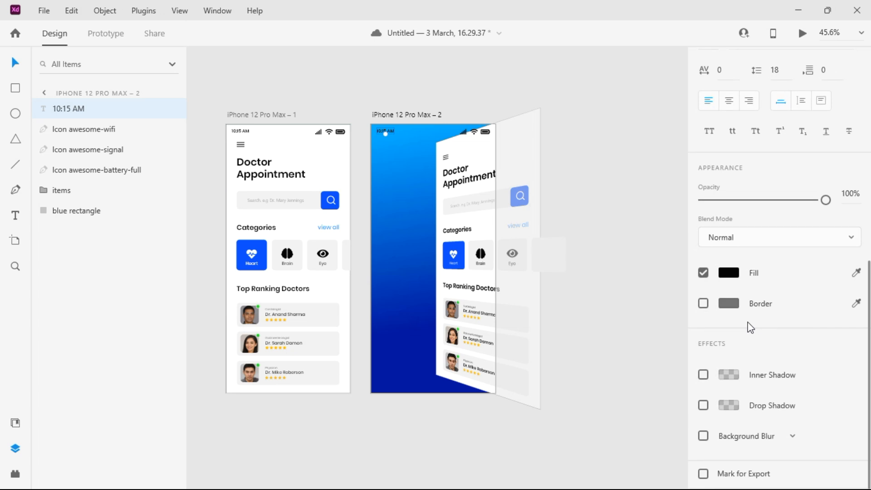
pyautogui.click(728, 278)
pyautogui.moveTo(595, 213); pyautogui.dragTo(512, 189)
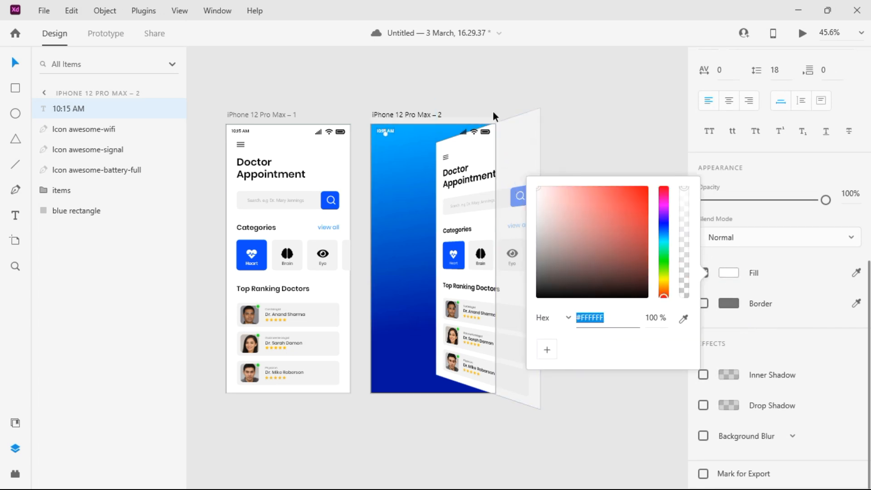
pyautogui.click(496, 97)
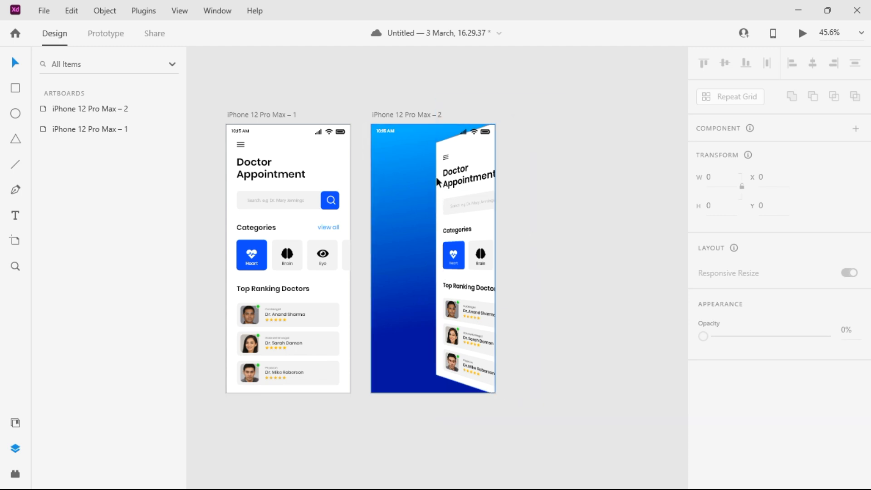
# Set the corner radius of the white rectangle inside the second artboard's items group to 30.
pyautogui.click(447, 166)
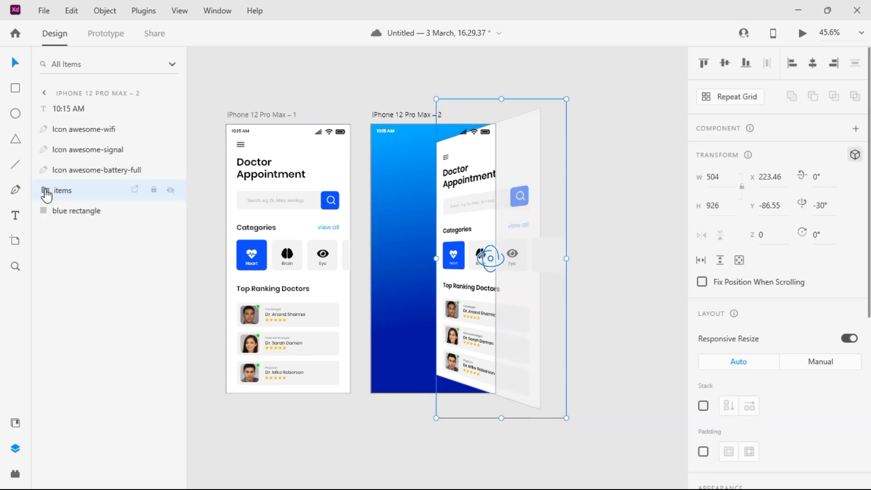
pyautogui.click(42, 191)
pyautogui.scroll(-15, 127, 263)
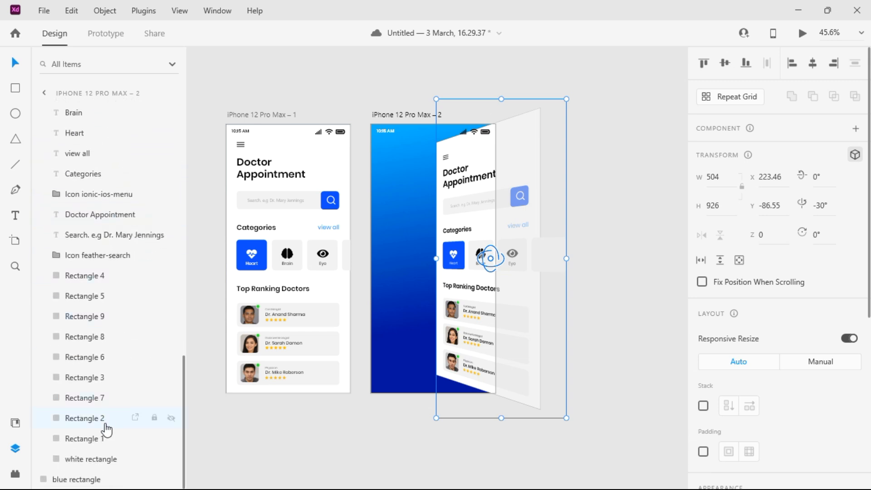
pyautogui.click(93, 460)
pyautogui.scroll(-5, 767, 347)
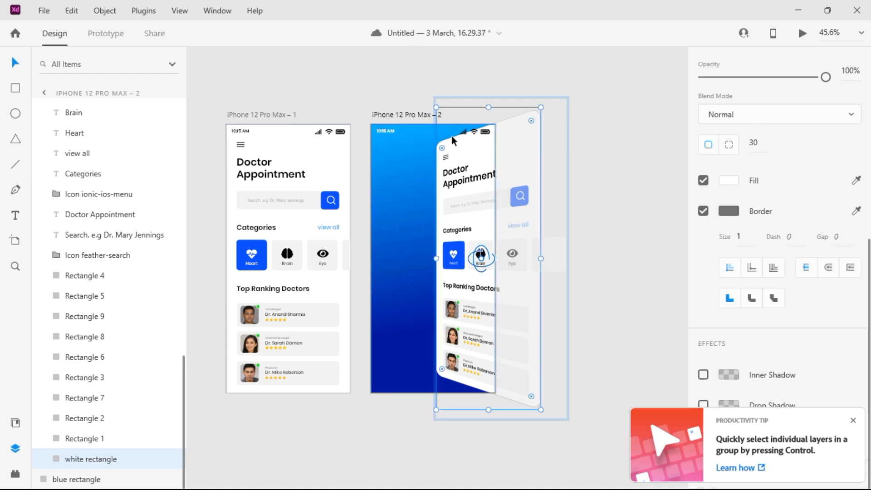
# Remove the border from the white rectangle in the second artboard's items group.
pyautogui.scroll(5, 458, 143)
pyautogui.scroll(5, 454, 143)
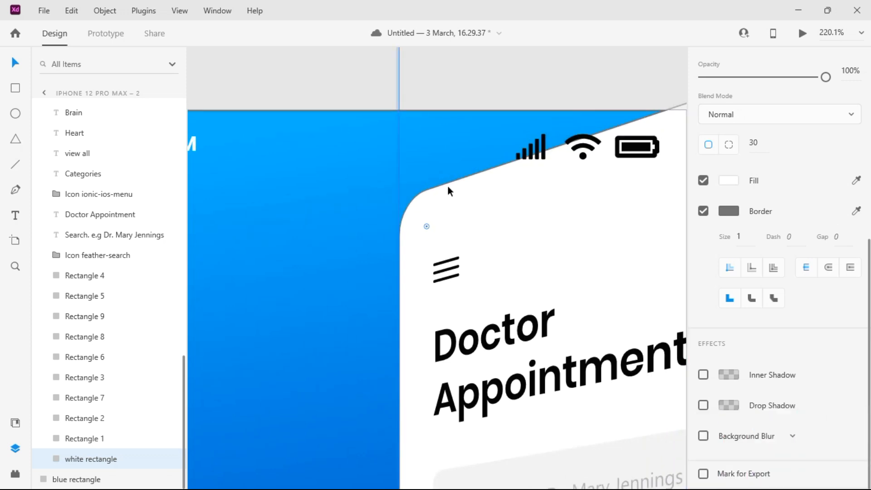
pyautogui.hotkey('ctrl', '0')
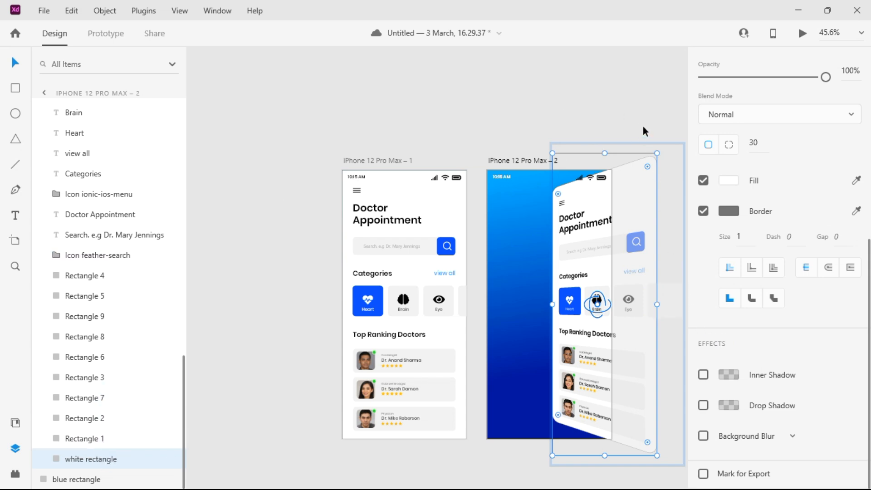
pyautogui.click(703, 211)
pyautogui.click(592, 110)
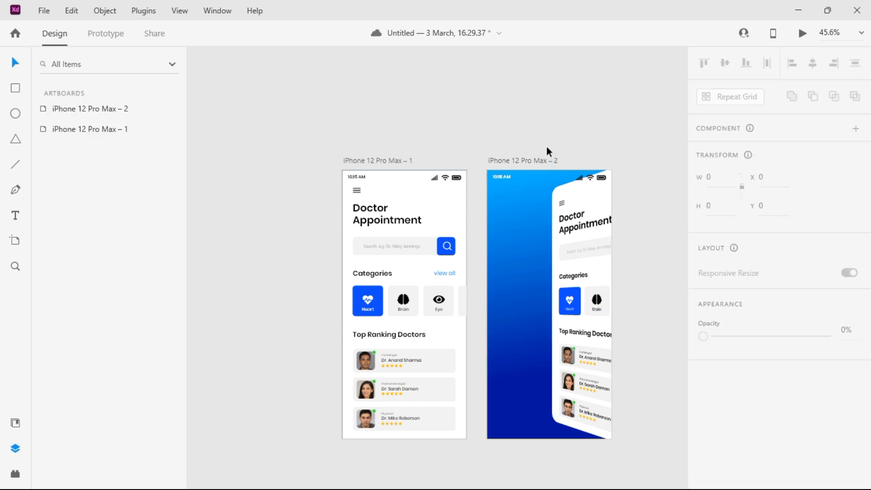
# Remove the border from the blue rectangle on both artboards.
pyautogui.click(445, 202)
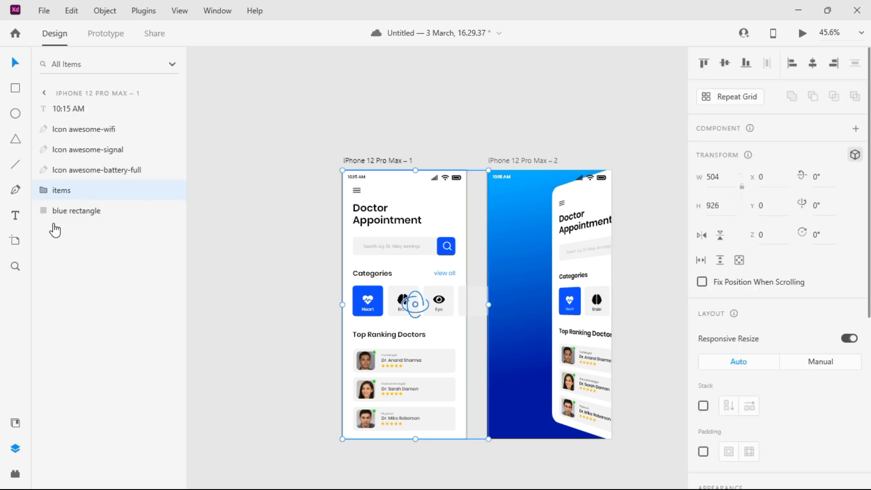
pyautogui.click(77, 219)
pyautogui.scroll(-6, 754, 311)
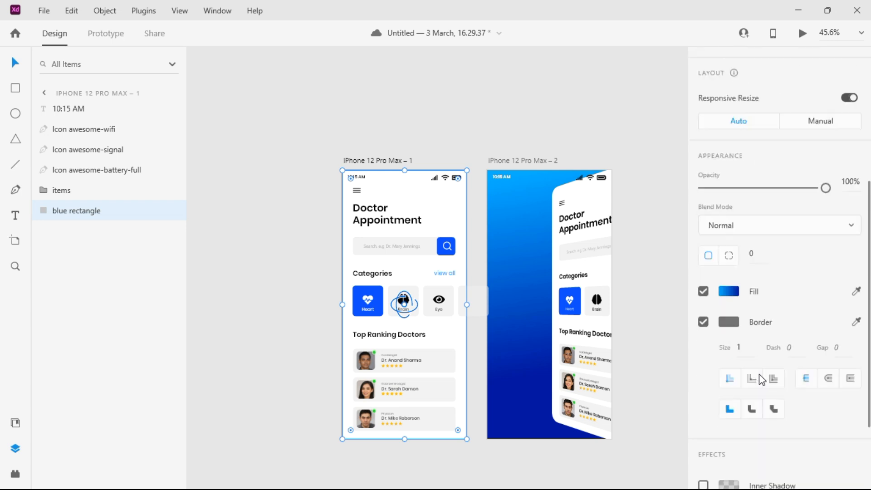
pyautogui.click(703, 232)
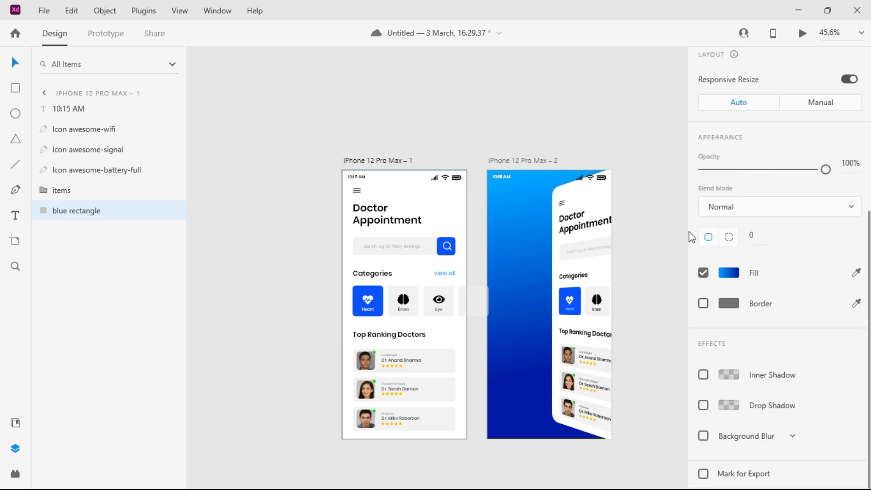
pyautogui.click(518, 249)
pyautogui.click(703, 303)
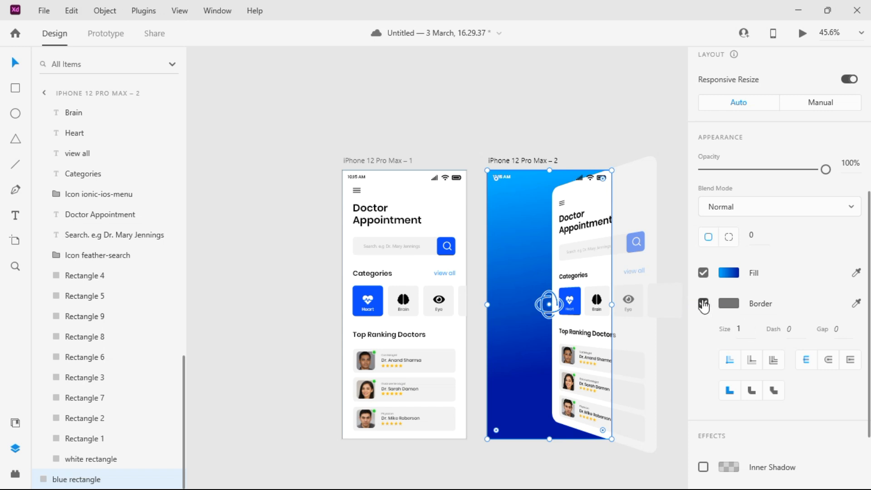
# Remove the border from the white rectangle inside the items group of the iPhone 12 Pro Max – 1 artboard.
pyautogui.click(447, 205)
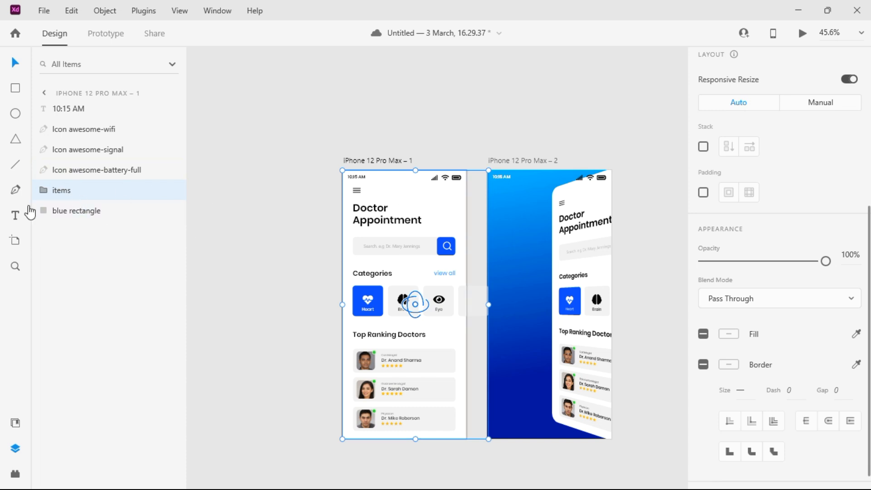
pyautogui.click(43, 190)
pyautogui.scroll(-5, 89, 257)
pyautogui.scroll(-6, 89, 257)
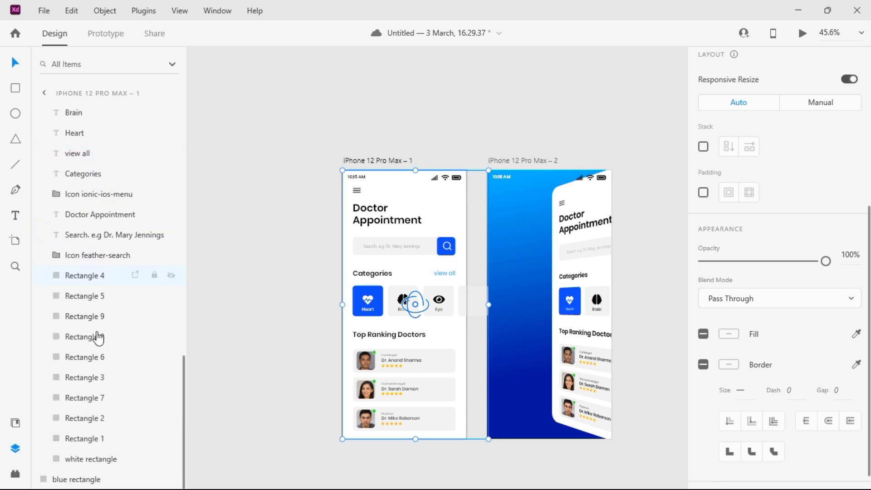
pyautogui.click(98, 459)
pyautogui.scroll(-5, 752, 397)
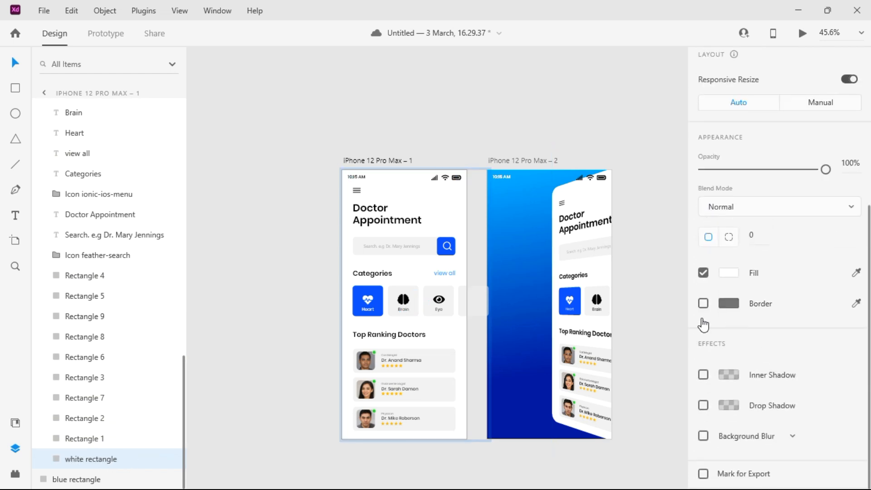
pyautogui.click(531, 123)
# Hide the battery, signal and wifi icon layers on the iPhone 12 Pro Max – 2 artboard.
pyautogui.scroll(2, 646, 216)
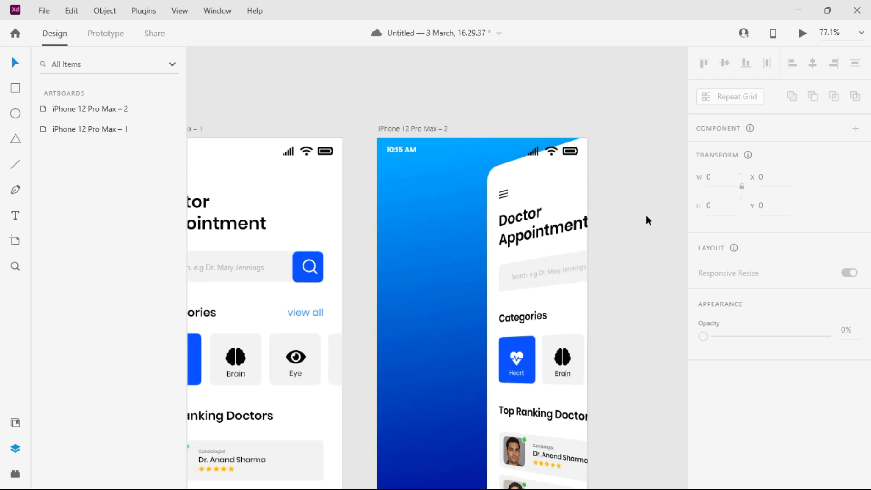
pyautogui.scroll(-1, 645, 214)
pyautogui.scroll(-2, 643, 213)
pyautogui.scroll(-1, 643, 213)
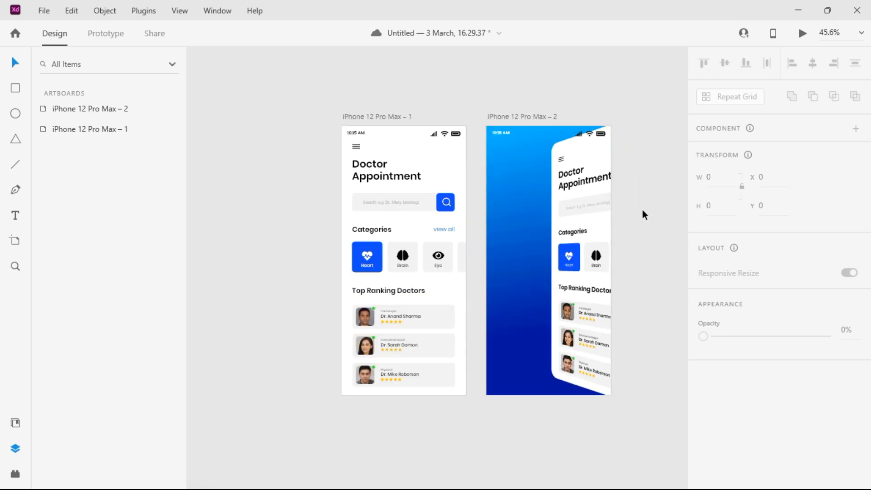
pyautogui.scroll(4, 615, 113)
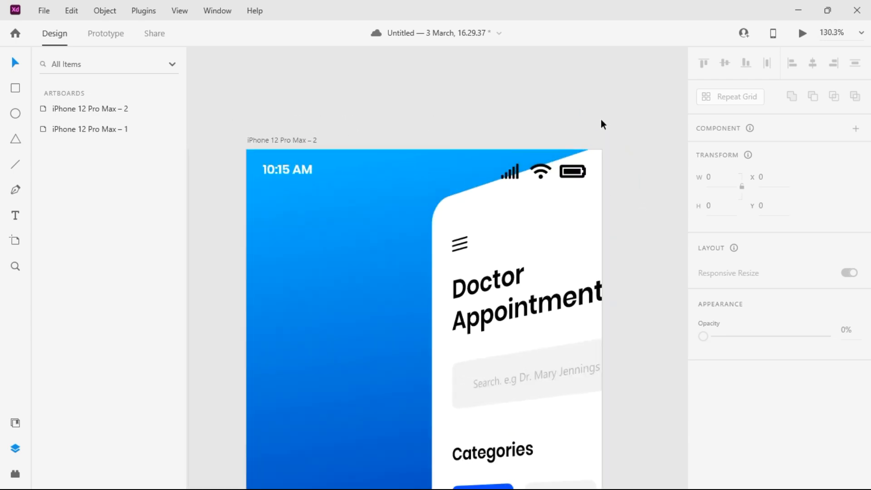
pyautogui.click(566, 176)
pyautogui.keyDown('shift'); pyautogui.click(547, 175); pyautogui.keyUp('shift')
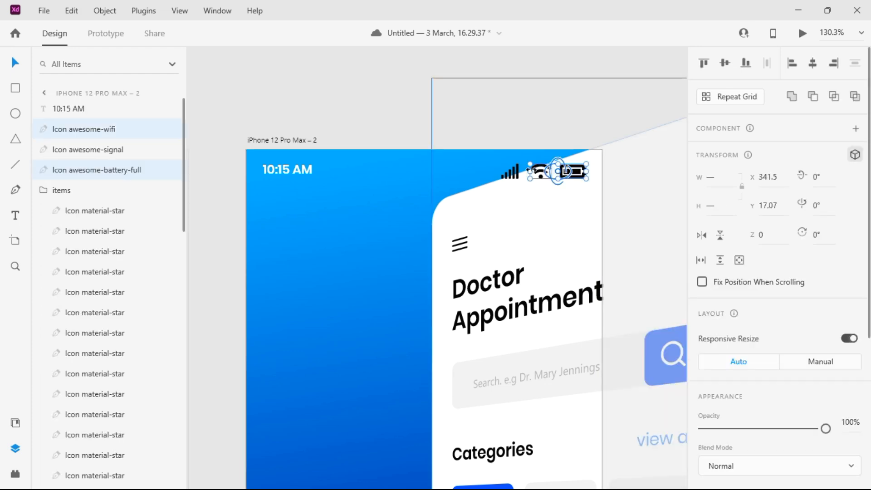
pyautogui.keyDown('shift'); pyautogui.click(512, 173); pyautogui.keyUp('shift')
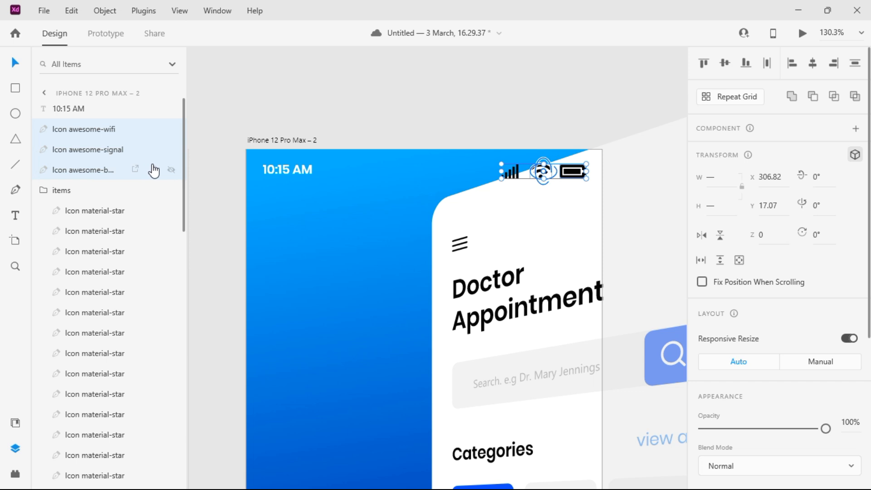
pyautogui.click(171, 170)
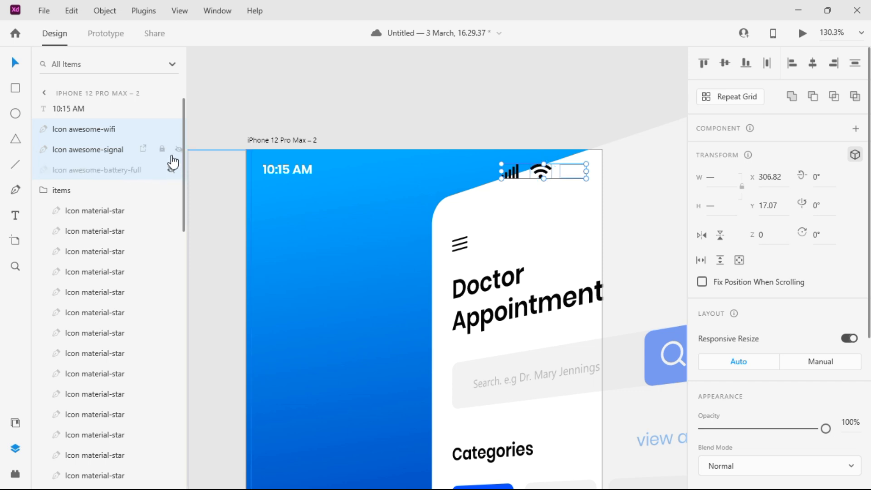
pyautogui.click(173, 151)
pyautogui.click(171, 130)
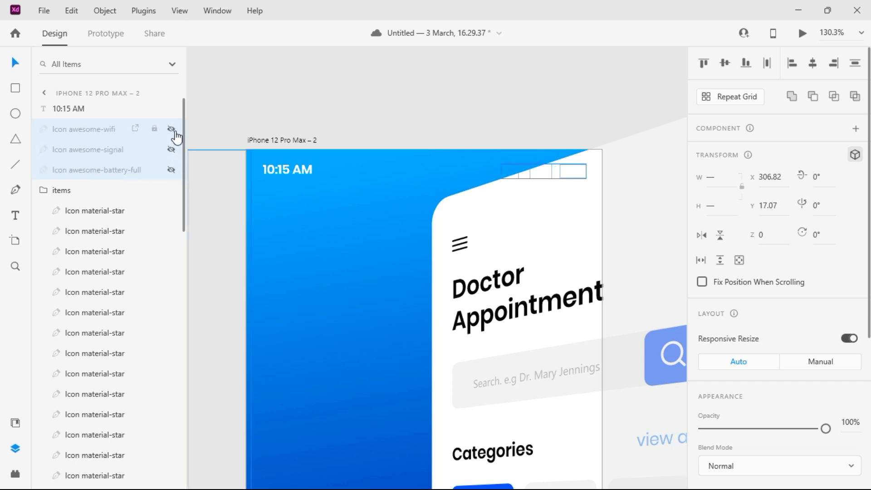
pyautogui.click(374, 98)
pyautogui.scroll(-5, 421, 89)
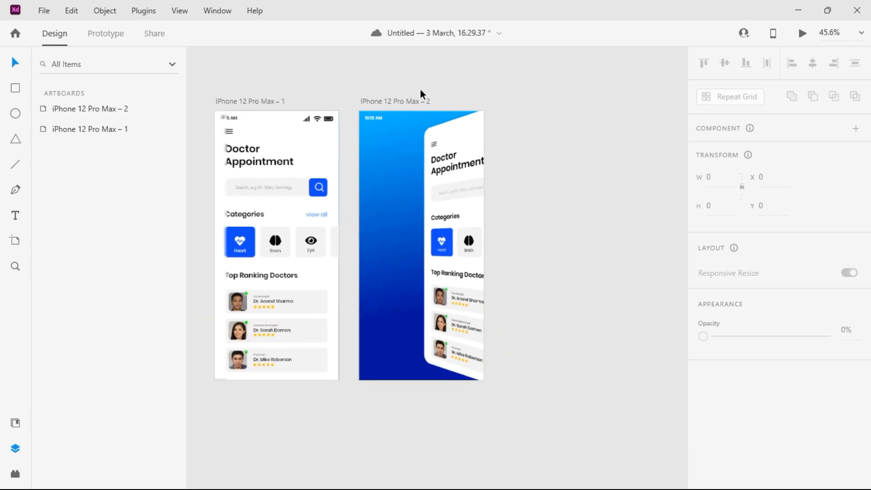
# Shift the rotated items group on the iPhone 12 Pro Max – 2 artboard 33 px right, to X 256.46.
pyautogui.hscroll(-1, 420, 90)
pyautogui.hscroll(-1, 420, 89)
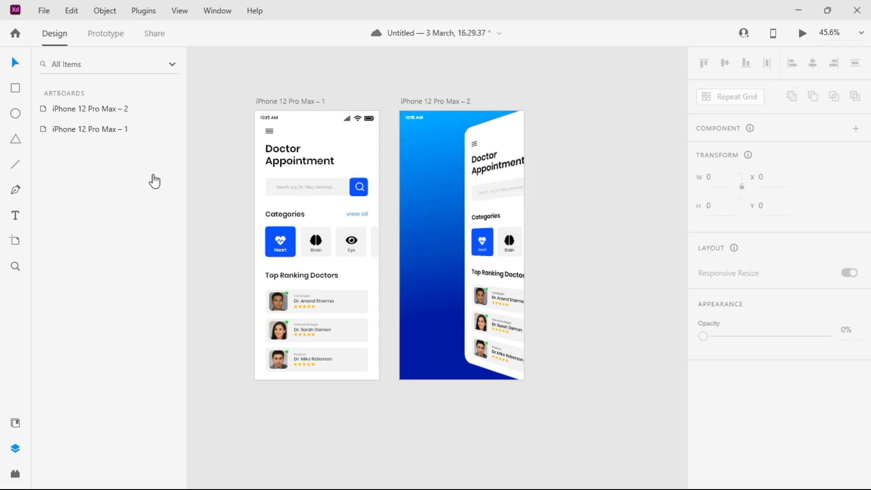
pyautogui.click(506, 124)
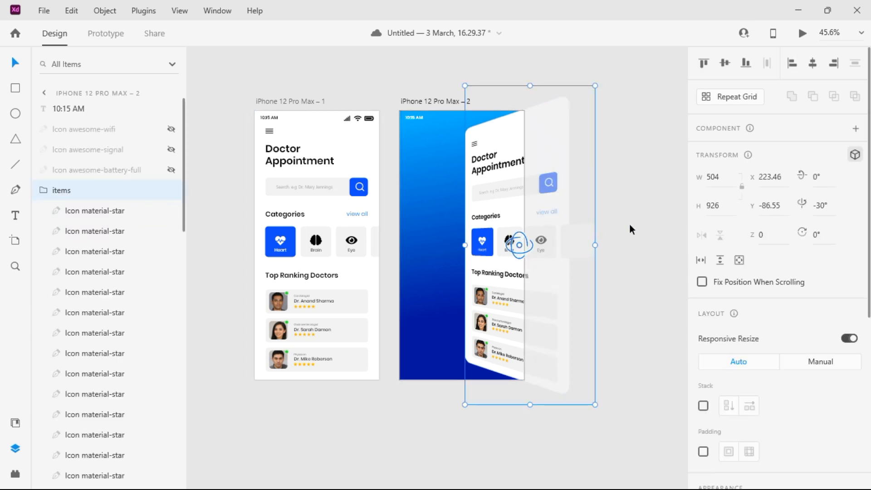
pyautogui.press('Right')
pyautogui.press('Right')
pyautogui.press('Right')
pyautogui.press('Right')
pyautogui.press('Right')
pyautogui.press('Right')
pyautogui.press('Right')
pyautogui.press('Right')
pyautogui.press('Right')
pyautogui.press('Right')
pyautogui.press('Right')
pyautogui.press('Right')
pyautogui.press('Right')
pyautogui.press('Right')
pyautogui.press('Right')
pyautogui.press('Right')
pyautogui.press('Right')
pyautogui.press('Right')
pyautogui.press('Right')
pyautogui.press('Right')
pyautogui.press('Right')
pyautogui.press('Right')
pyautogui.press('Right')
pyautogui.press('Right')
pyautogui.press('Right')
pyautogui.press('Right')
pyautogui.press('Right')
pyautogui.press('Right')
pyautogui.press('Right')
pyautogui.press('Right')
pyautogui.press('Right')
pyautogui.press('Right')
pyautogui.press('Right')
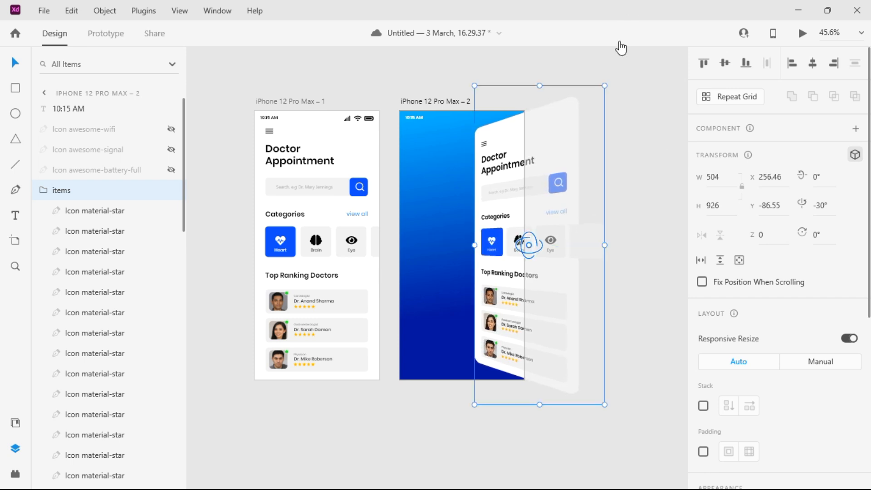
pyautogui.click(594, 71)
# Draw a white 138 × 138 circle on the blue area of the second artboard and place it at X 35, Y 85.
pyautogui.scroll(2, 456, 152)
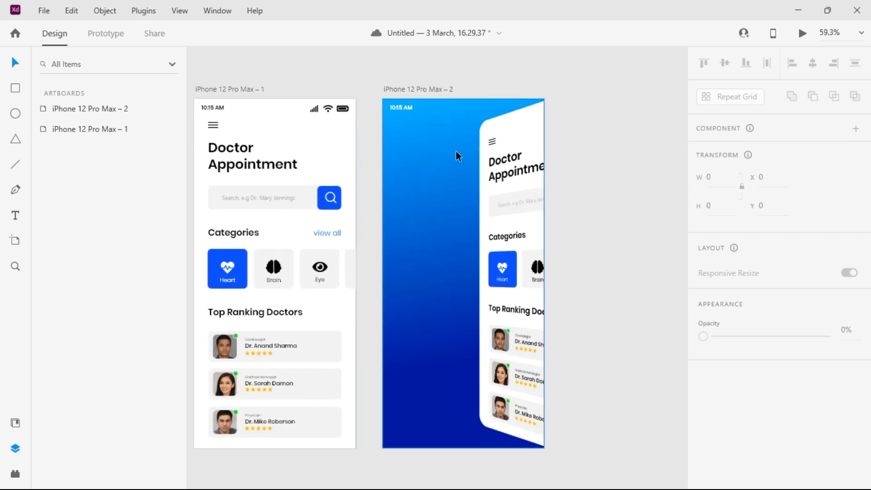
pyautogui.scroll(-1, 456, 151)
pyautogui.click(18, 115)
pyautogui.moveTo(441, 161); pyautogui.dragTo(390, 109)
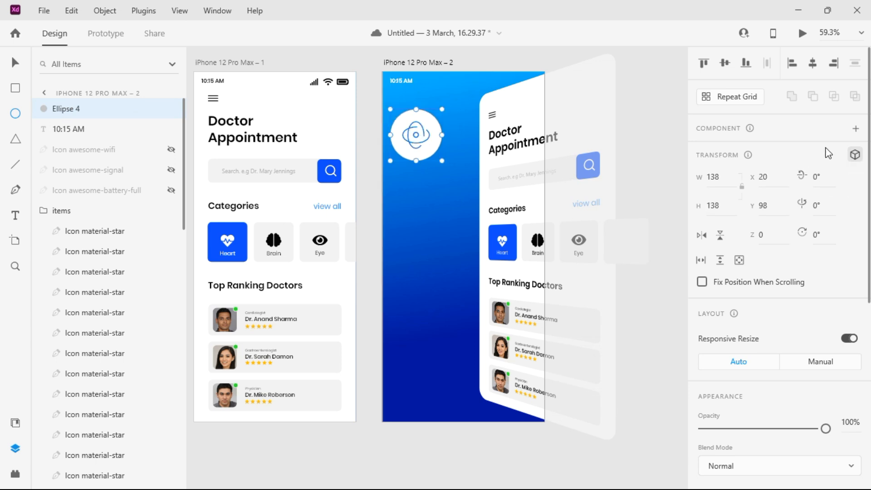
pyautogui.click(15, 63)
pyautogui.click(502, 62)
pyautogui.moveTo(421, 129); pyautogui.dragTo(427, 124)
# Add a text line with the profile's full name on the blue area beneath the white circle.
pyautogui.scroll(2, 449, 105)
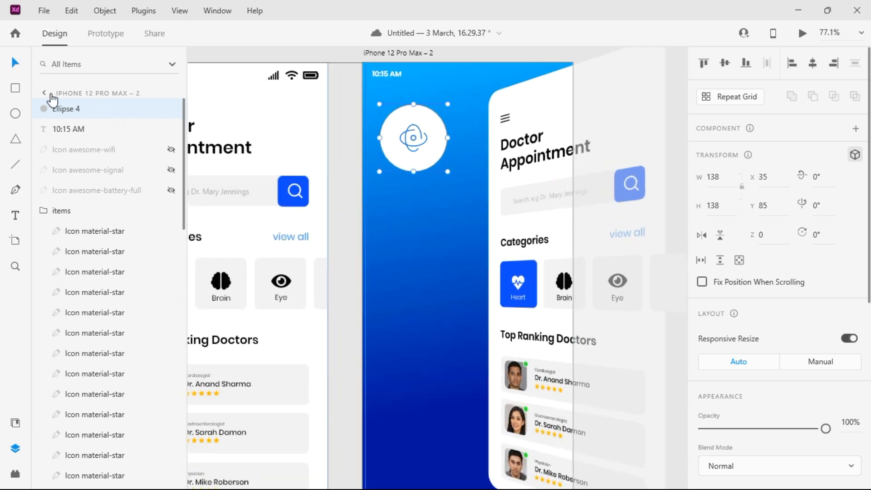
pyautogui.click(383, 196)
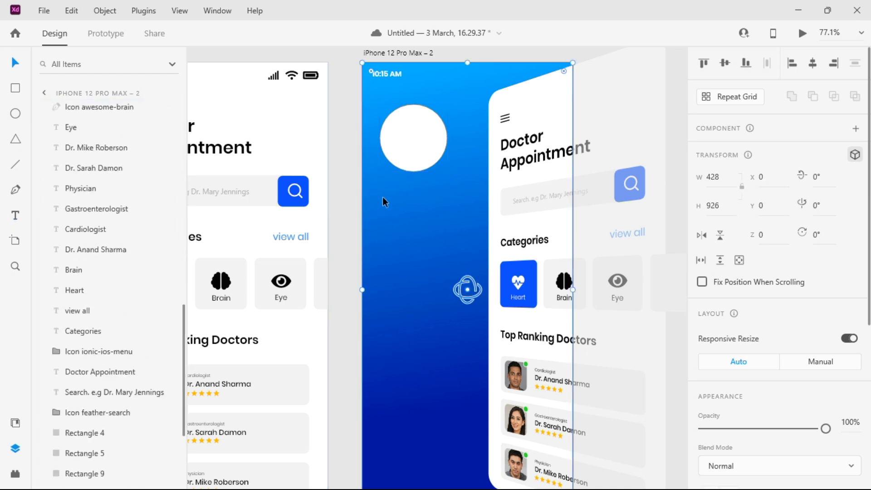
pyautogui.click(15, 215)
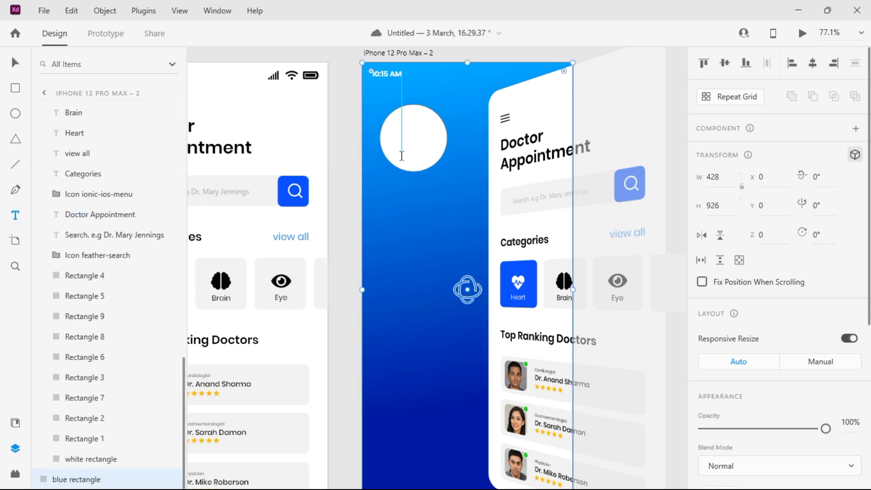
pyautogui.click(381, 202)
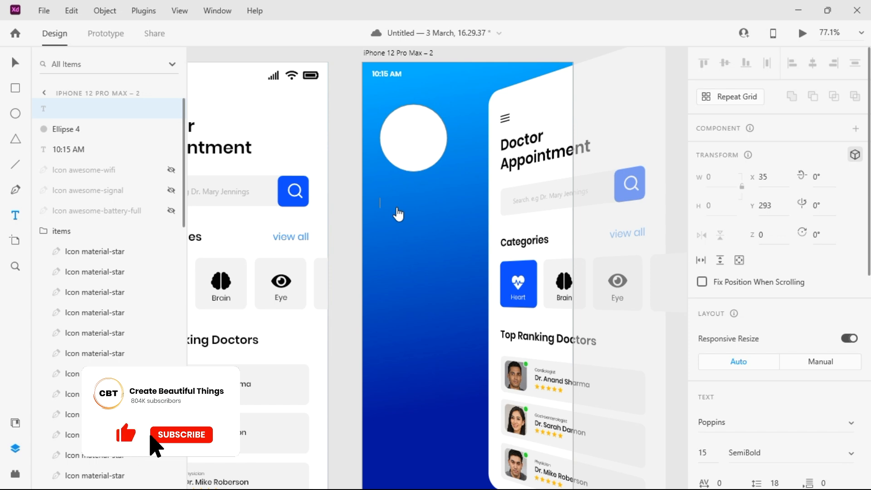
pyautogui.write('Connor Maxwell')
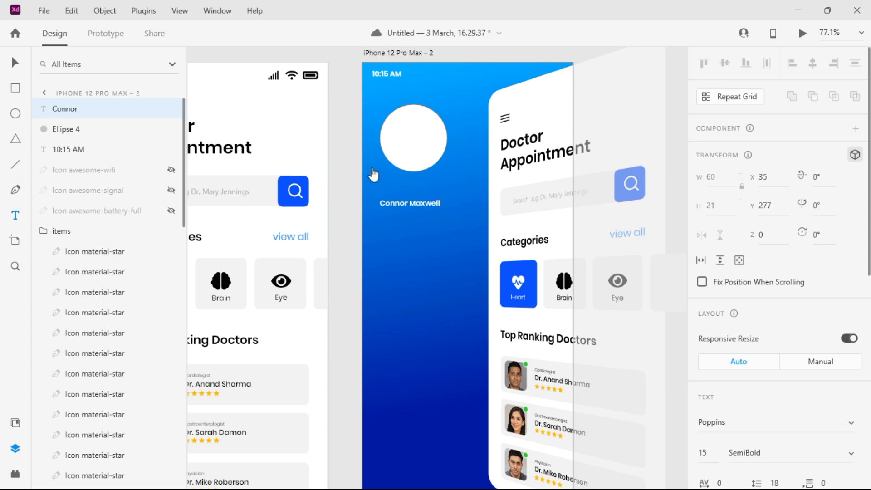
pyautogui.click(353, 156)
pyautogui.click(15, 62)
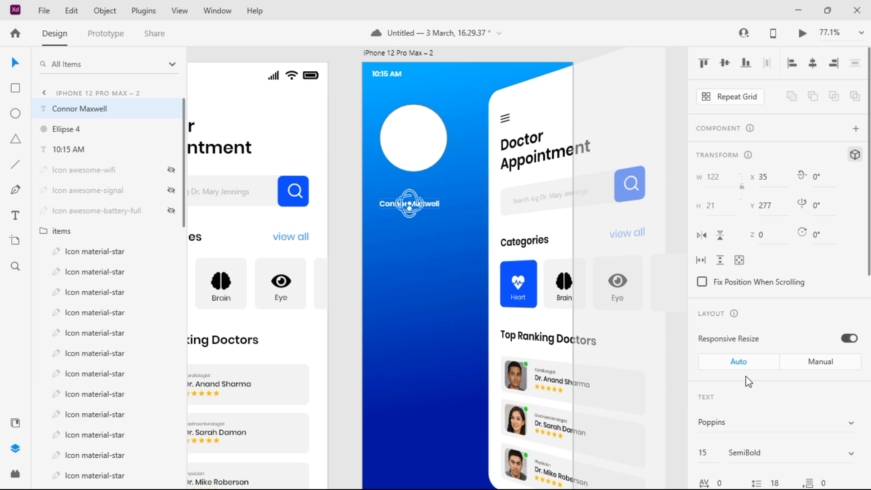
# Set the profile name's font size to 25 and move the text up closer to the circle.
pyautogui.scroll(-5, 743, 359)
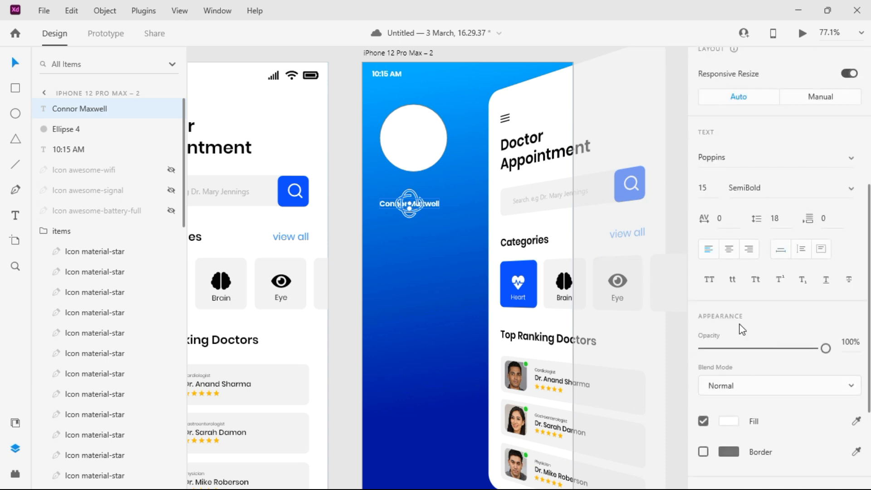
pyautogui.click(713, 190)
pyautogui.write('25')
pyautogui.press('Return')
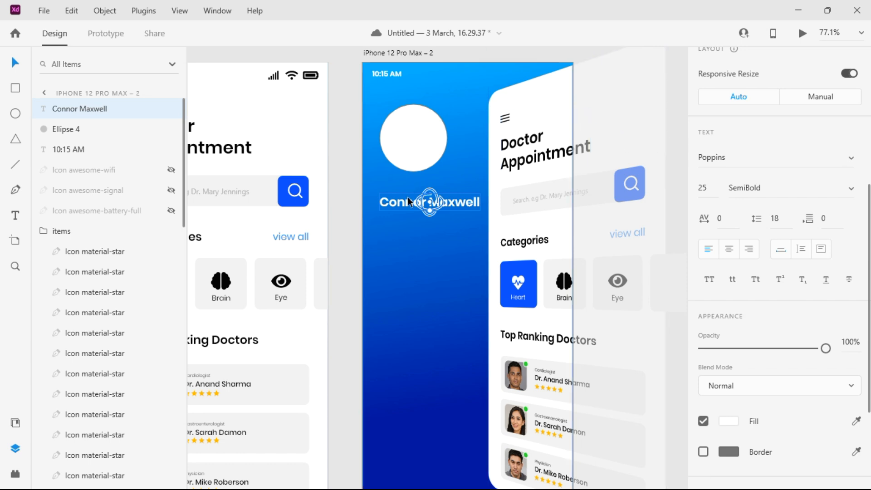
pyautogui.moveTo(403, 200); pyautogui.dragTo(401, 192)
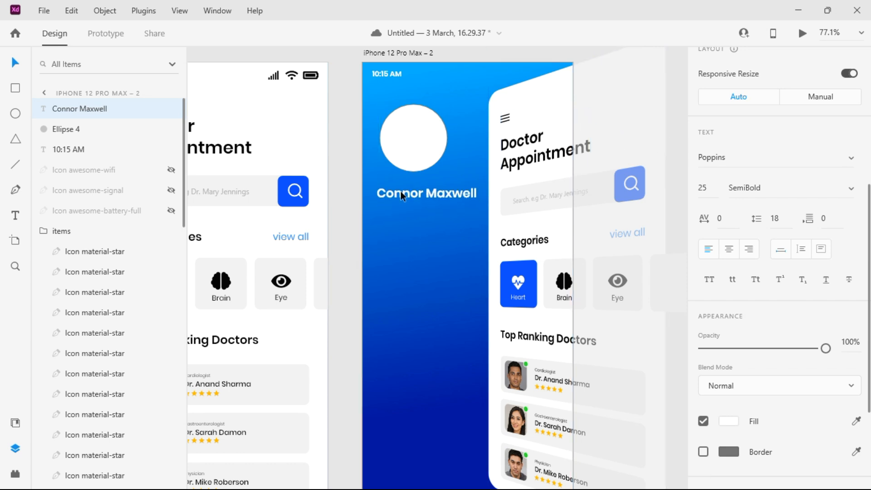
# Set the profile name's font size to 20 and align the text with the circle's left edge.
pyautogui.scroll(-5, 771, 337)
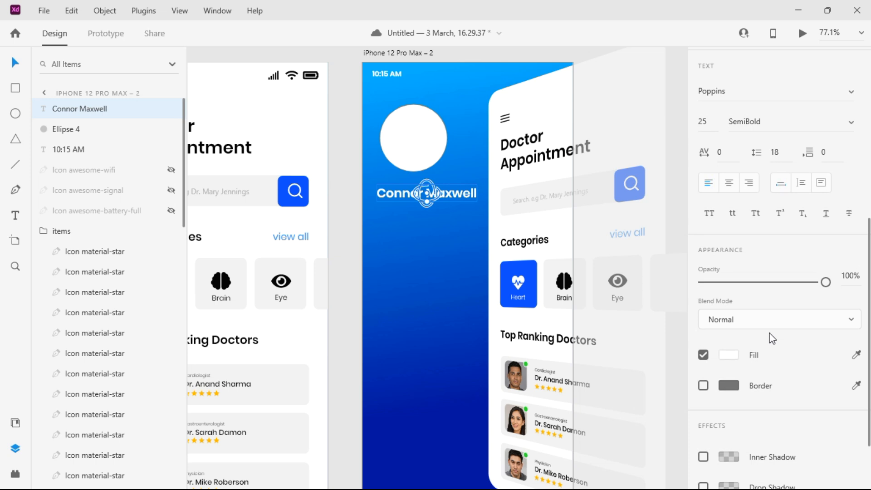
pyautogui.scroll(7, 757, 147)
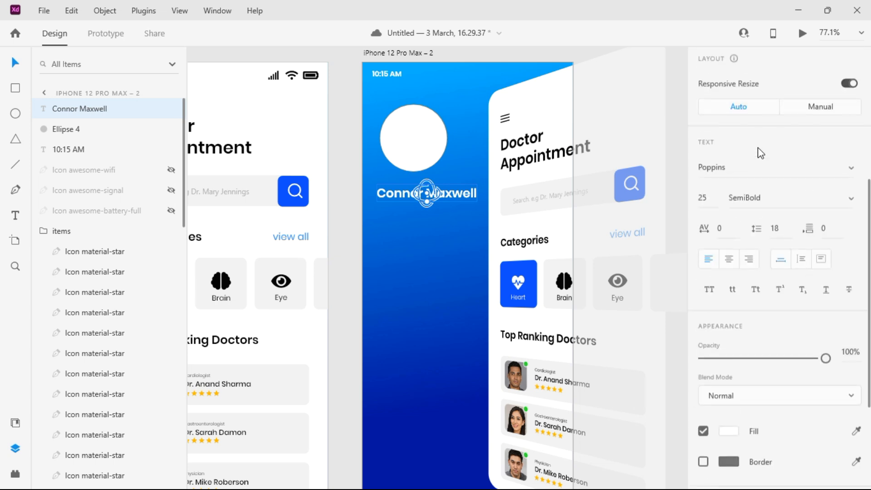
pyautogui.click(714, 255)
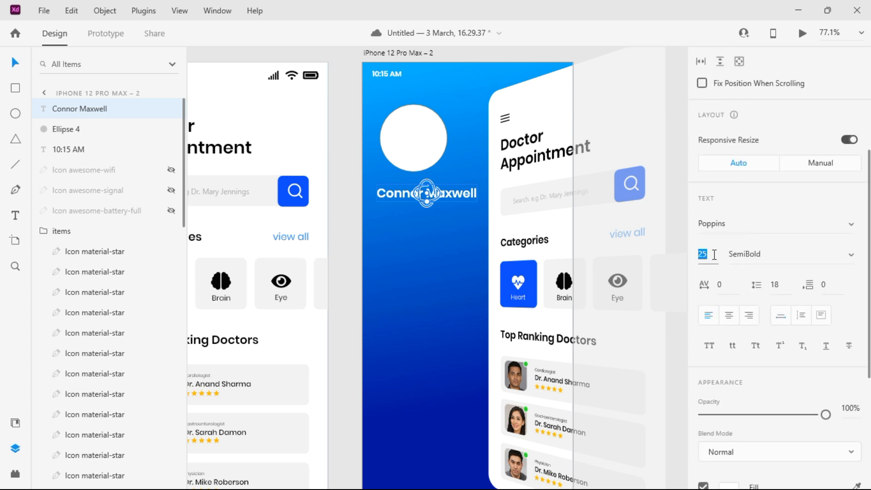
pyautogui.write('20')
pyautogui.press('Return')
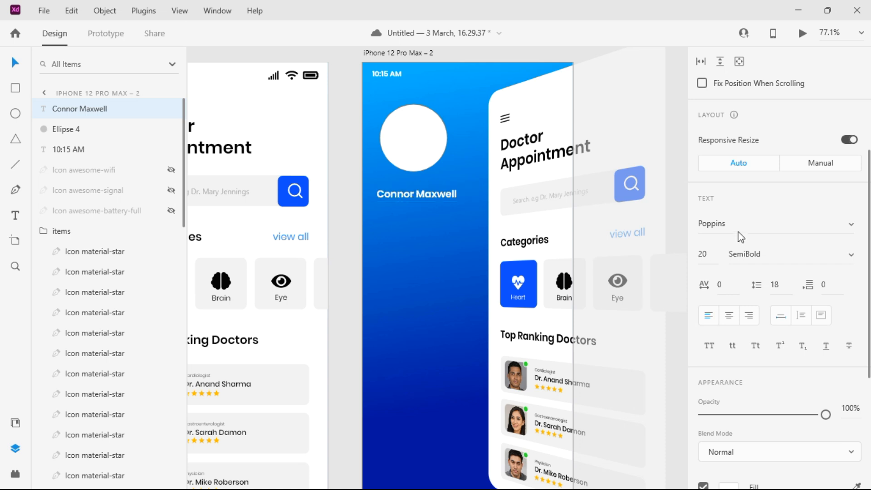
pyautogui.moveTo(391, 196); pyautogui.dragTo(394, 194)
# Find "home" in the Icons 4 Design plugin and insert the Awesome home icon on the iPhone 12 Pro Max – 2 artboard.
pyautogui.scroll(-1, 399, 200)
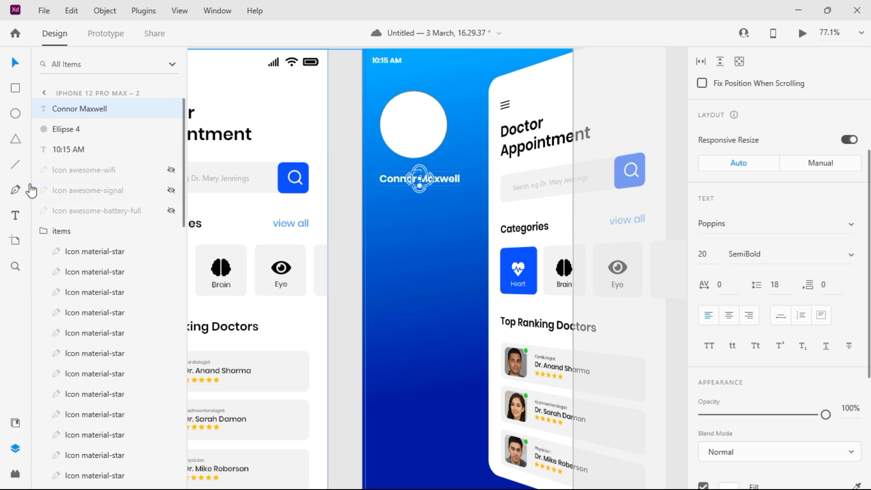
pyautogui.click(15, 473)
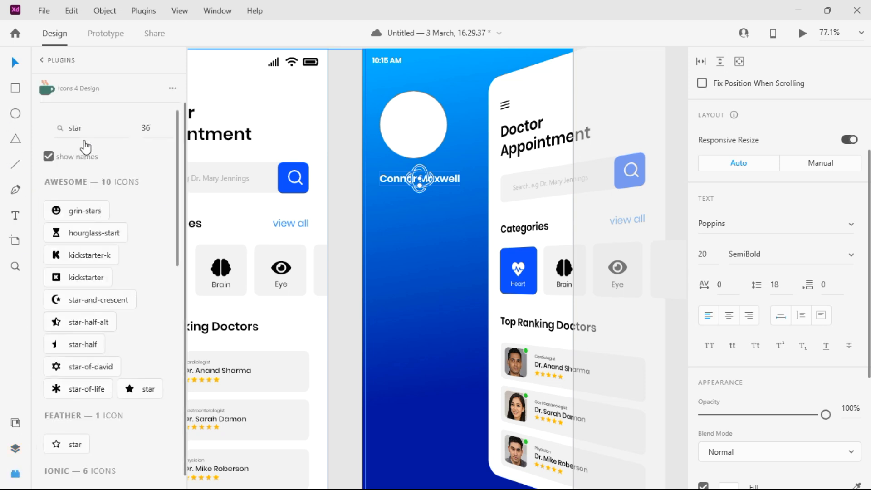
pyautogui.scroll(3, 351, 188)
pyautogui.click(396, 79)
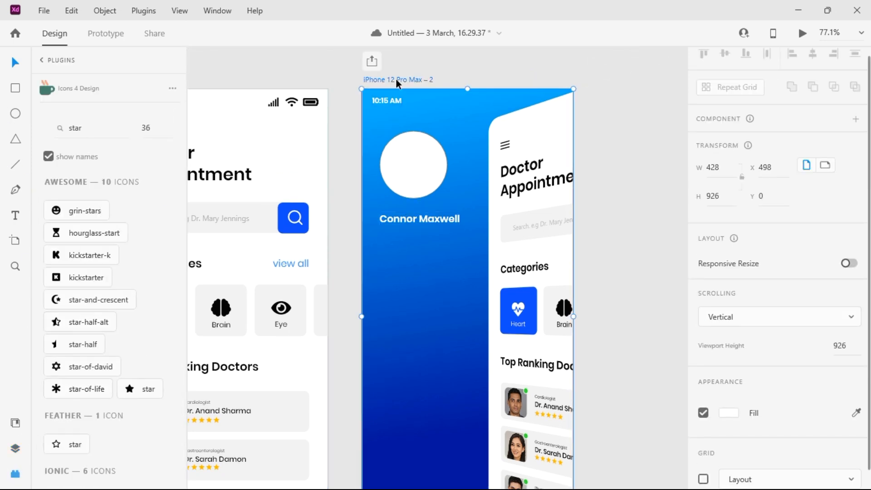
pyautogui.doubleClick(94, 127)
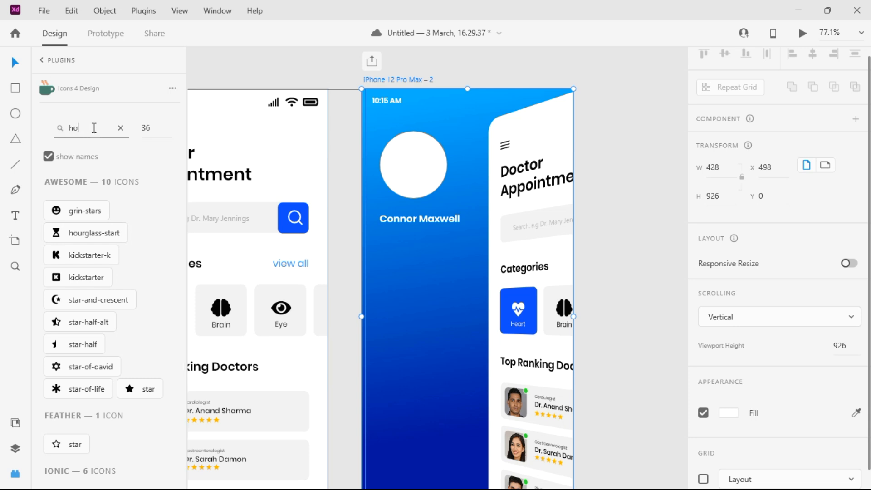
pyautogui.press('Return')
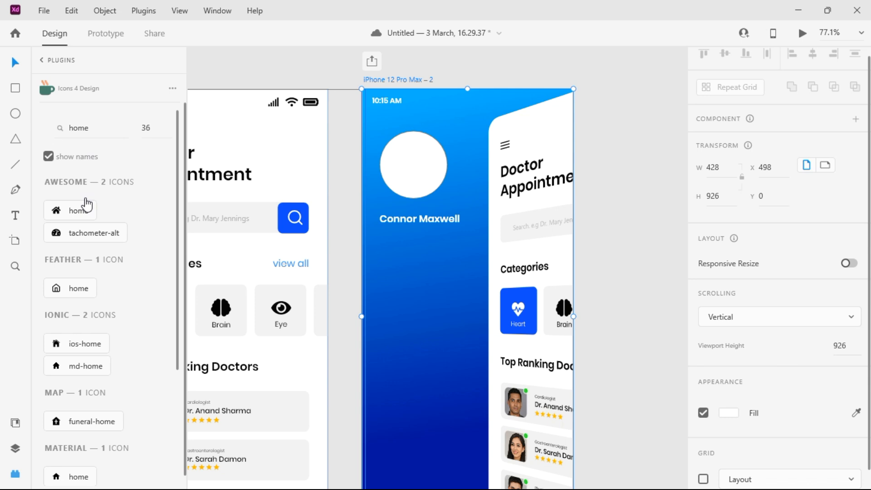
pyautogui.click(76, 210)
# Search the icons for "profile" and insert the Metro profile icon on the second artboard.
pyautogui.doubleClick(99, 127)
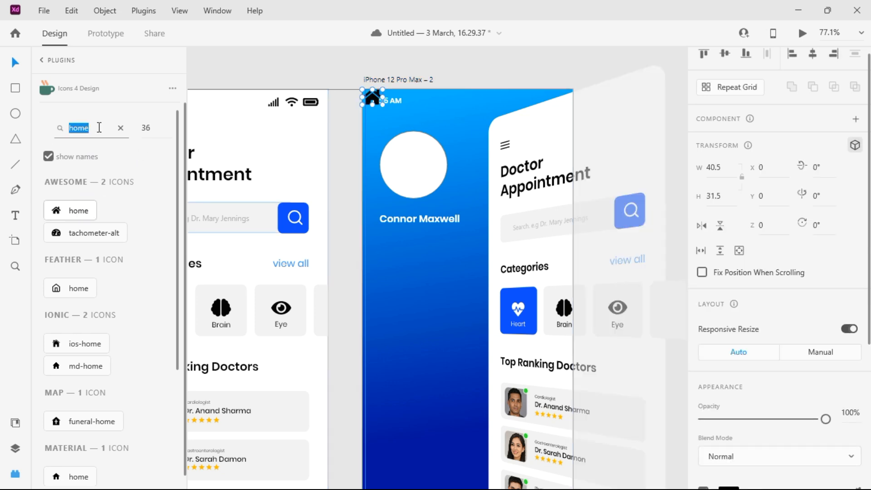
pyautogui.write('profile')
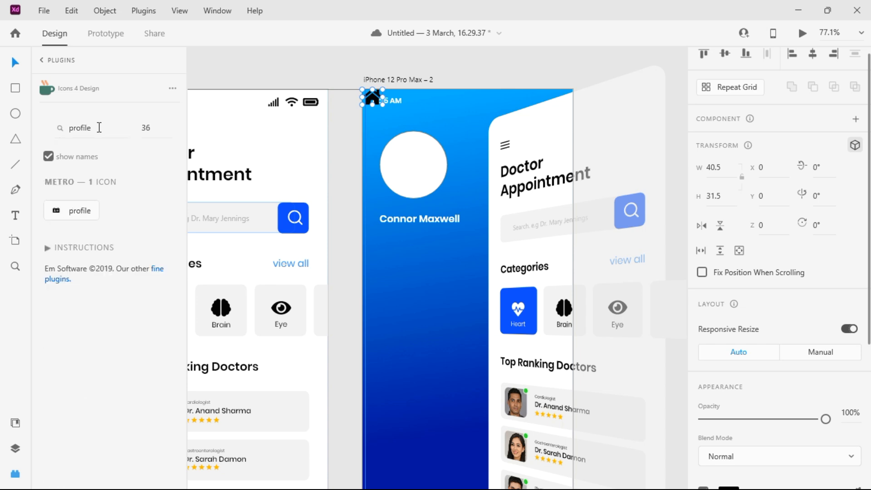
pyautogui.click(82, 213)
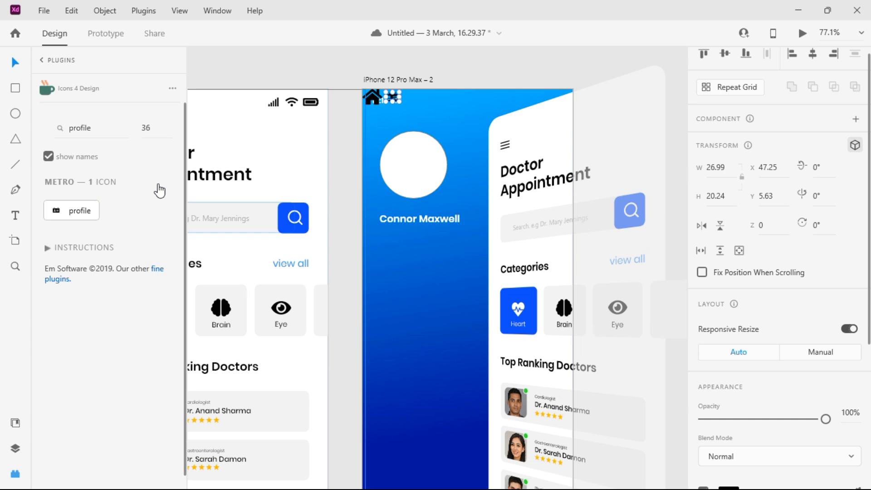
# Search the icons for "setting" and insert the Ionic ios-settings icon on the second artboard.
pyautogui.doubleClick(97, 130)
pyautogui.write('setting')
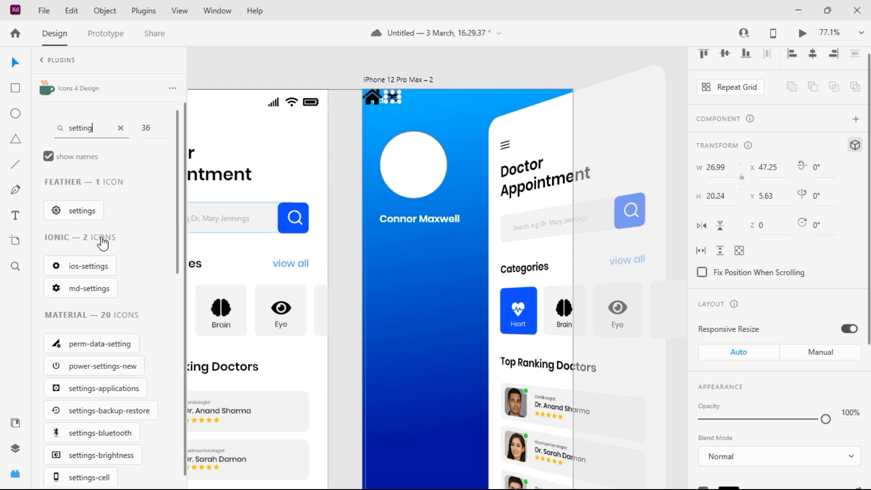
pyautogui.click(86, 268)
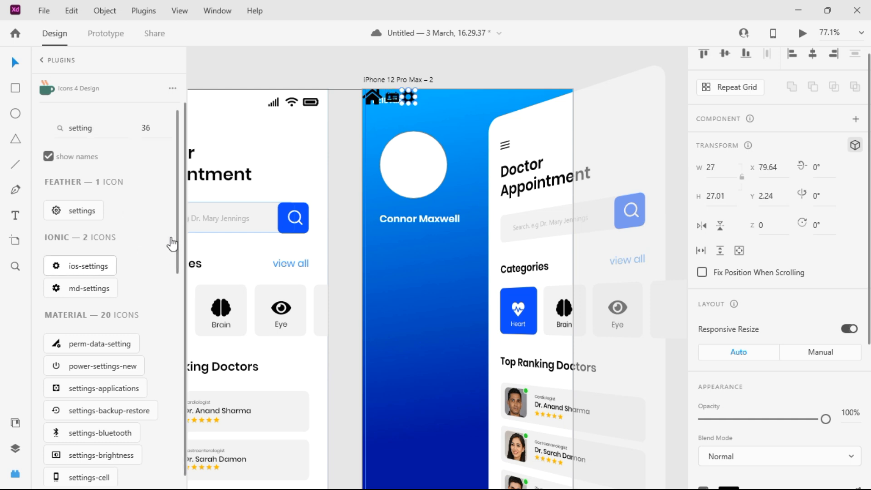
# Search the icons for "details" and for "message", and insert the Material message icon on the second artboard.
pyautogui.doubleClick(101, 131)
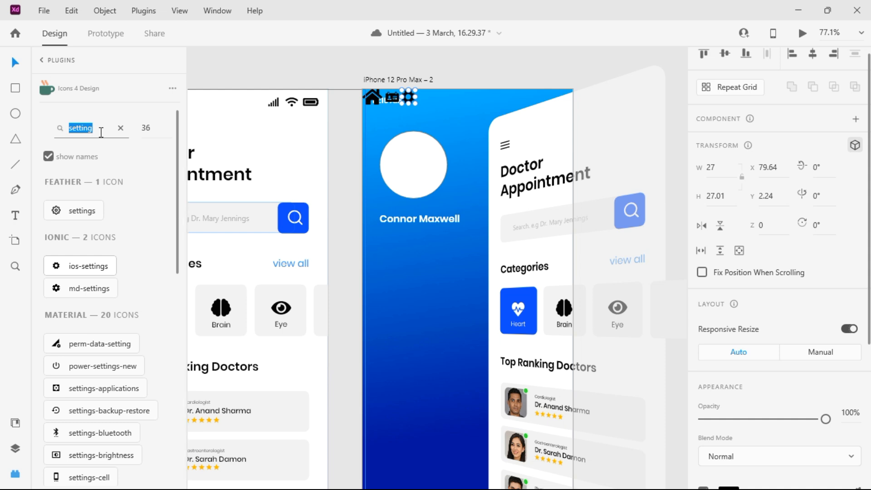
pyautogui.write('details')
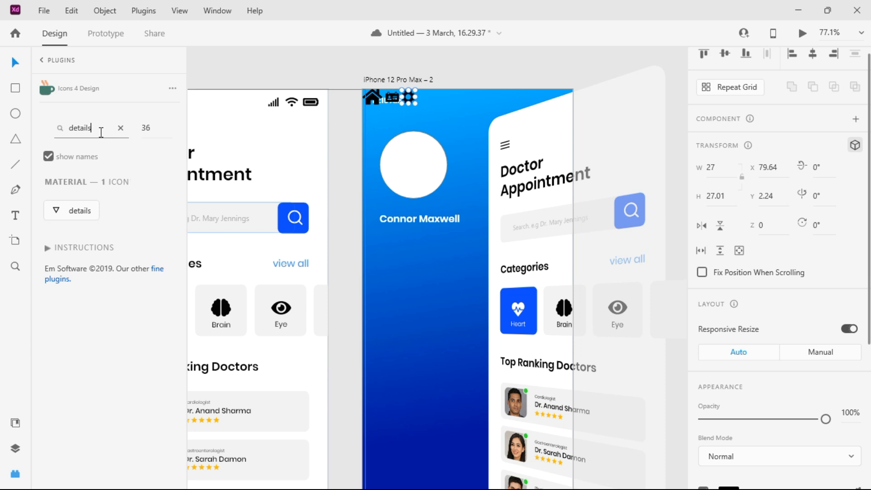
pyautogui.click(101, 131)
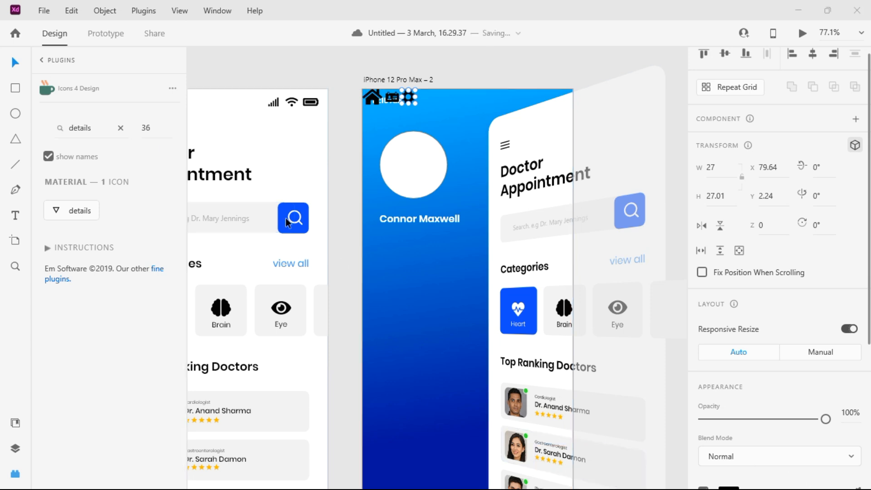
pyautogui.write('message')
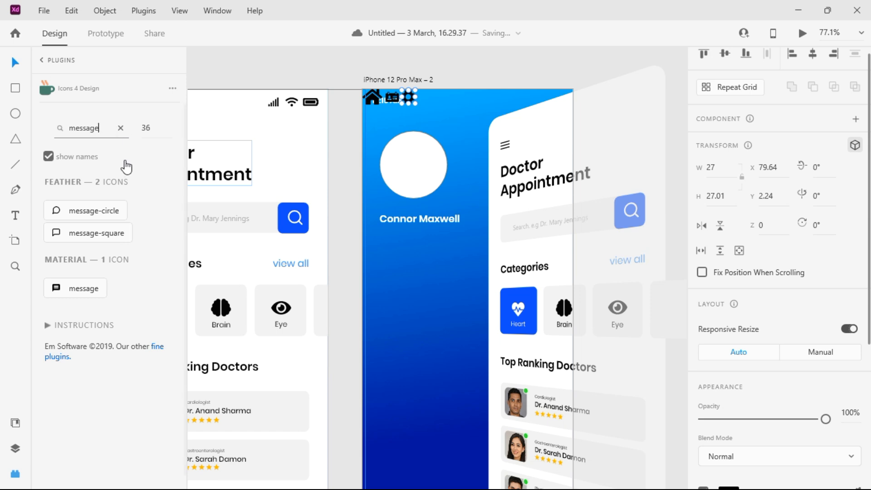
pyautogui.click(81, 290)
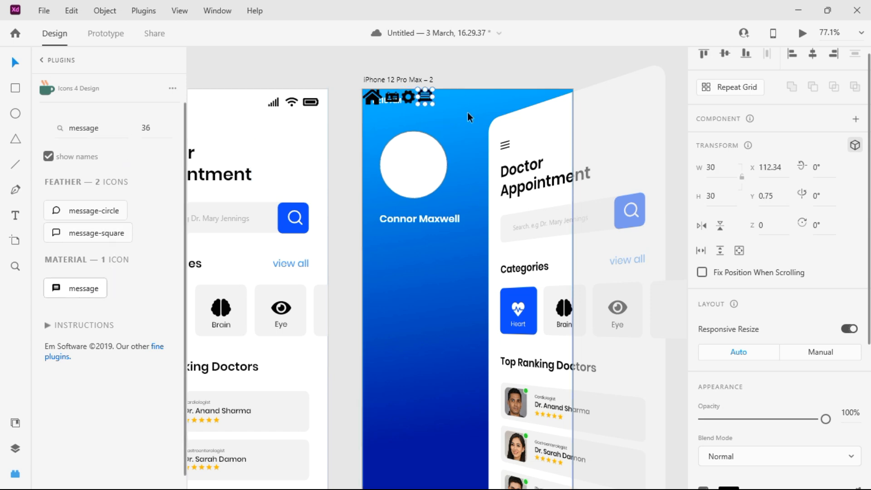
# Move the home icon below the profile name to X 29.75, Y 319, and the profile icon beneath it to X 36.5, Y 377.5.
pyautogui.click(486, 74)
pyautogui.moveTo(373, 106); pyautogui.dragTo(389, 256)
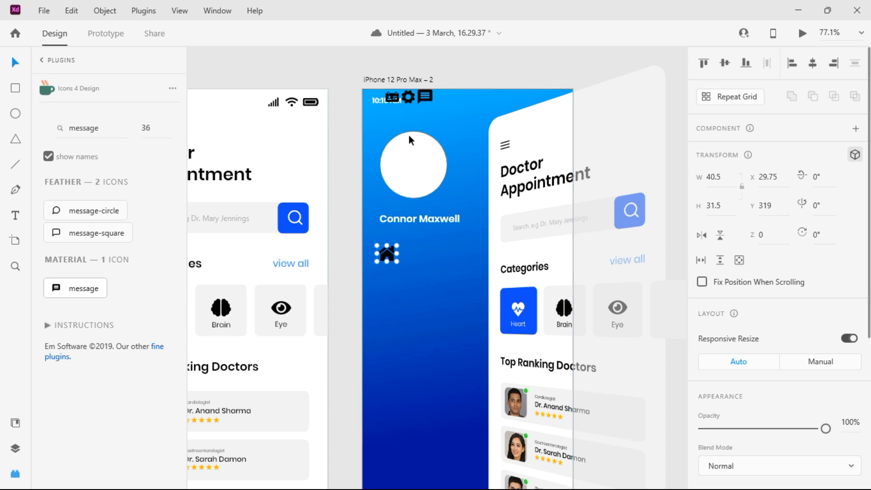
pyautogui.click(394, 99)
pyautogui.moveTo(394, 98); pyautogui.dragTo(389, 282)
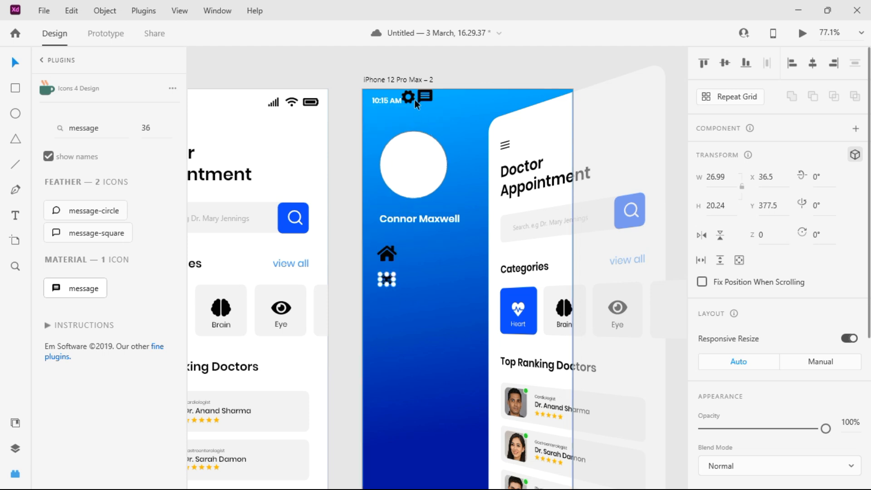
# Move the settings icon below the profile icon and the message icon beneath it to X 35, Y 478.75.
pyautogui.moveTo(412, 96); pyautogui.dragTo(391, 334)
pyautogui.moveTo(421, 98); pyautogui.dragTo(384, 331)
pyautogui.scroll(3, 398, 326)
pyautogui.scroll(-1, 399, 316)
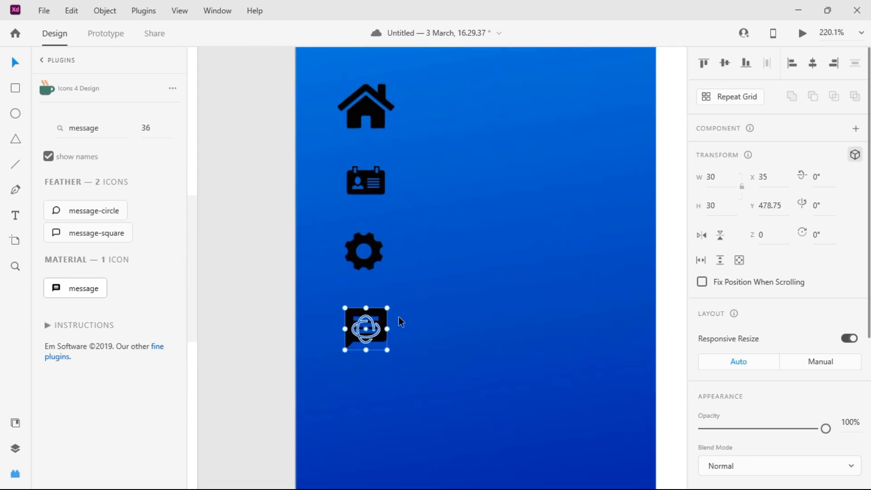
pyautogui.scroll(2, 399, 320)
pyautogui.moveTo(379, 360); pyautogui.dragTo(378, 362)
pyautogui.scroll(-5, 449, 288)
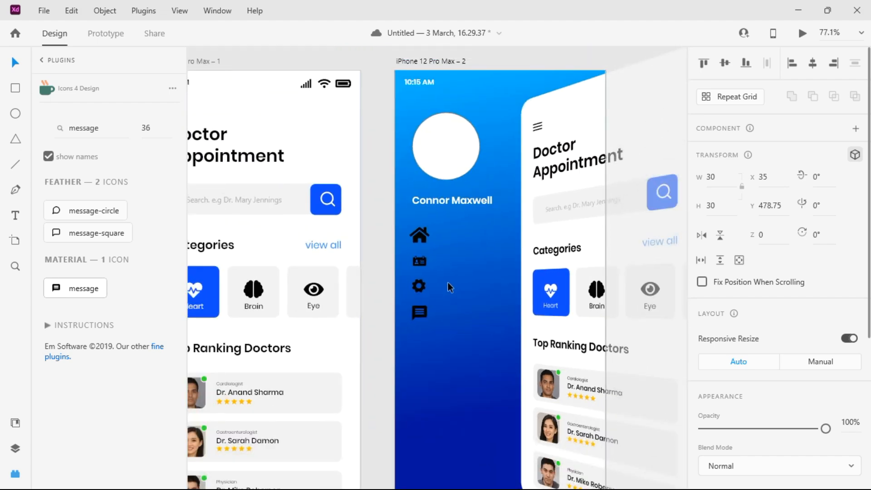
pyautogui.click(424, 230)
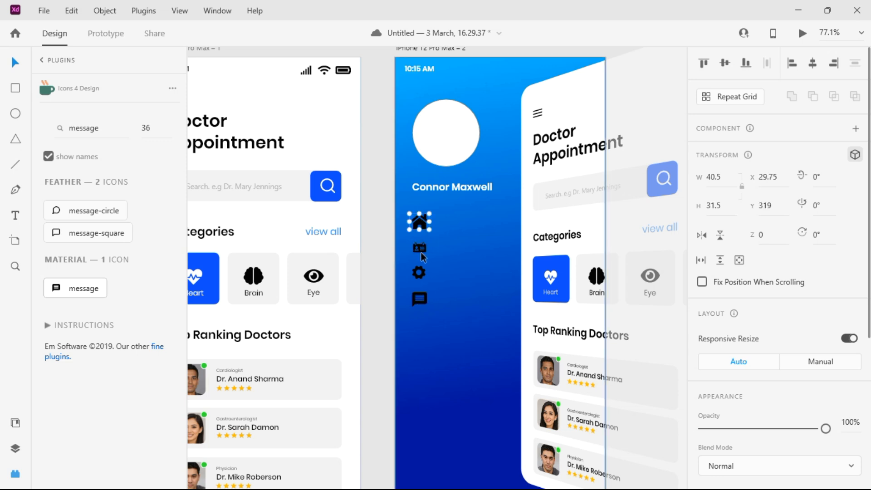
pyautogui.click(421, 252)
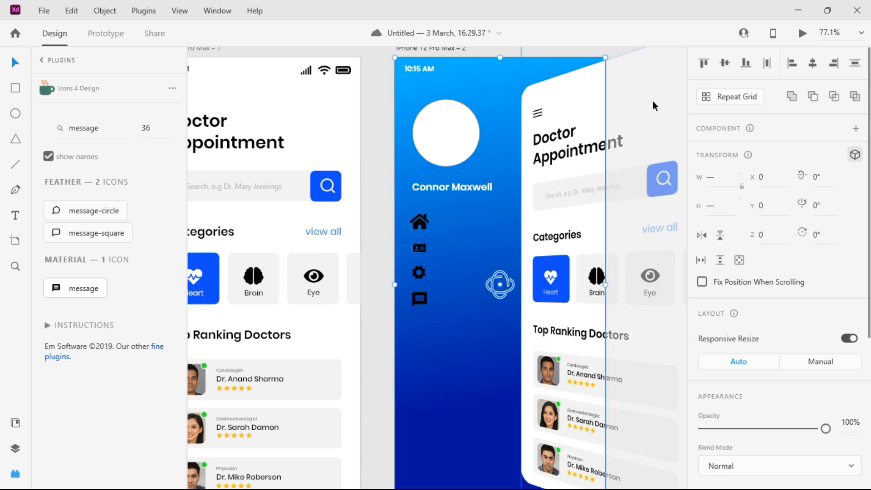
pyautogui.click(386, 167)
pyautogui.click(418, 221)
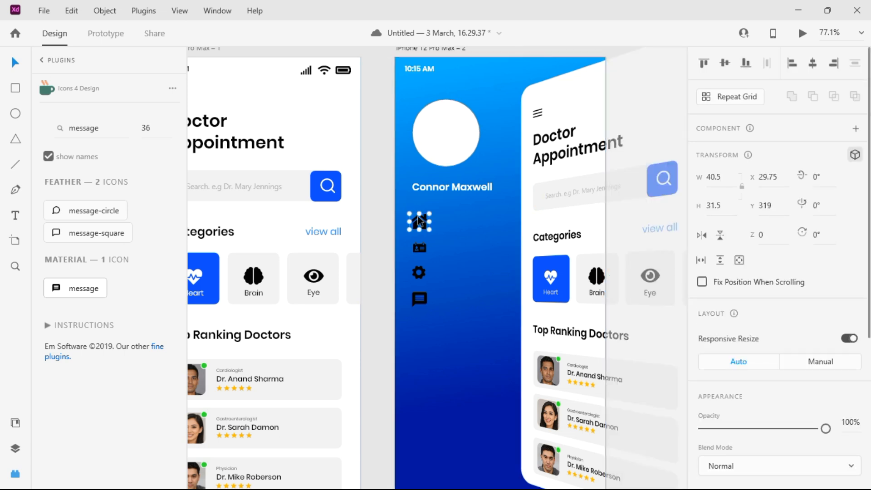
pyautogui.keyDown('shift'); pyautogui.click(420, 247); pyautogui.keyUp('shift')
pyautogui.keyDown('shift'); pyautogui.click(421, 268); pyautogui.keyUp('shift')
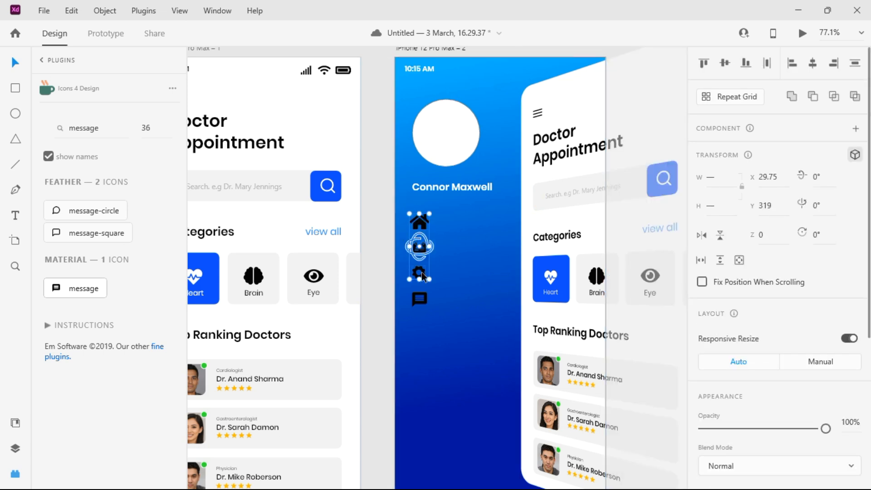
pyautogui.keyDown('shift'); pyautogui.click(423, 301); pyautogui.keyUp('shift')
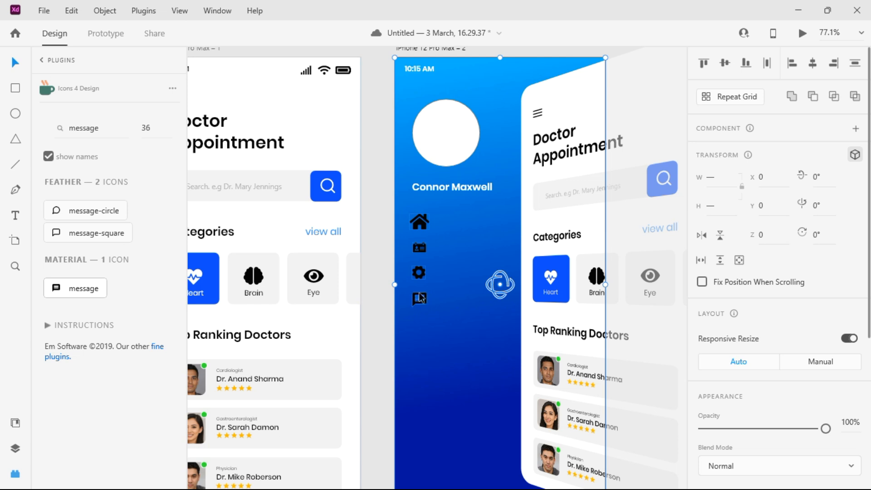
pyautogui.click(420, 298)
pyautogui.keyDown('shift'); pyautogui.click(418, 248); pyautogui.keyUp('shift')
# Select the home, profile, settings and message icons together and set their fill to white, #FFFFFF.
pyautogui.scroll(5, 418, 247)
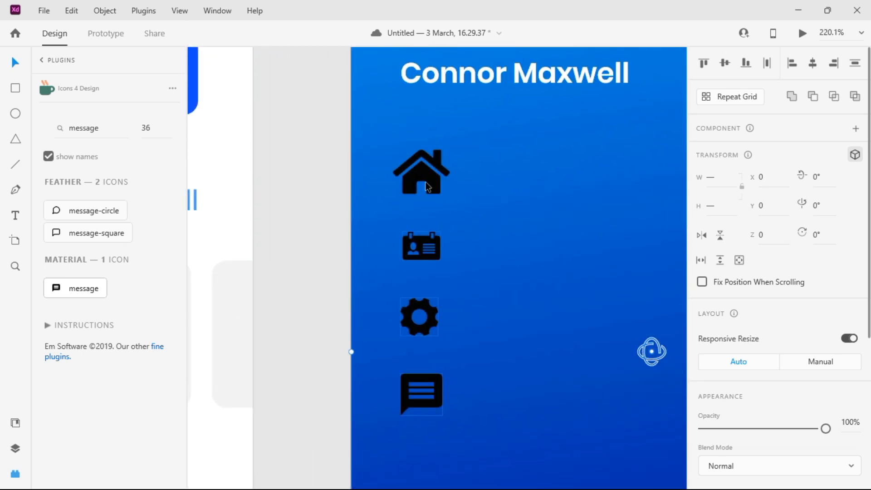
pyautogui.click(426, 178)
pyautogui.keyDown('shift'); pyautogui.click(420, 243); pyautogui.keyUp('shift')
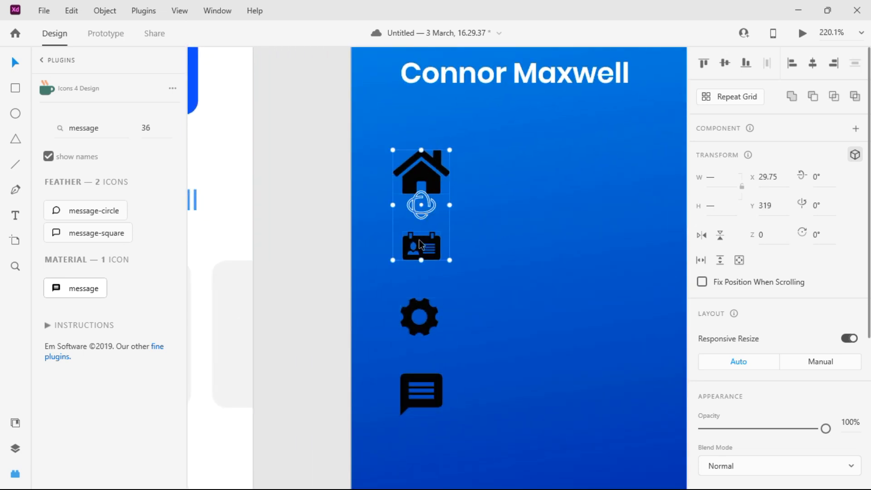
pyautogui.keyDown('shift'); pyautogui.click(421, 313); pyautogui.keyUp('shift')
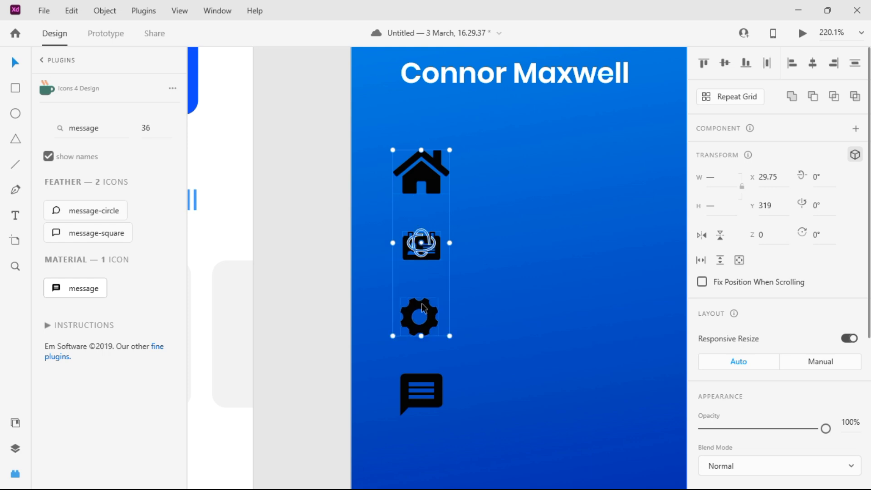
pyautogui.keyDown('shift'); pyautogui.click(423, 374); pyautogui.keyUp('shift')
pyautogui.scroll(-5, 771, 389)
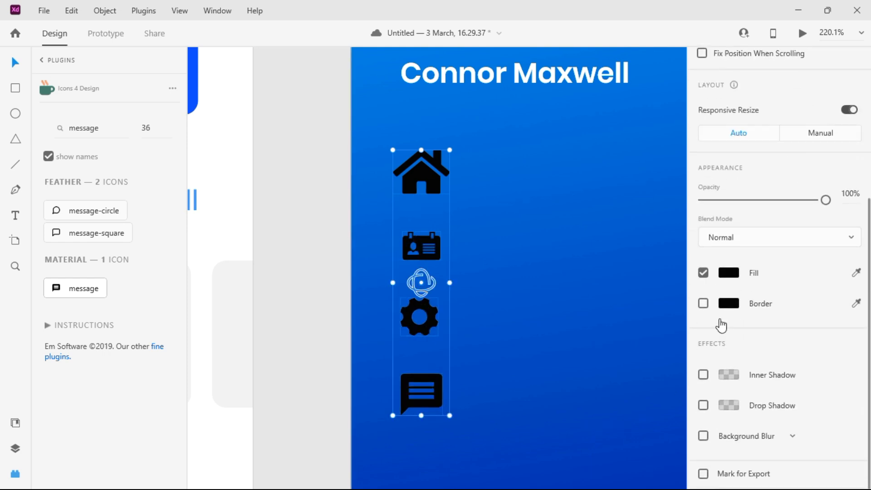
pyautogui.click(728, 273)
pyautogui.write('FFFFFF')
pyautogui.press('Return')
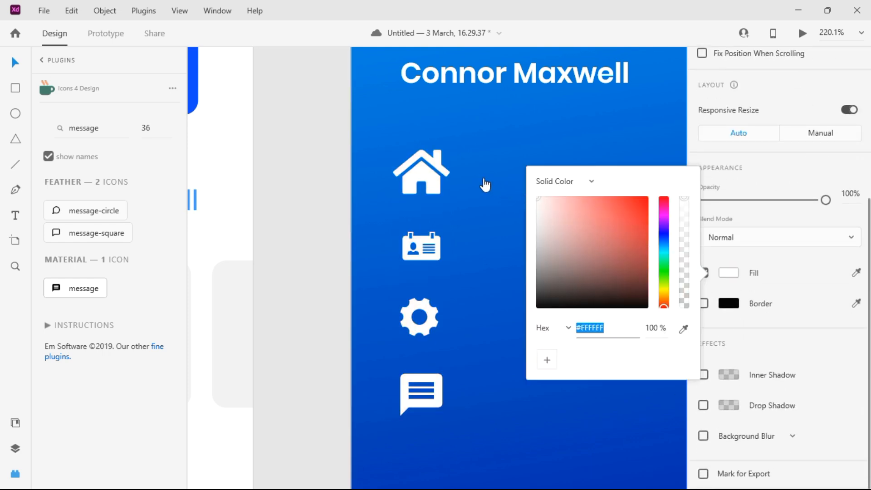
pyautogui.click(303, 219)
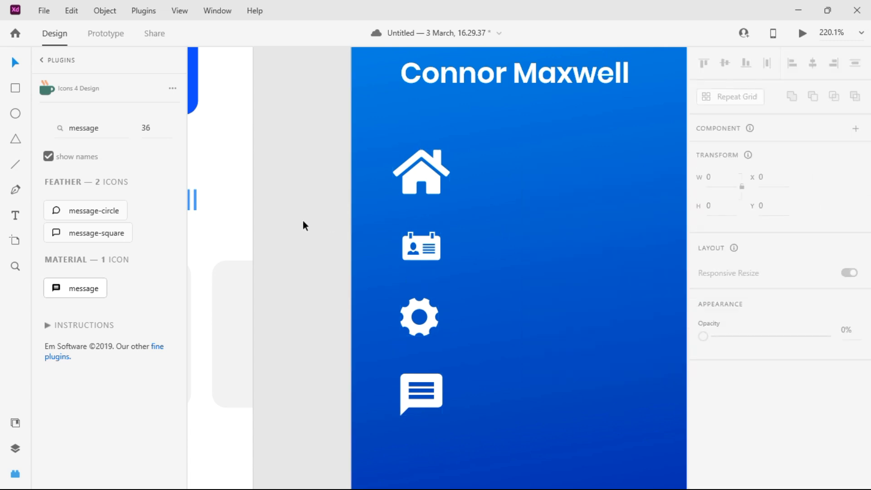
# Duplicate the profile name text beside the home icon at X 70, Y 326, and change the copy to "Home".
pyautogui.scroll(-3, 497, 233)
pyautogui.hscroll(1, 497, 233)
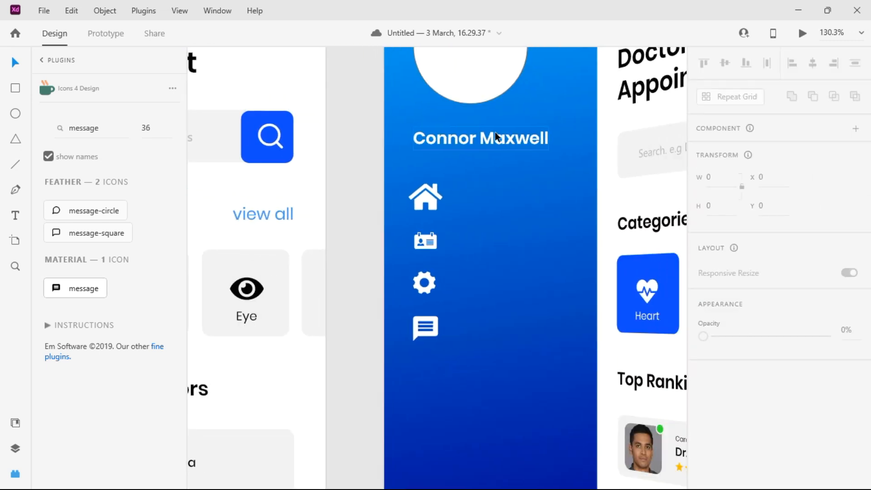
pyautogui.click(496, 138)
pyautogui.moveTo(502, 141); pyautogui.dragTo(539, 203)
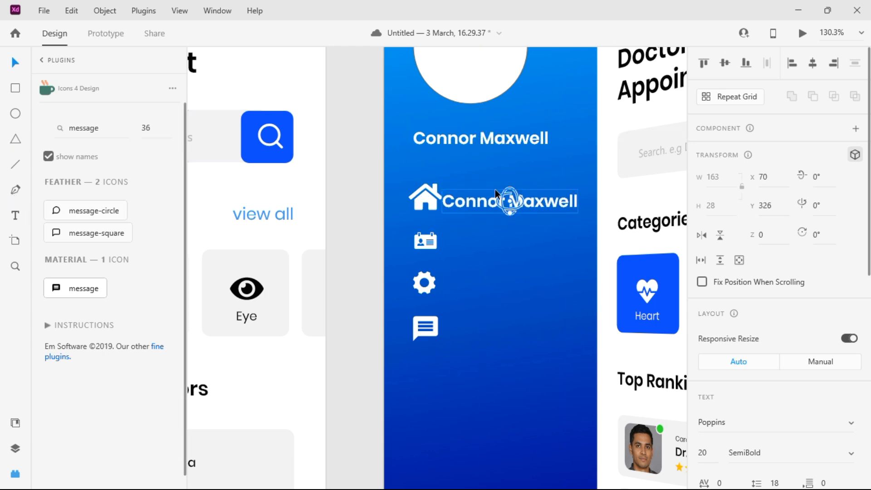
pyautogui.doubleClick(548, 202)
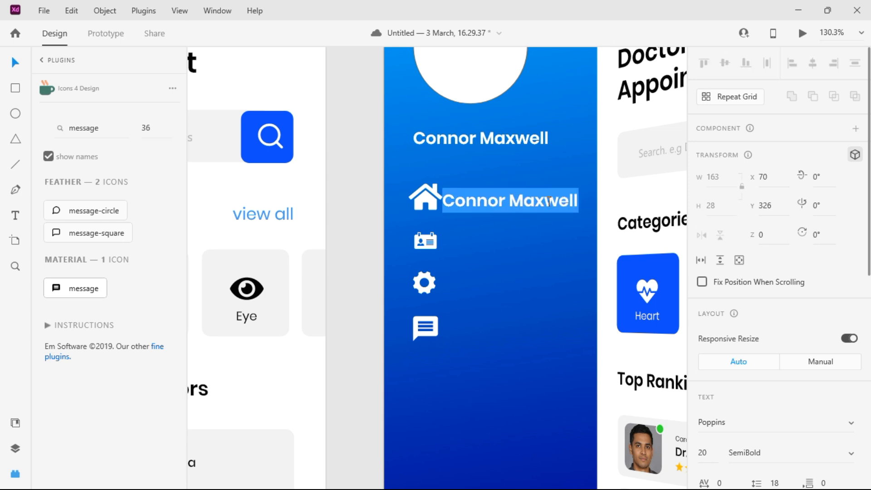
pyautogui.write('Home')
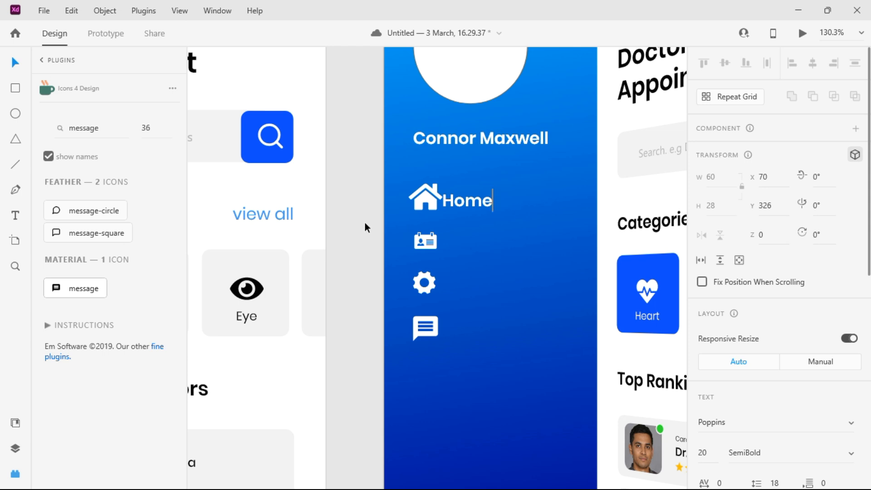
pyautogui.press('Escape')
# Set the Home label to Regular weight and size 15, and space it about 16 px from the home icon.
pyautogui.scroll(-5, 770, 353)
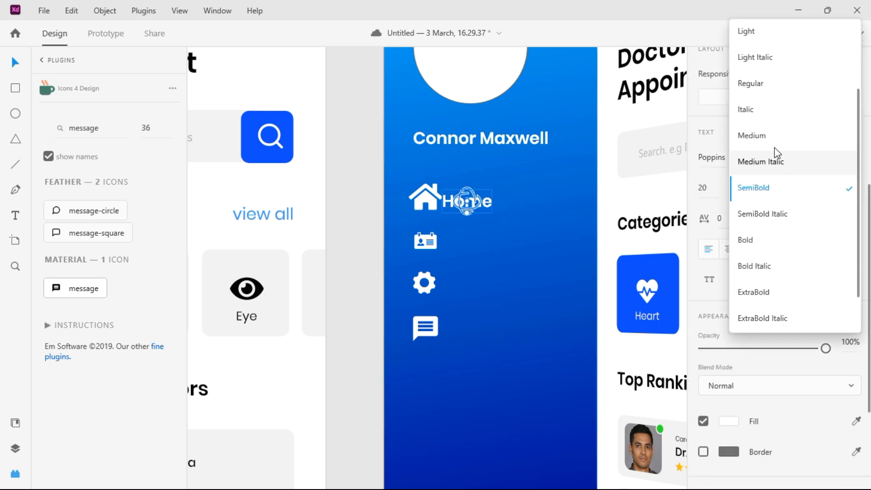
pyautogui.click(766, 89)
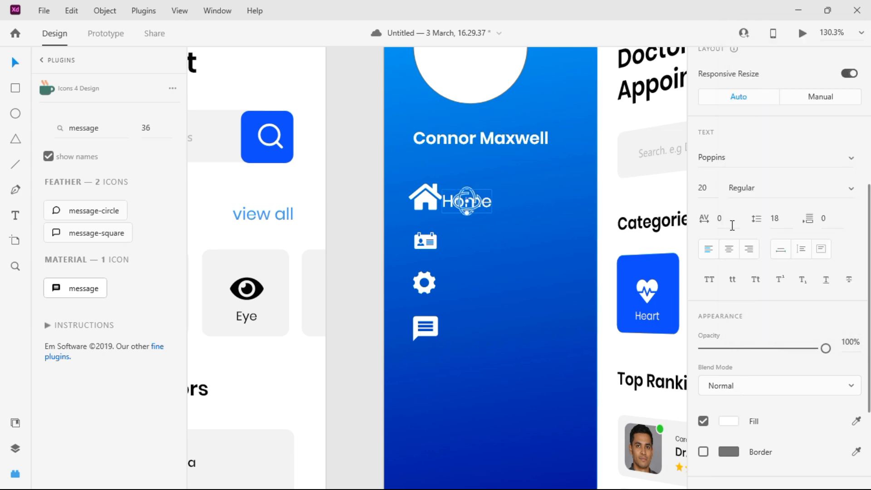
pyautogui.write('15')
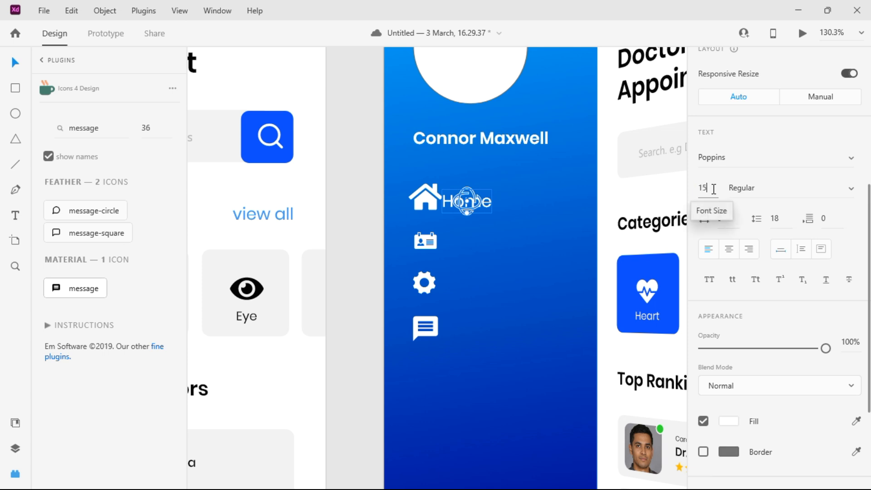
pyautogui.press('Return')
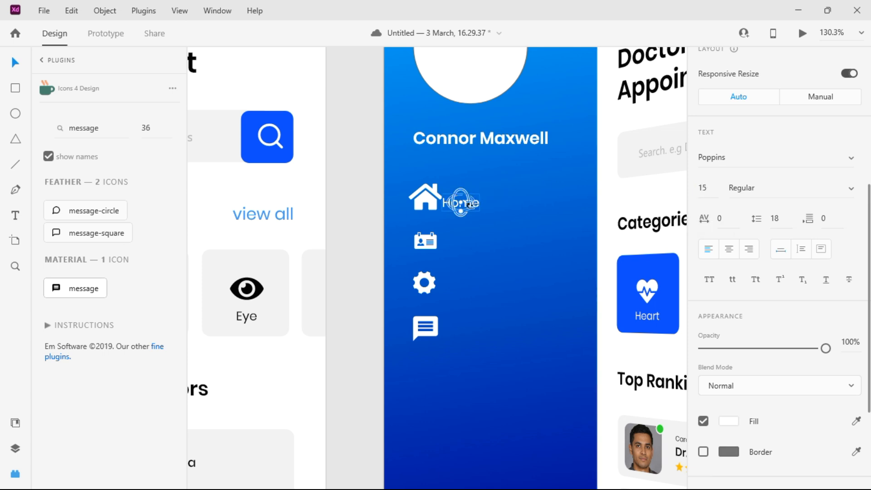
pyautogui.moveTo(481, 207); pyautogui.dragTo(495, 205)
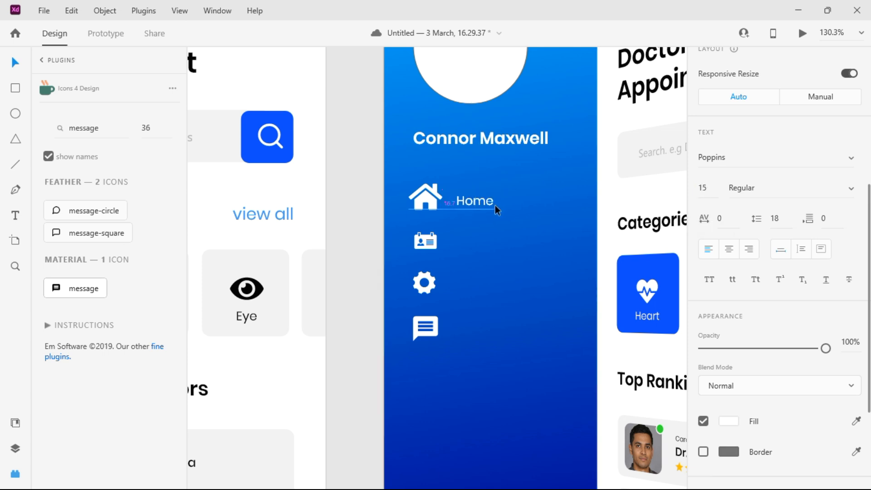
# Duplicate the Home label downward three times, placing one copy beside each of the profile, settings and message icons.
pyautogui.moveTo(492, 200); pyautogui.dragTo(490, 321)
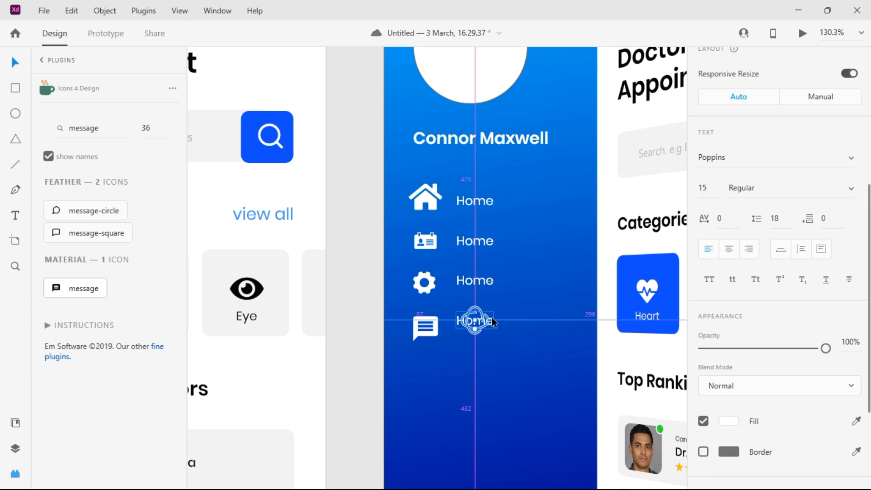
pyautogui.click(422, 327)
pyautogui.click(488, 203)
pyautogui.doubleClick(490, 203)
# Change the label beside the profile icon to "Profile" and the one beside the gear icon to "Settings".
pyautogui.click(484, 244)
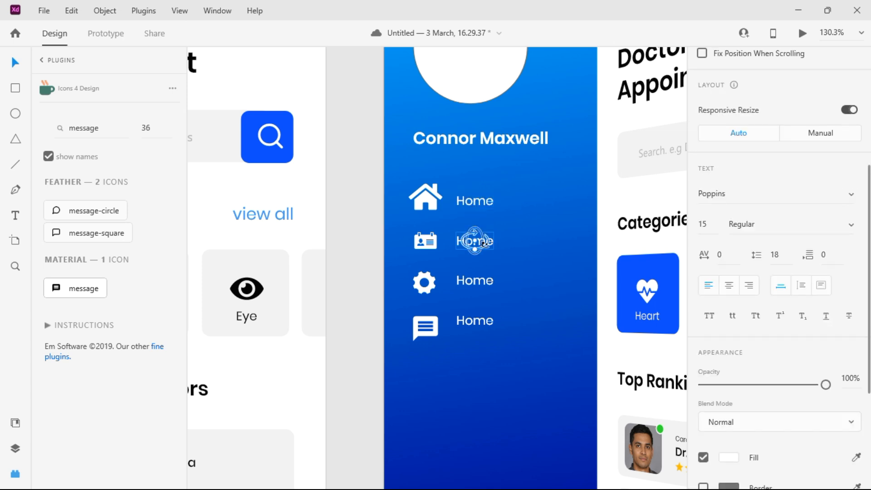
pyautogui.doubleClick(495, 243)
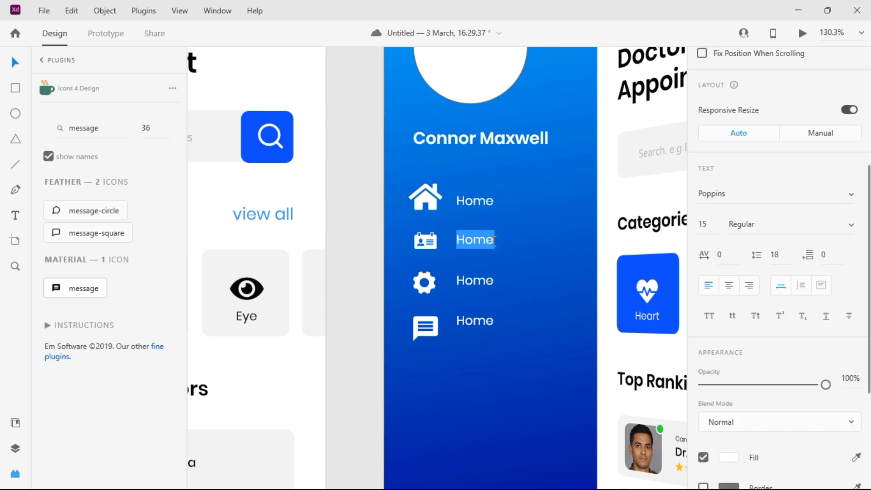
pyautogui.write('Profile')
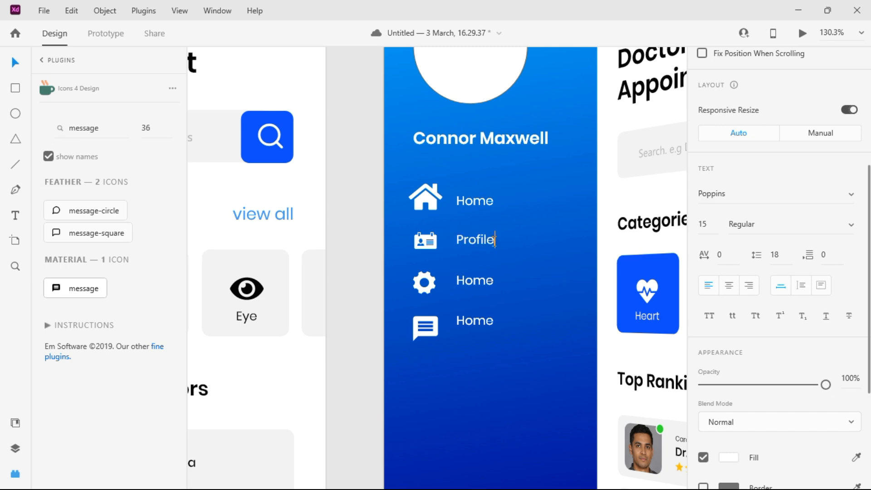
pyautogui.press('Escape')
pyautogui.click(486, 281)
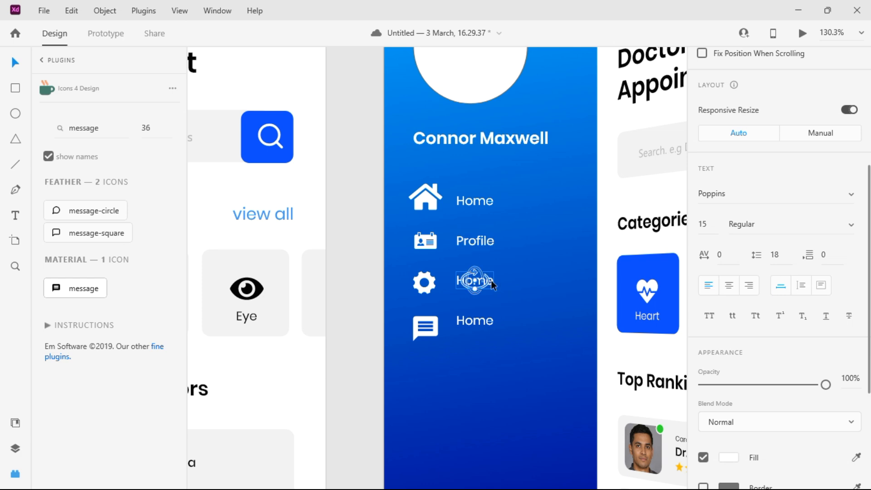
pyautogui.doubleClick(494, 281)
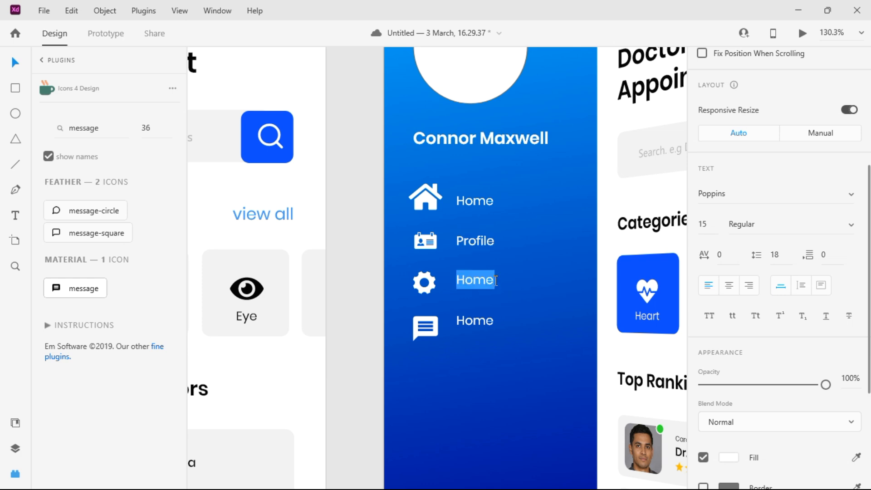
pyautogui.write('Settings')
# Change the last label to "Messages" and lower it level with the message icon, left-aligned with the other labels.
pyautogui.click(489, 324)
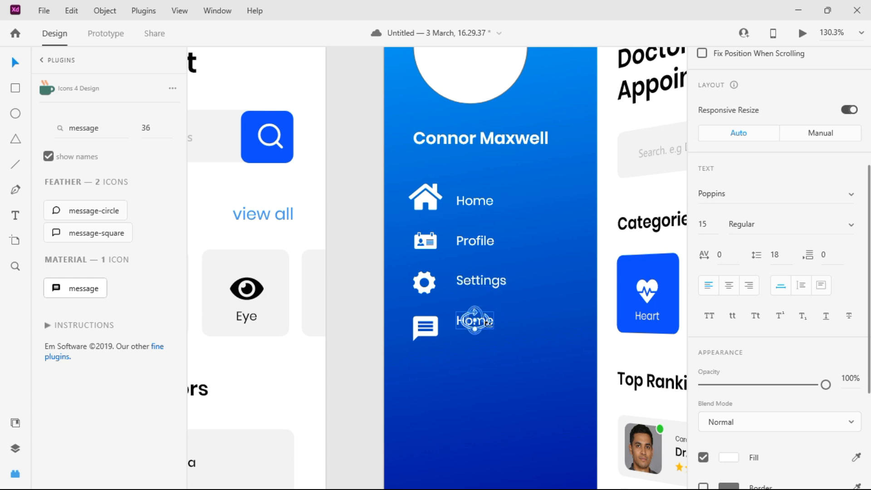
pyautogui.doubleClick(493, 322)
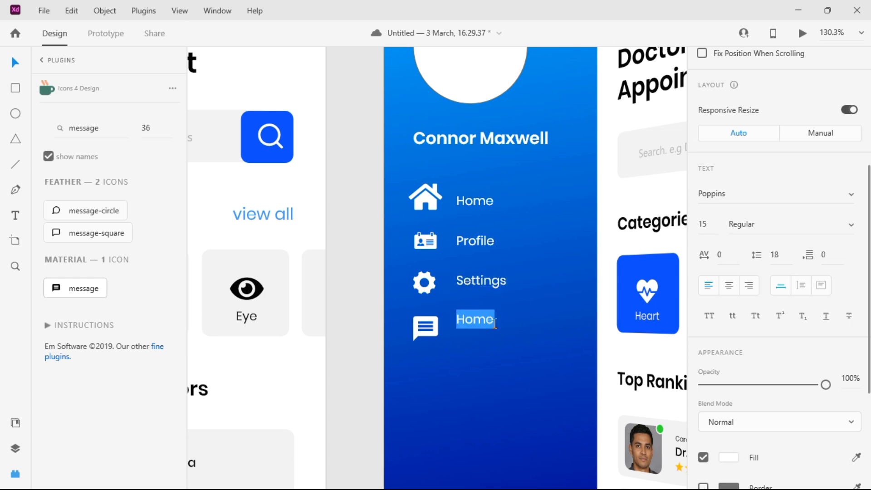
pyautogui.write('Messages')
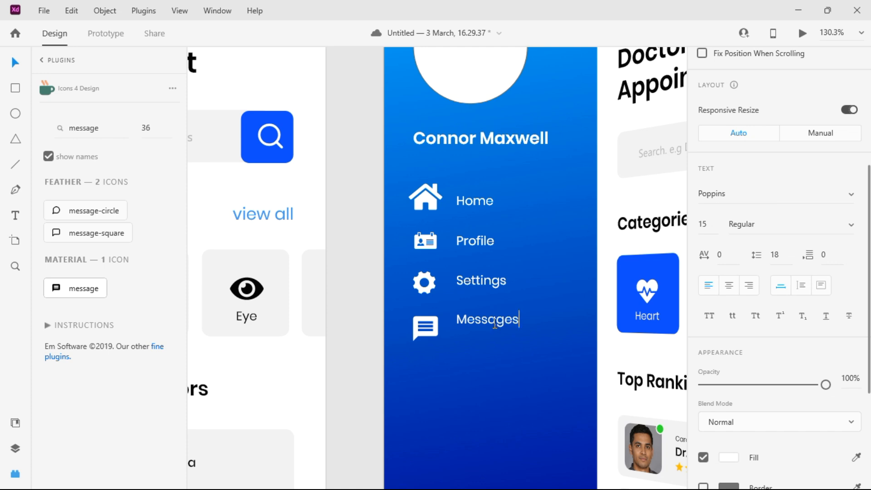
pyautogui.press('Escape')
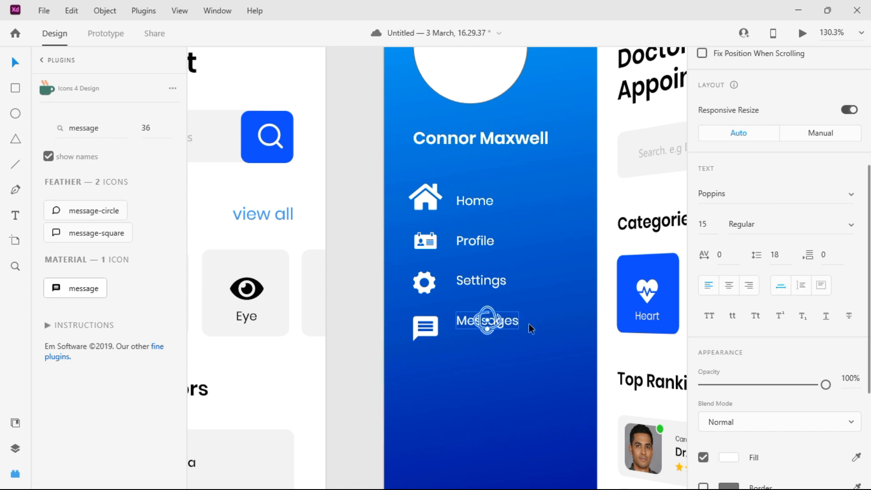
pyautogui.moveTo(510, 323); pyautogui.dragTo(515, 329)
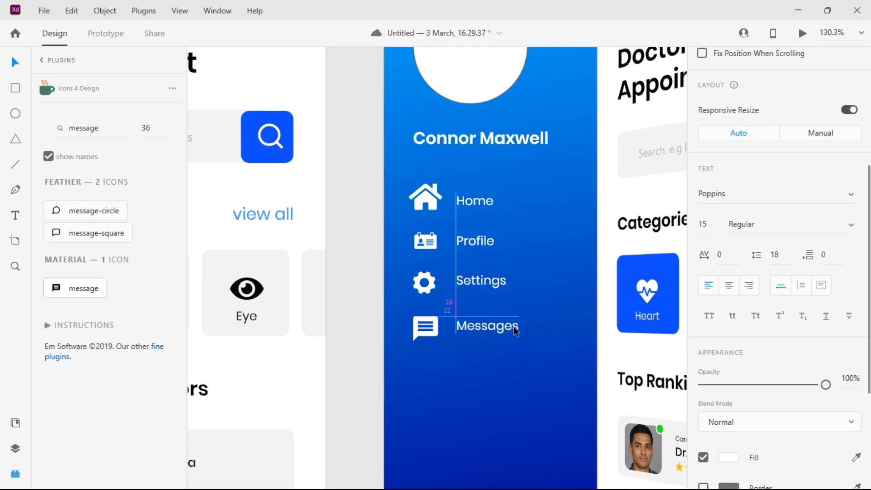
pyautogui.moveTo(492, 277); pyautogui.dragTo(491, 277)
pyautogui.click(484, 238)
pyautogui.click(354, 257)
# Shrink the white profile circle above the name in the side menu to about 112 px in diameter.
pyautogui.hotkey('ctrl', '0')
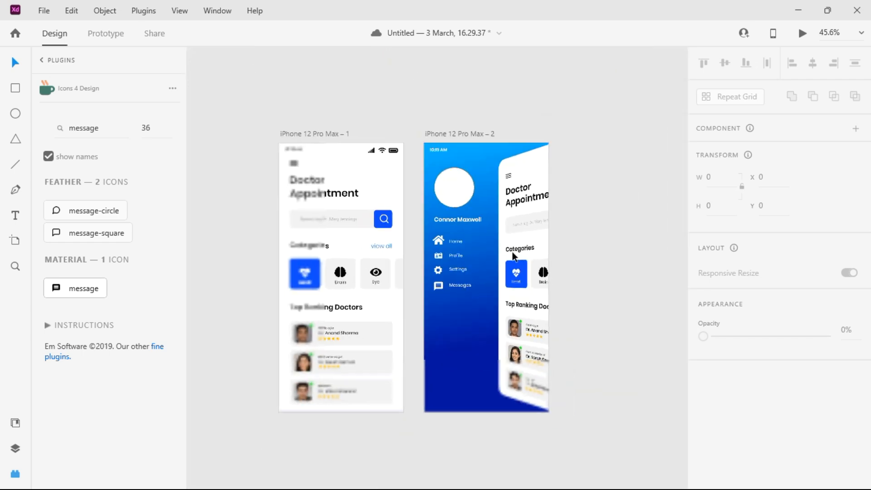
pyautogui.scroll(5, 510, 245)
pyautogui.click(405, 208)
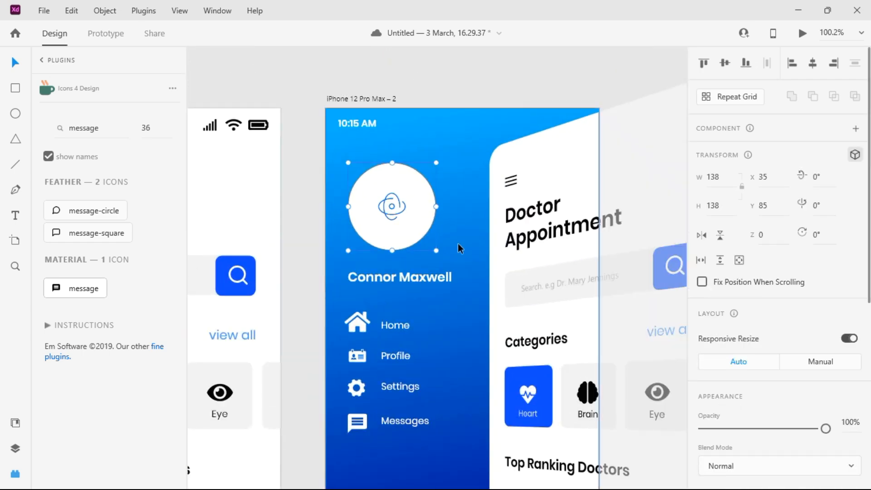
pyautogui.moveTo(437, 250); pyautogui.dragTo(394, 227)
# Fill the profile circle with a random face photo from Generated.photos using the UI Faces plugin.
pyautogui.click(15, 449)
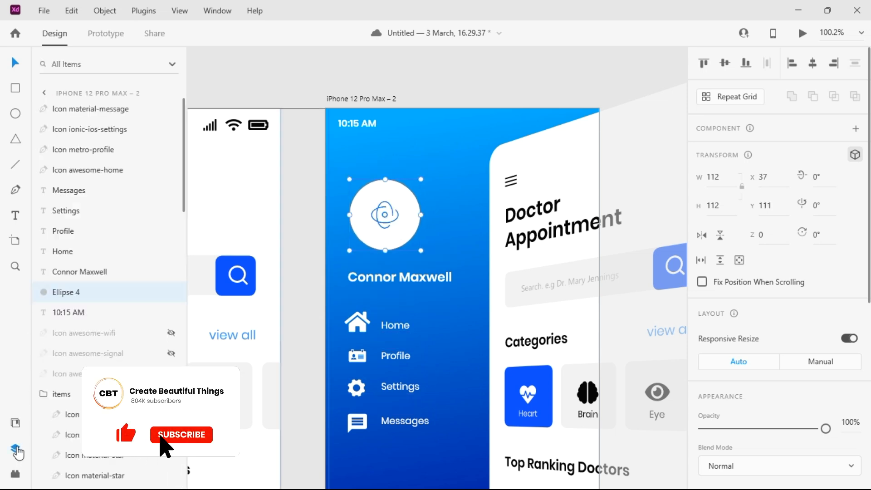
pyautogui.click(44, 93)
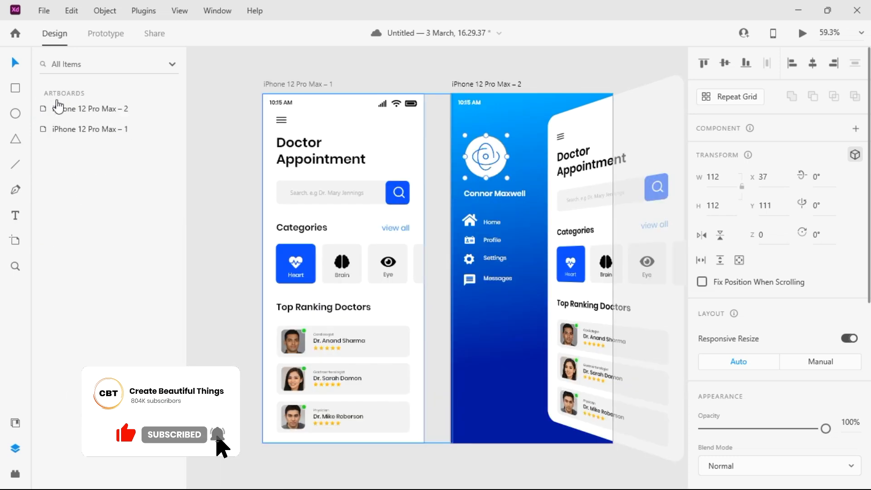
pyautogui.click(15, 473)
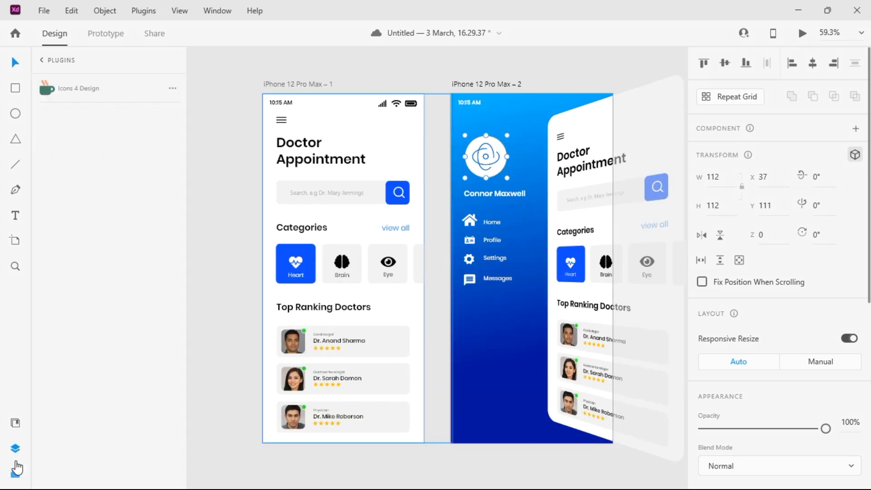
pyautogui.click(41, 62)
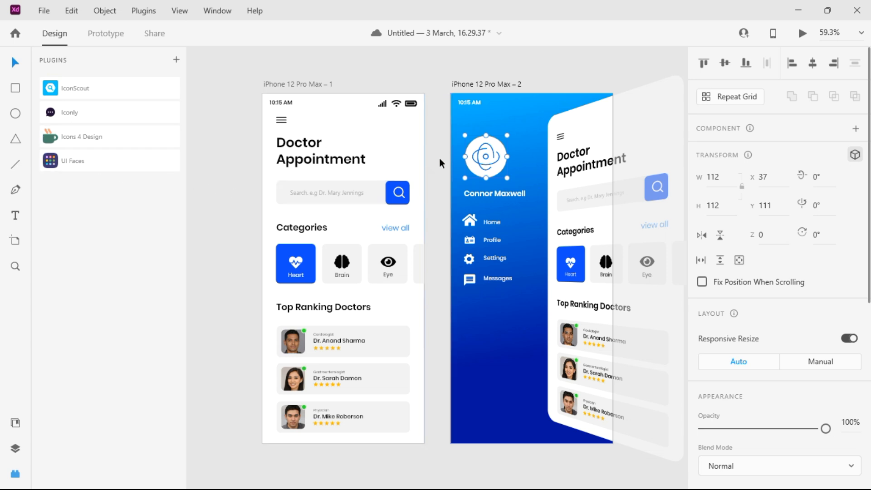
pyautogui.click(72, 161)
pyautogui.click(80, 222)
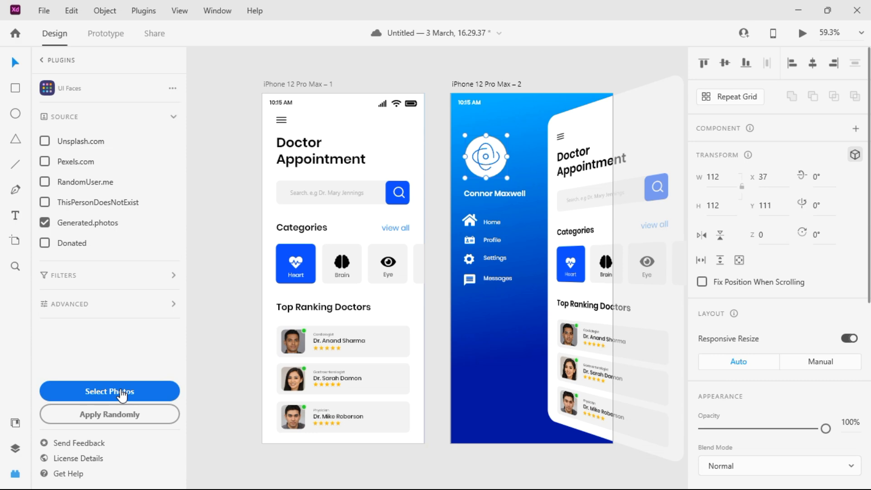
pyautogui.click(130, 418)
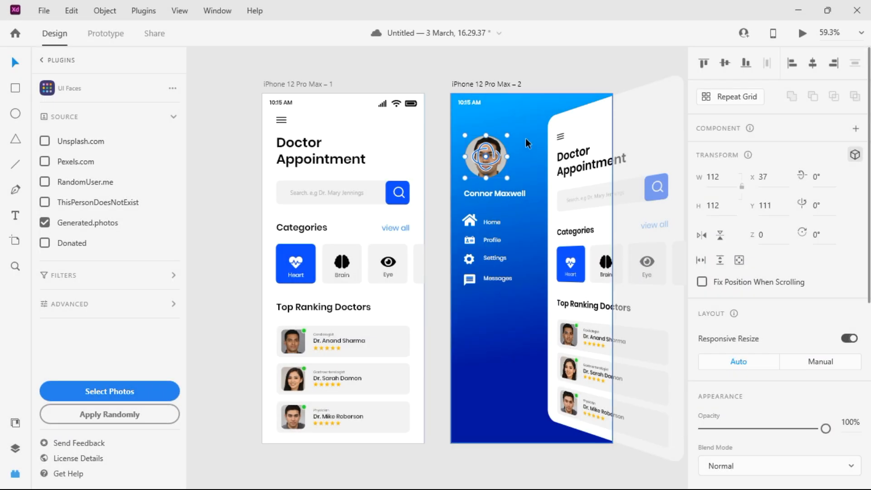
pyautogui.click(562, 68)
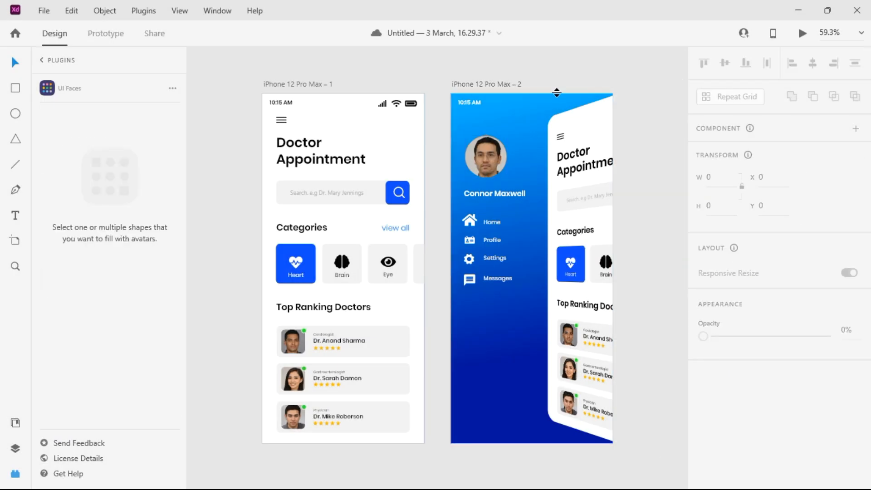
pyautogui.scroll(2, 557, 100)
pyautogui.scroll(-2, 554, 103)
pyautogui.hscroll(1, 553, 104)
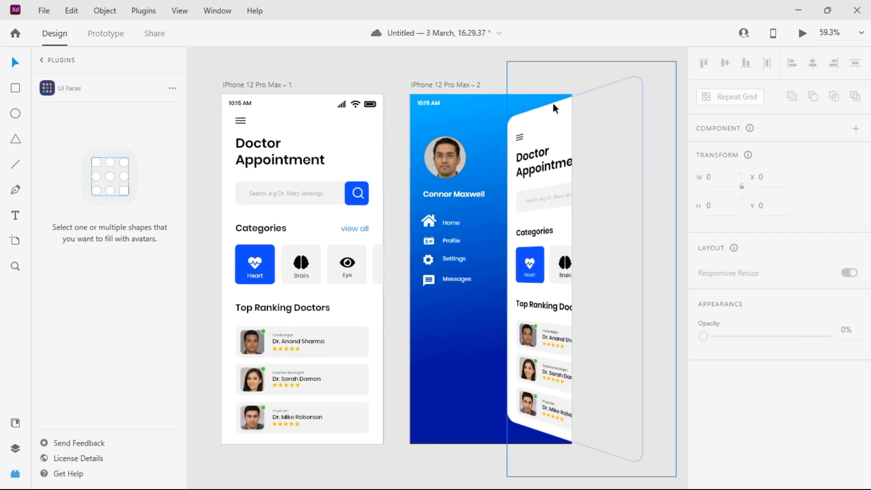
pyautogui.hscroll(3, 554, 104)
pyautogui.scroll(-3, 553, 103)
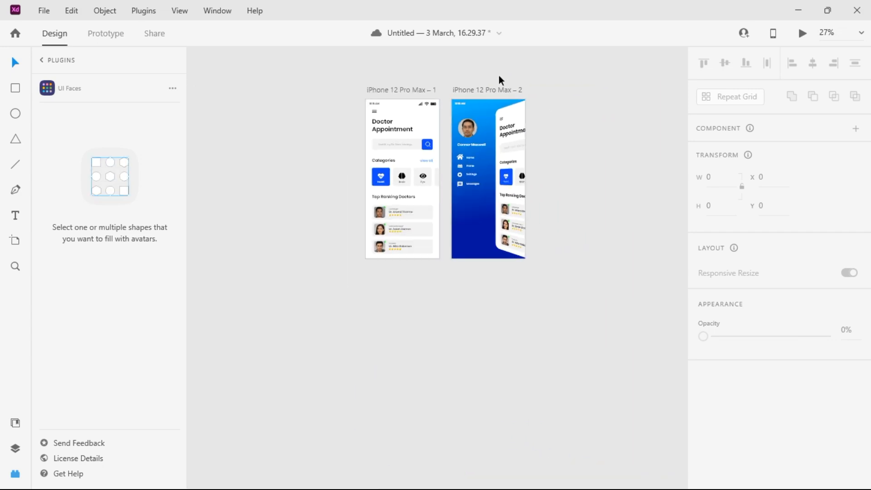
pyautogui.scroll(4, 491, 66)
pyautogui.scroll(-1, 491, 72)
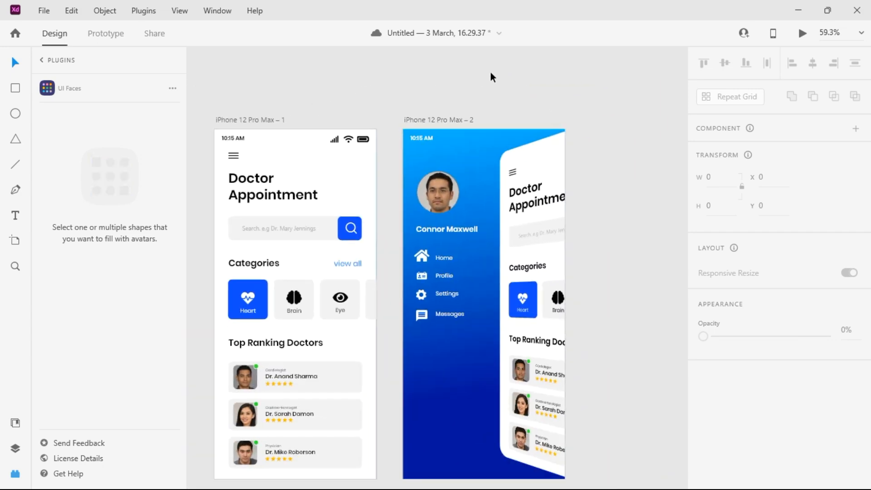
pyautogui.hscroll(-2, 491, 72)
pyautogui.scroll(-1, 491, 72)
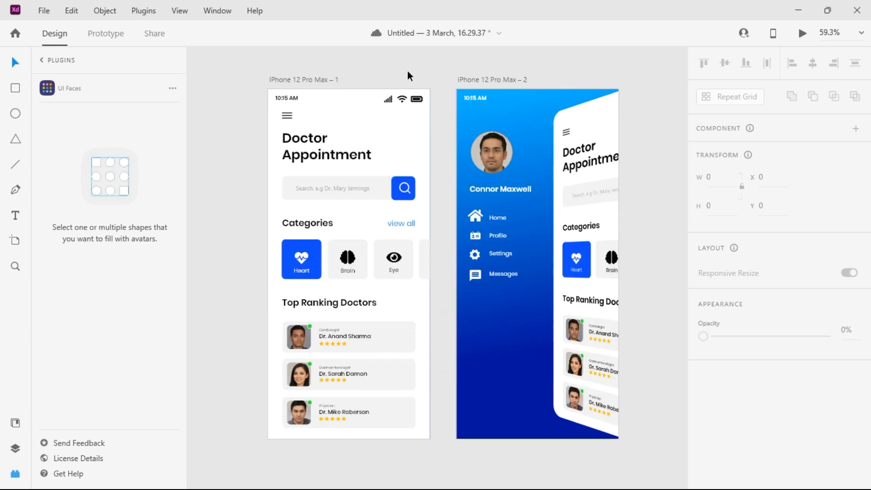
# Link the first artboard's hamburger menu icon to iPhone 12 Pro Max – 2 with a Tap trigger, Auto-Animate, Ease Out and 1 s duration.
pyautogui.click(312, 78)
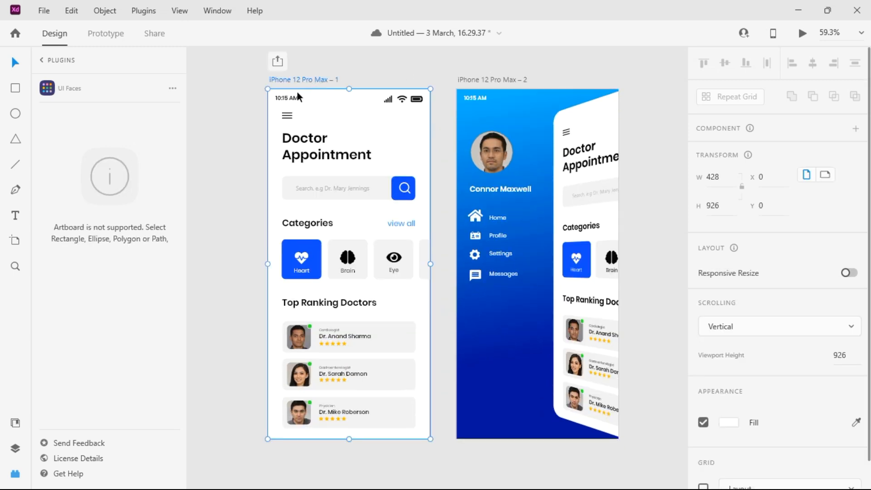
pyautogui.click(287, 117)
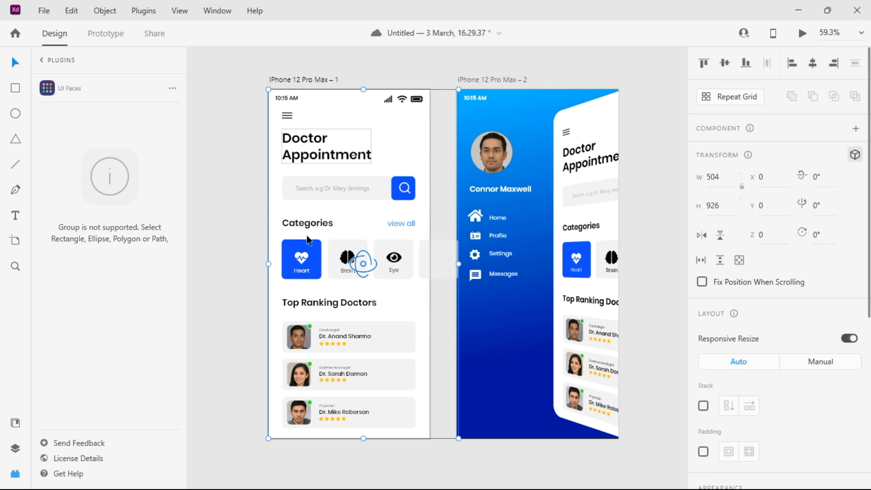
pyautogui.click(295, 80)
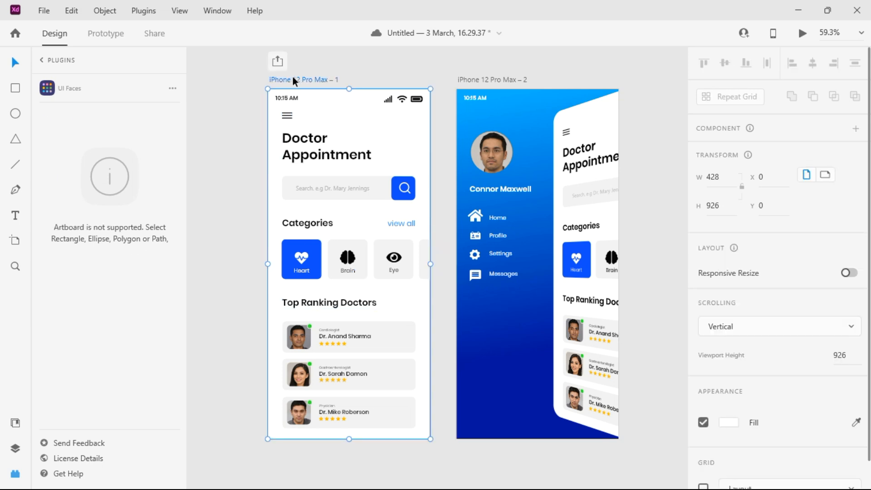
pyautogui.click(15, 448)
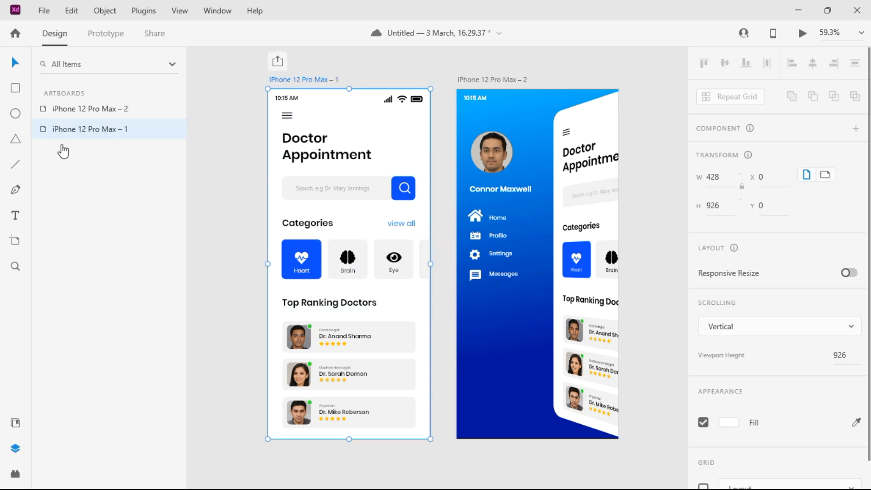
pyautogui.click(291, 107)
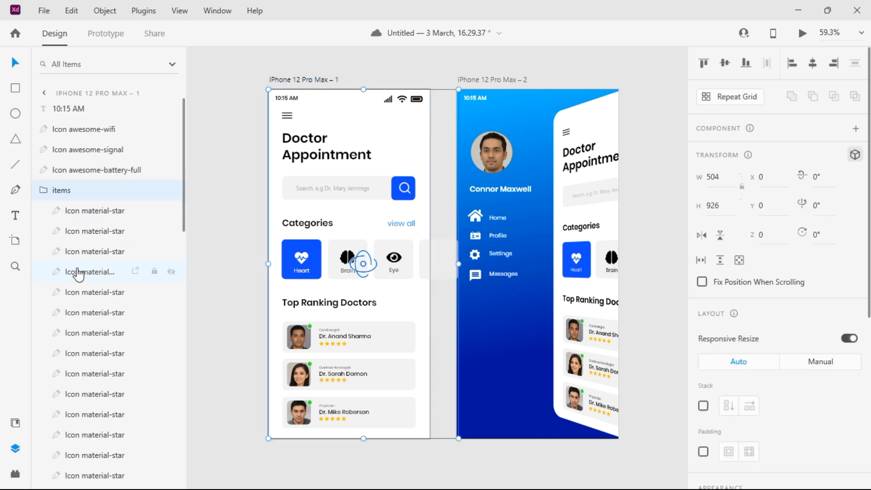
pyautogui.scroll(-5, 82, 276)
pyautogui.scroll(-5, 87, 279)
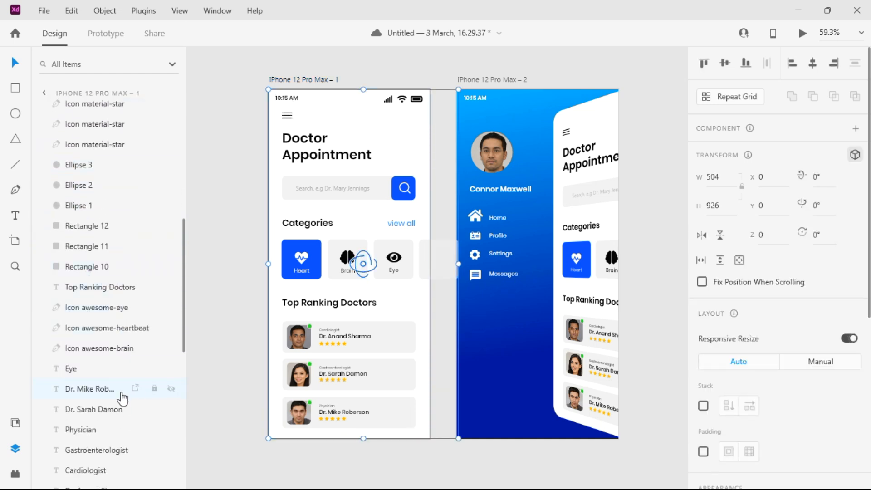
pyautogui.scroll(-12, 119, 405)
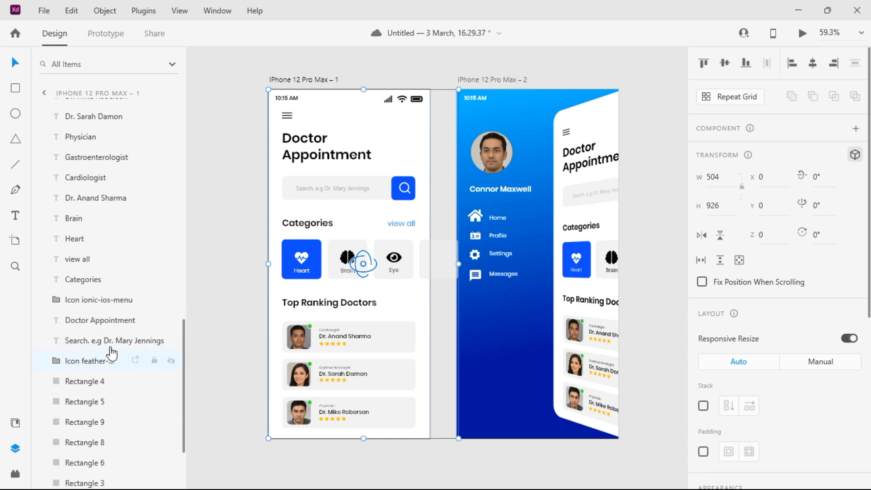
pyautogui.click(110, 301)
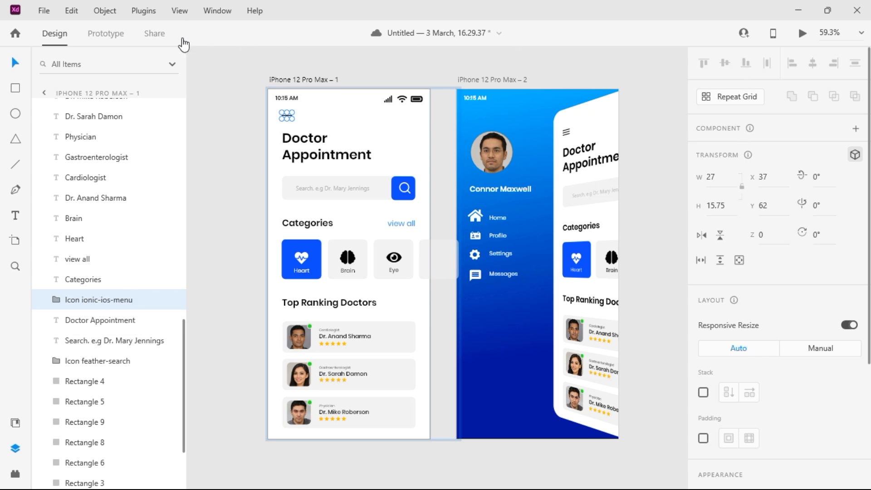
pyautogui.click(110, 37)
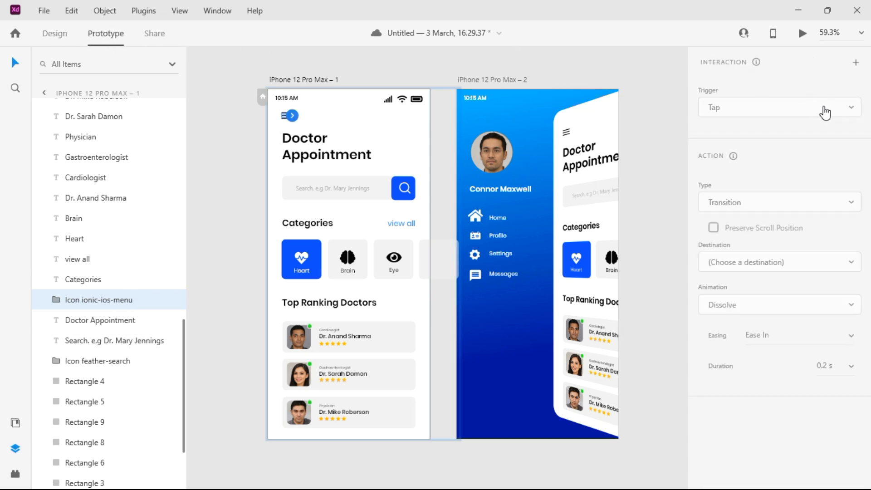
pyautogui.moveTo(293, 116); pyautogui.dragTo(523, 239)
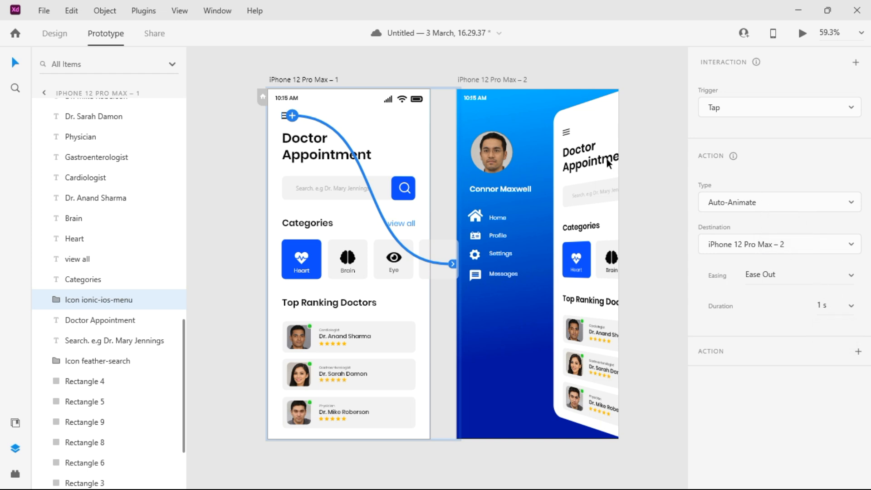
# Link the second artboard's rotated items group back to iPhone 12 Pro Max – 1 with Tap, Auto-Animate, Ease Out and 1 s duration.
pyautogui.click(514, 79)
pyautogui.hscroll(2, 587, 103)
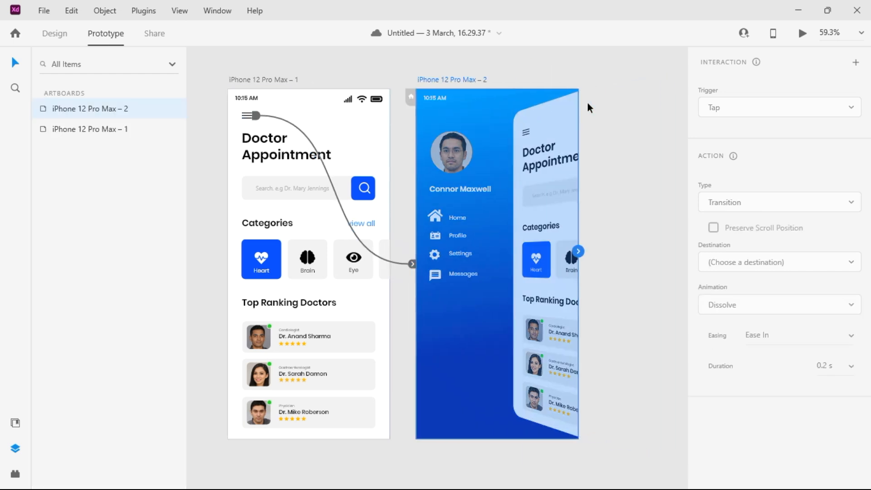
pyautogui.hscroll(1, 587, 103)
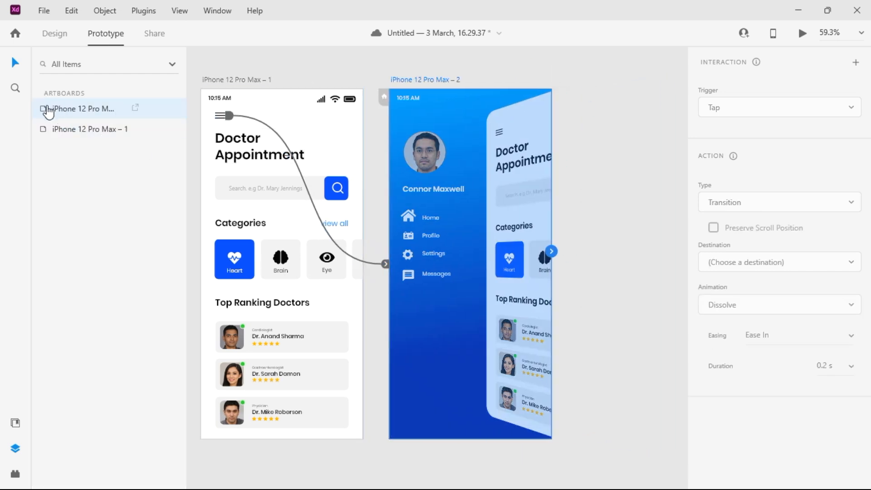
pyautogui.click(464, 132)
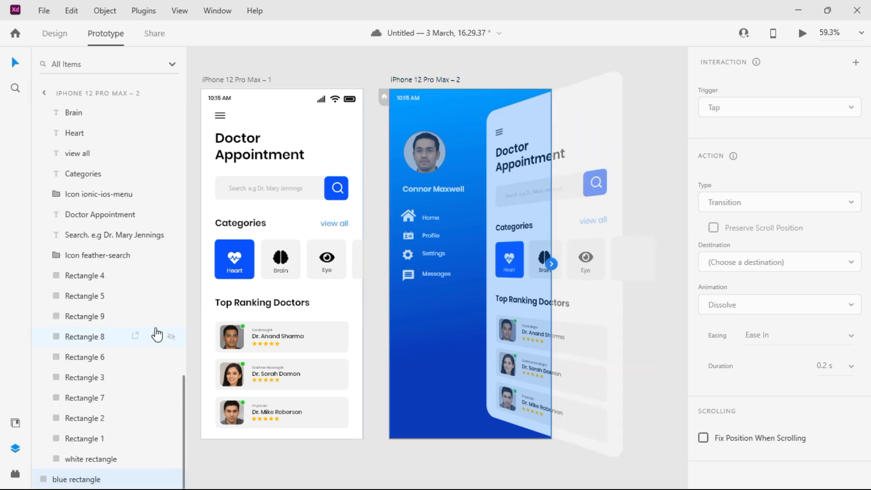
pyautogui.scroll(9, 146, 323)
pyautogui.scroll(10, 142, 316)
pyautogui.scroll(-3, 107, 298)
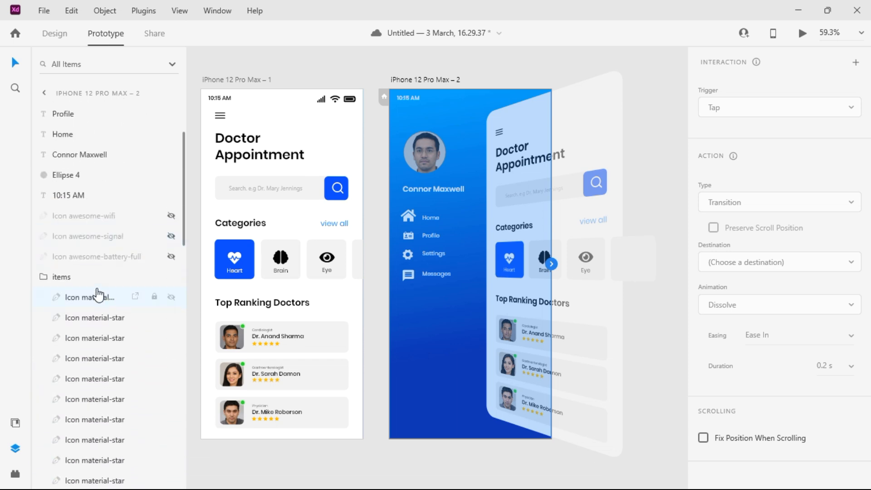
pyautogui.click(68, 276)
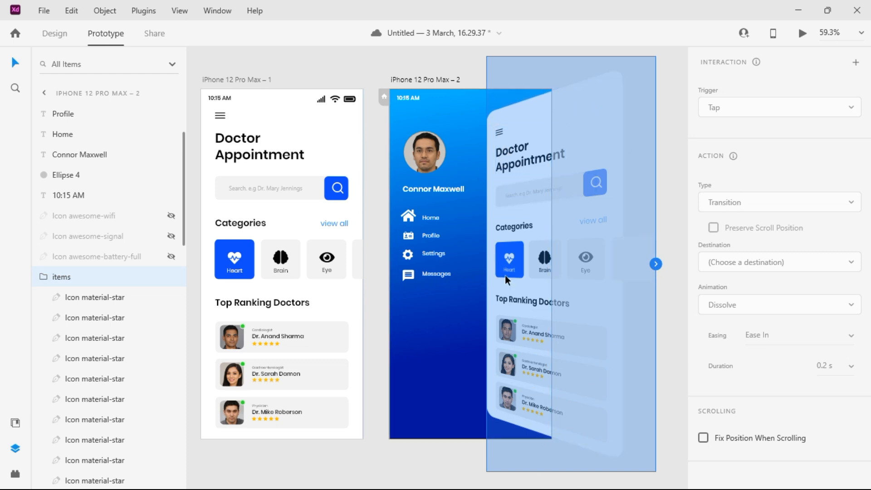
pyautogui.moveTo(656, 263); pyautogui.dragTo(317, 286)
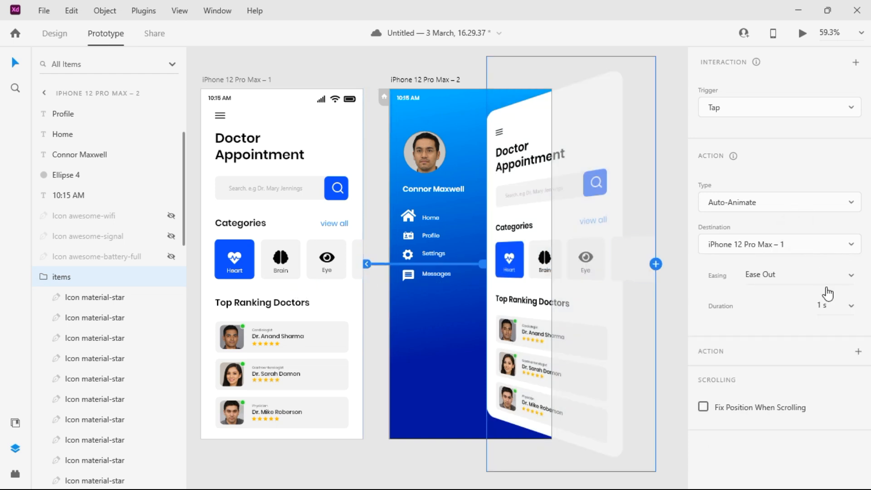
pyautogui.click(448, 63)
# Preview the prototype, opening the side menu from the hamburger icon and closing it through the rotated content.
pyautogui.scroll(-2, 498, 85)
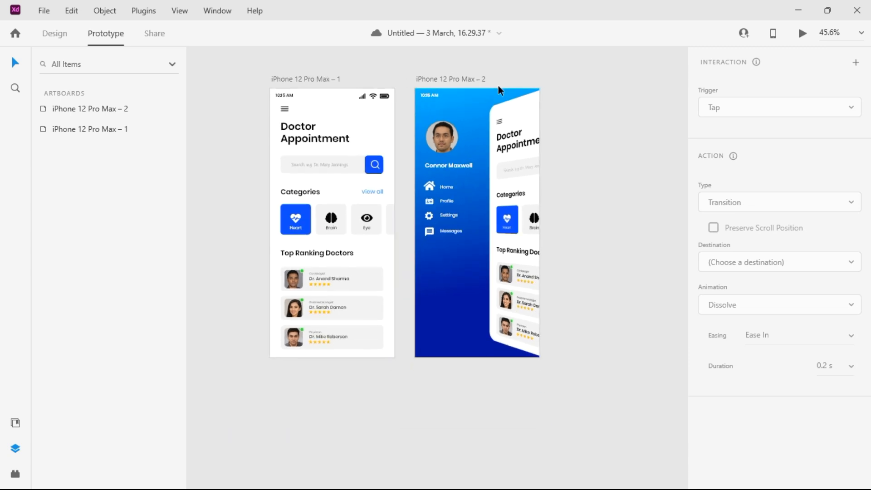
pyautogui.click(800, 34)
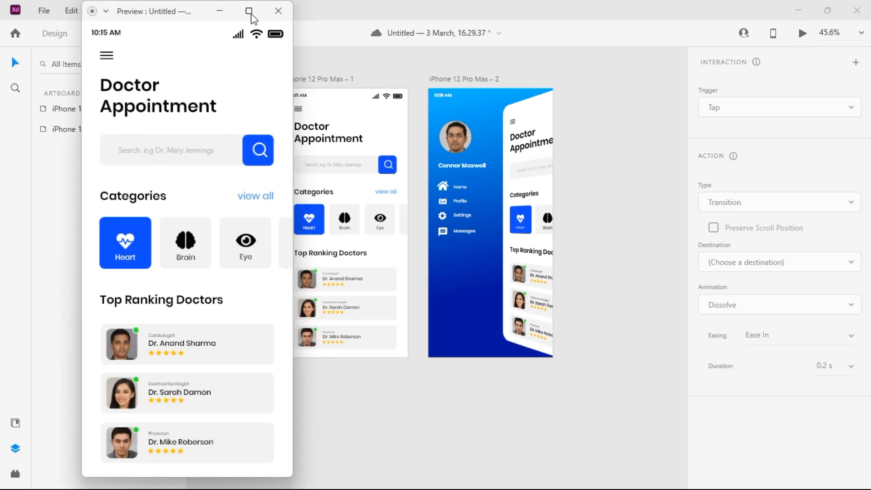
pyautogui.moveTo(182, 10); pyautogui.dragTo(393, 17)
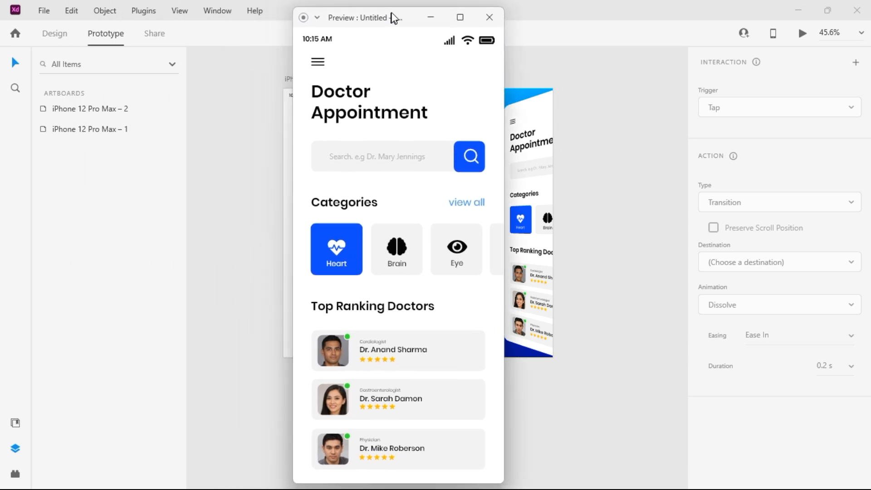
pyautogui.click(318, 64)
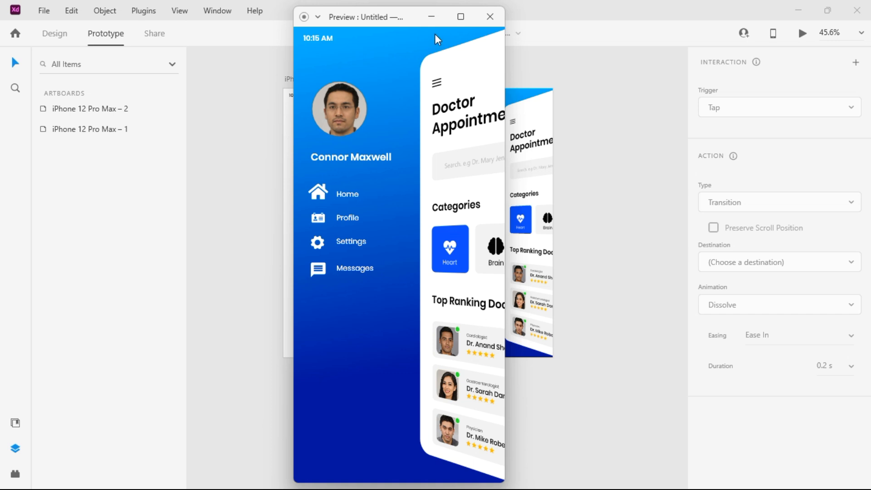
pyautogui.click(471, 205)
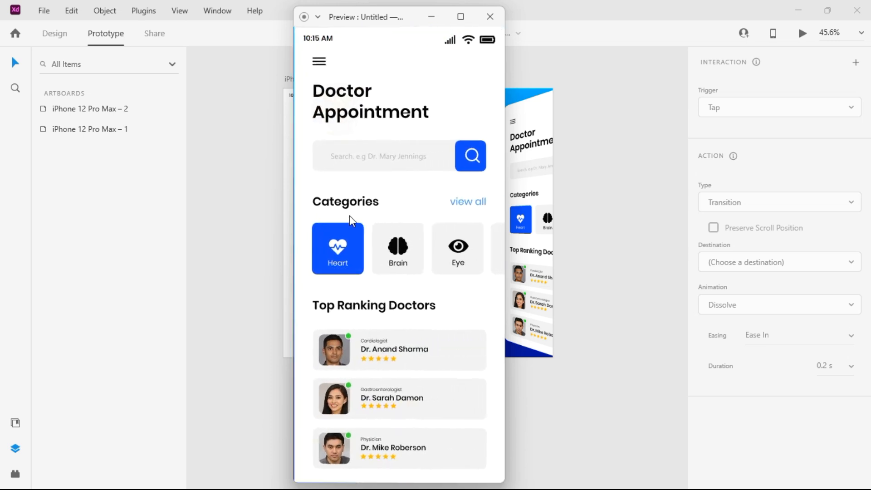